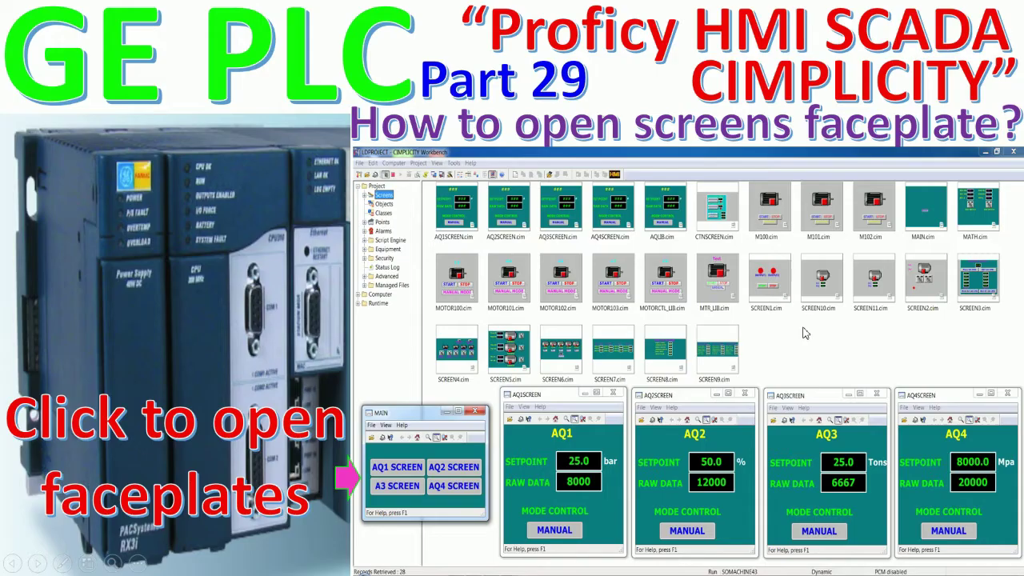
right_click(801, 328)
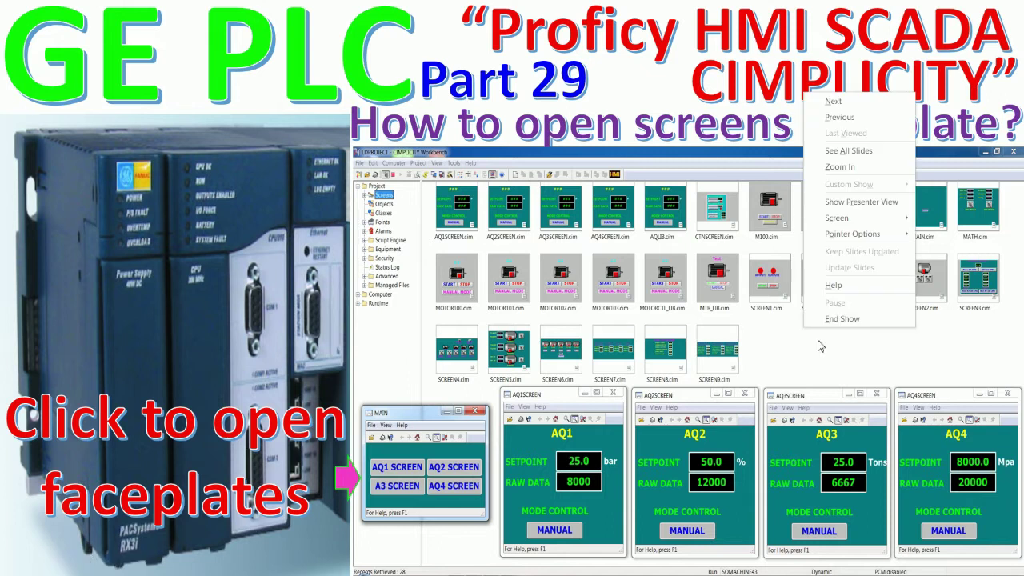
mouse_move(908, 236)
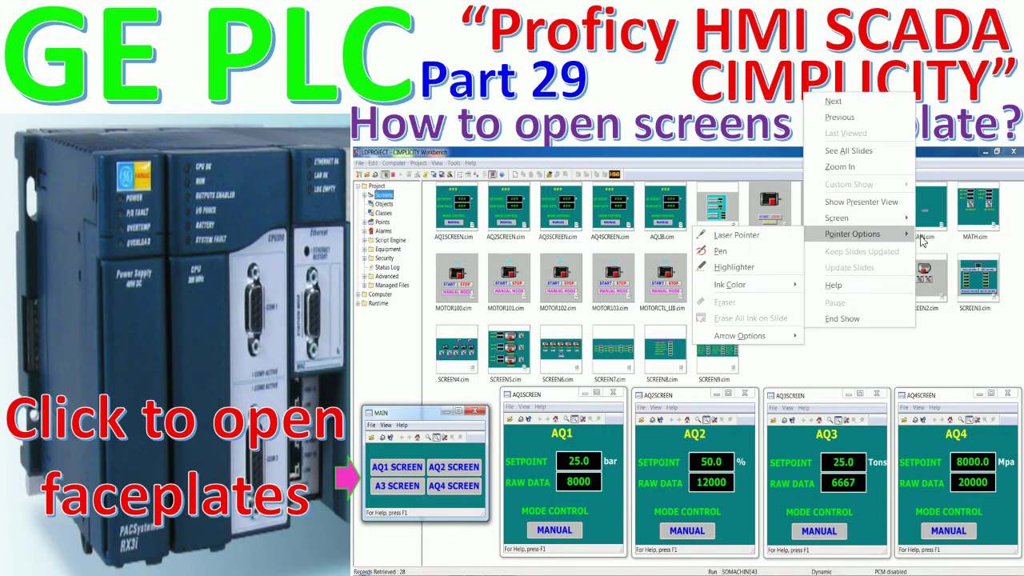
click(761, 240)
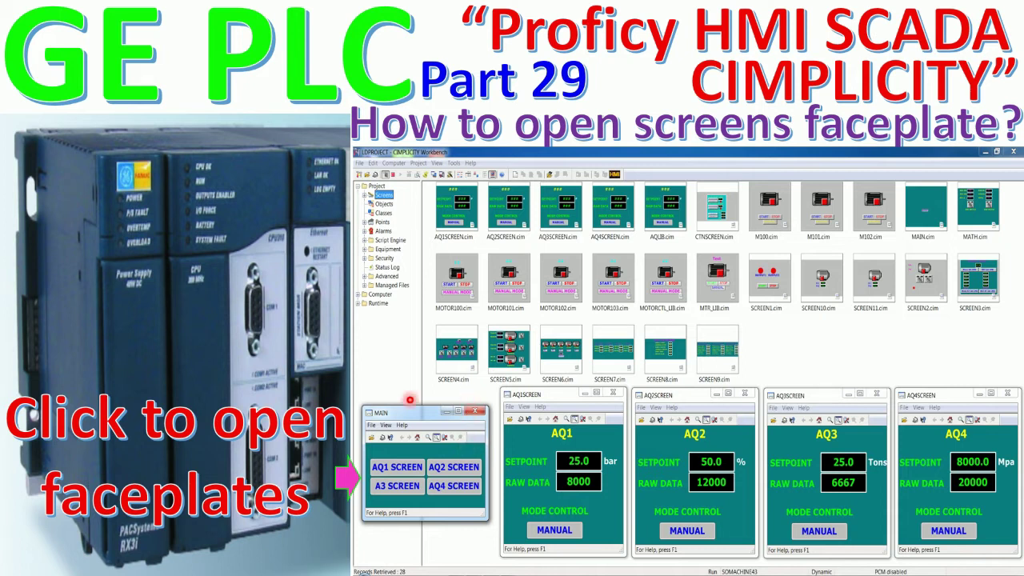
key(Escape)
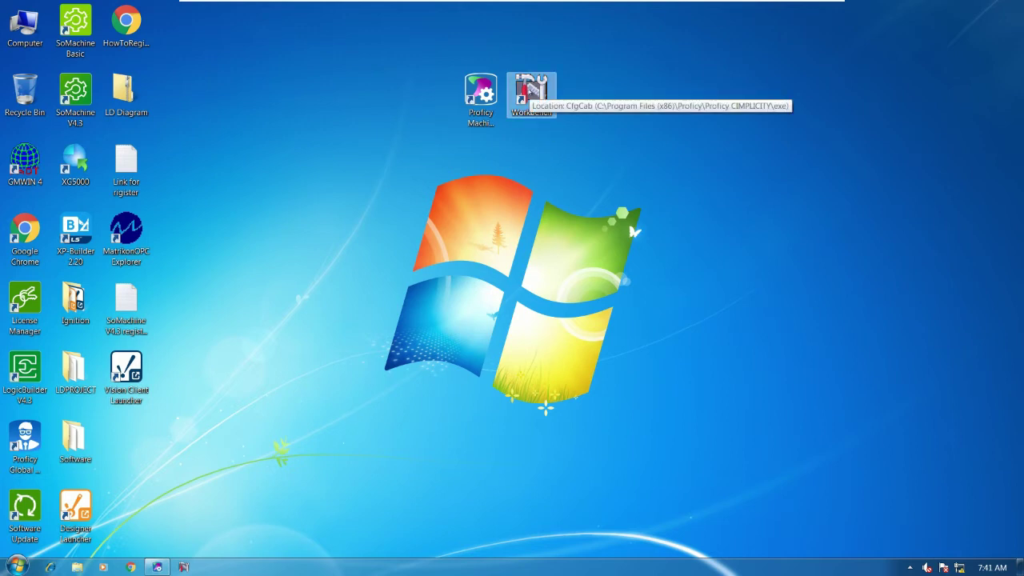
Launch CIMPLICITY Workbench in a maximized window, open the recent project LDPROJECT and list its screens.
double_click(530, 90)
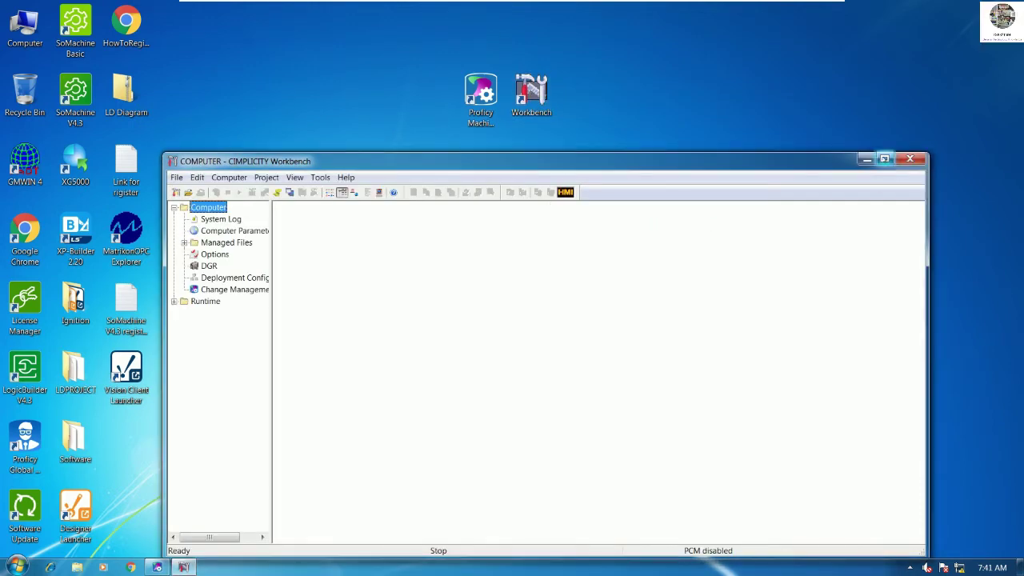
click(883, 158)
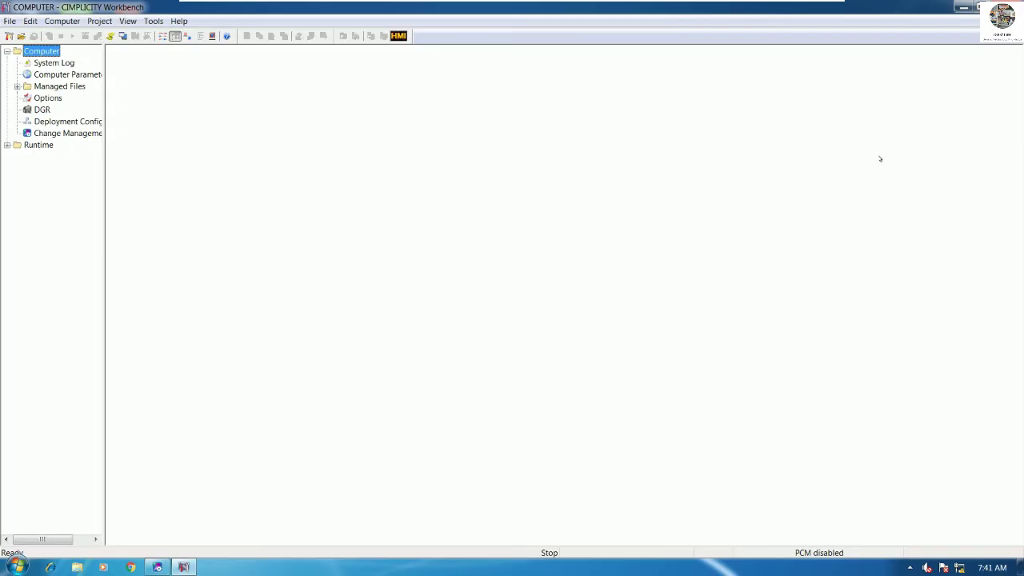
click(10, 21)
click(56, 154)
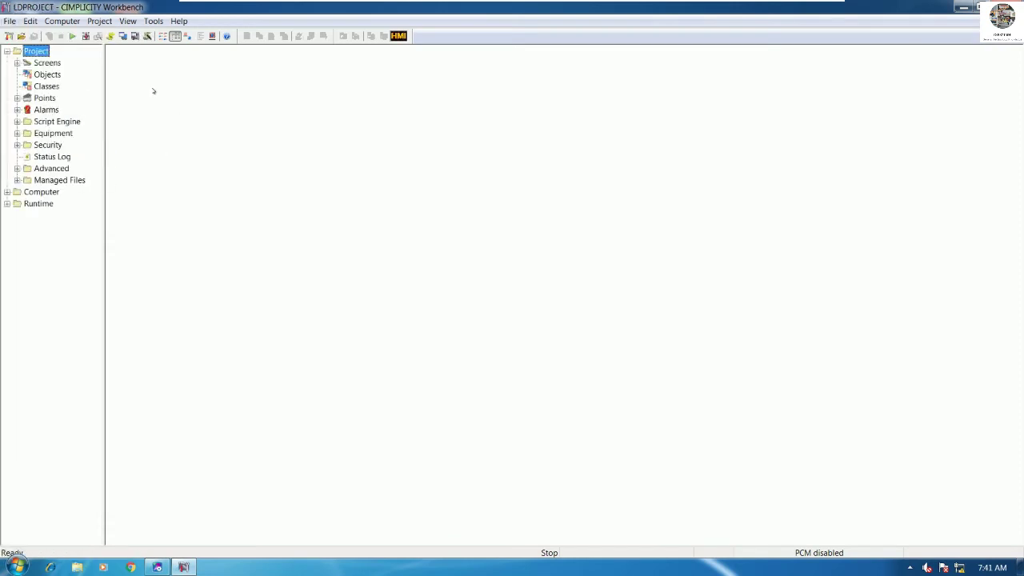
click(54, 62)
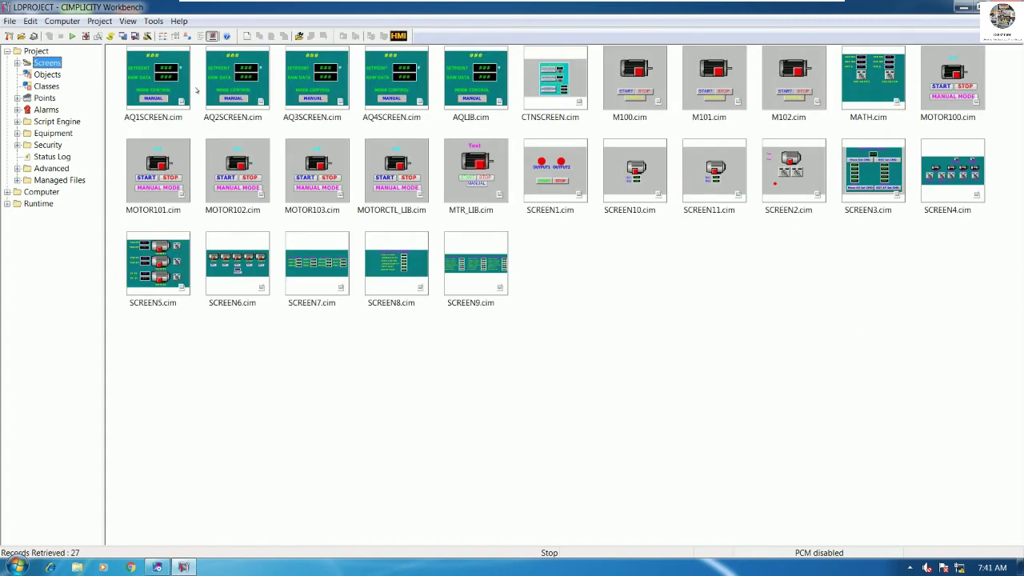
Highlight the faceplate screens AQ1SCREEN, AQ2SCREEN, AQ3SCREEN and AQ4SCREEN together, and clear the selection again.
click(164, 91)
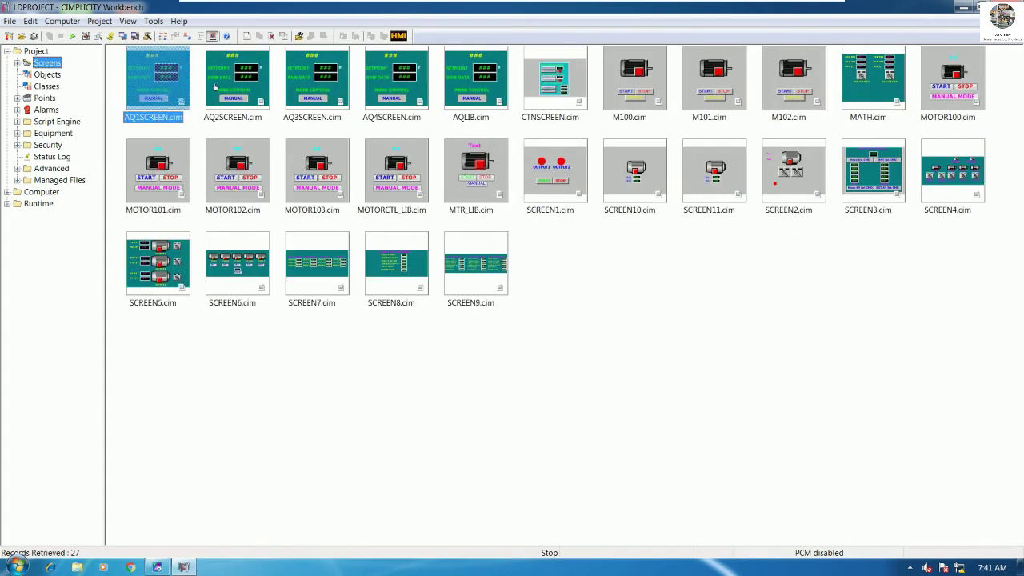
ctrl+click(236, 84)
ctrl+click(303, 91)
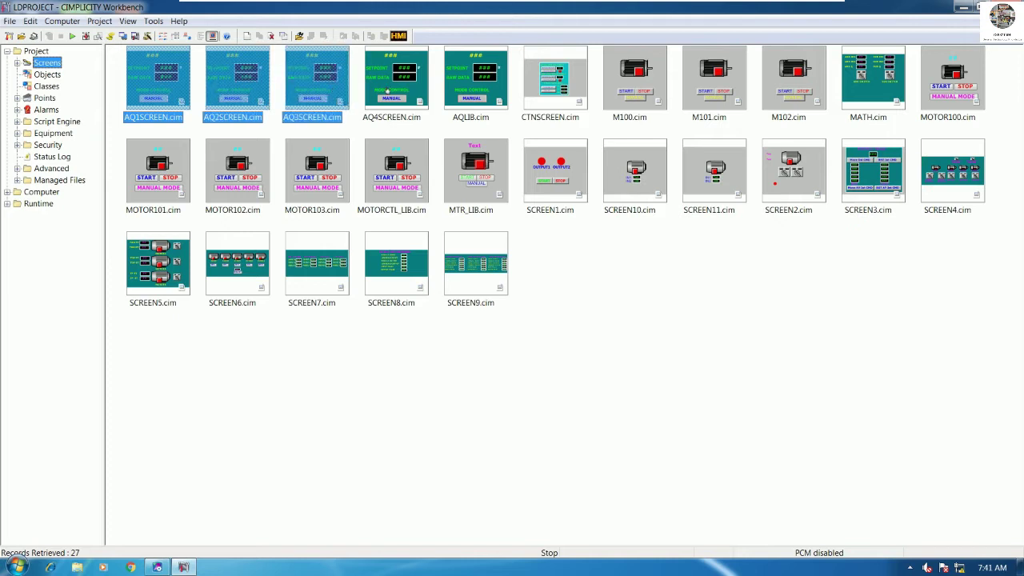
ctrl+click(390, 88)
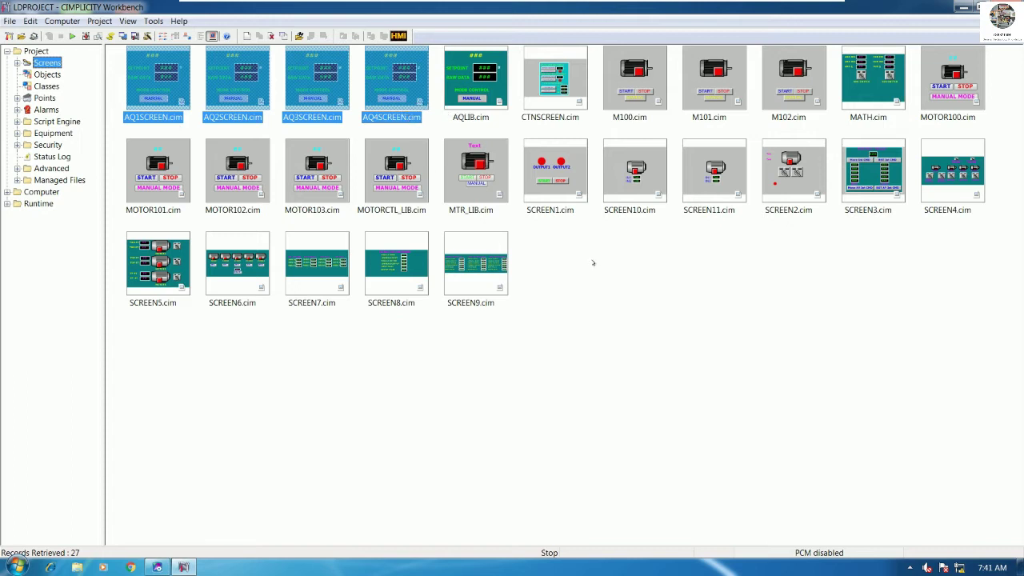
click(549, 258)
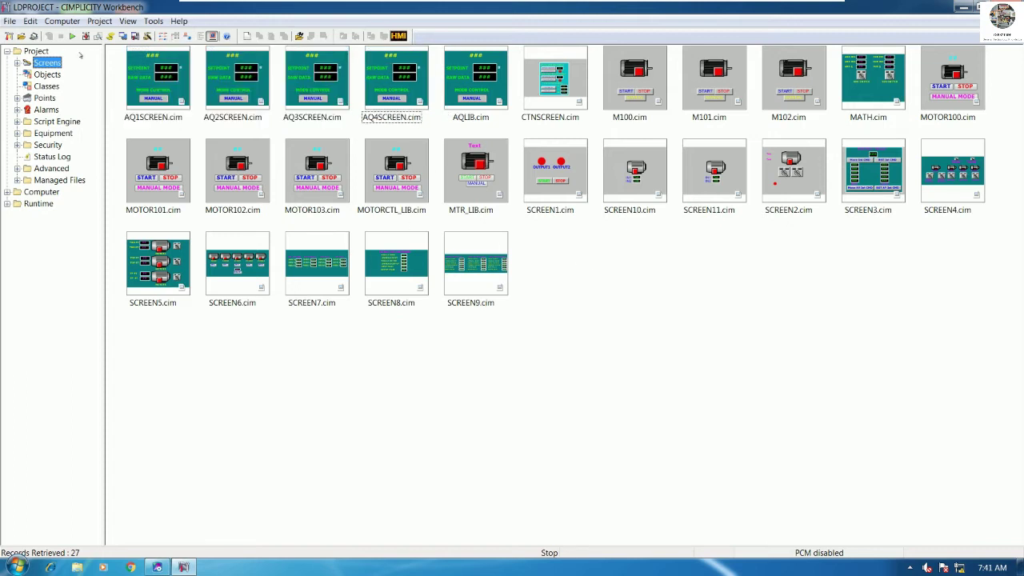
Update the project configuration and start the project running.
click(85, 36)
key(Return)
click(71, 37)
click(506, 315)
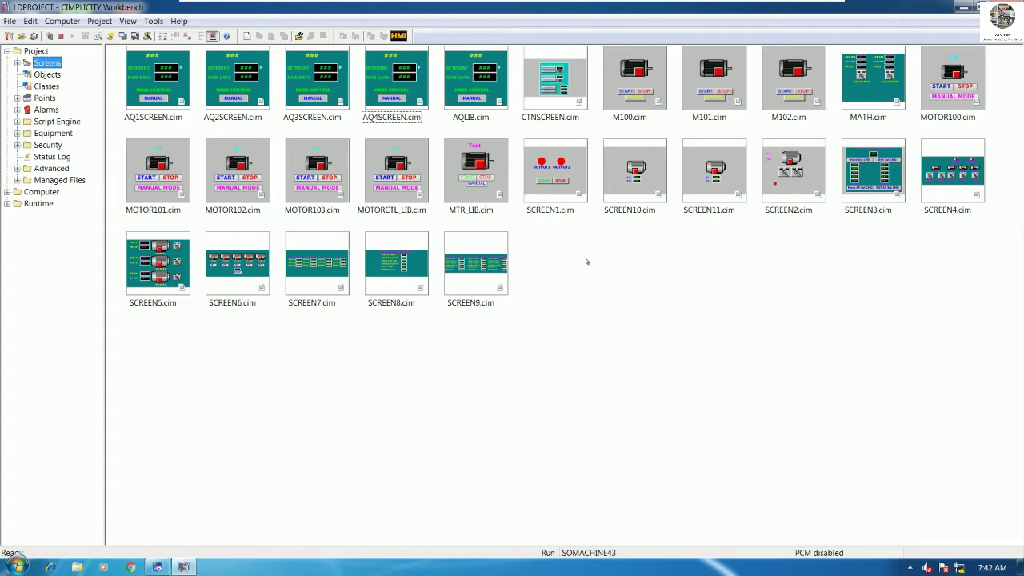
right_click(587, 261)
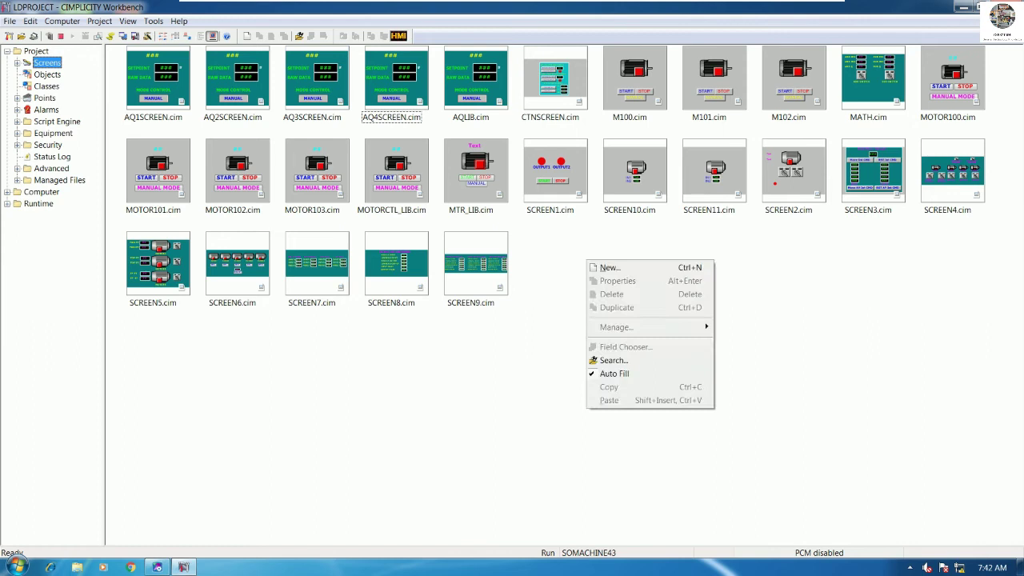
click(614, 268)
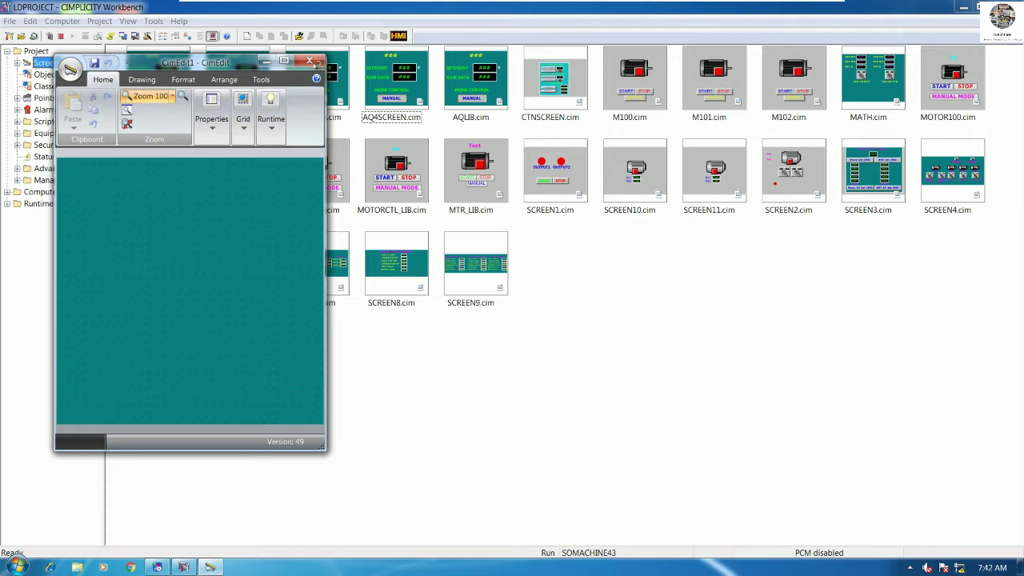
key(alt+F4)
click(46, 74)
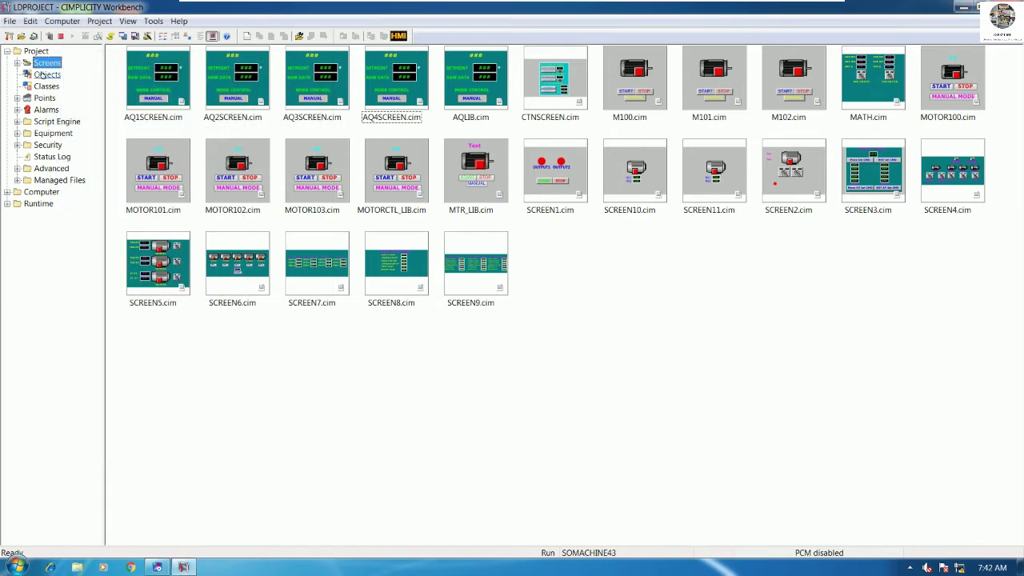
click(47, 62)
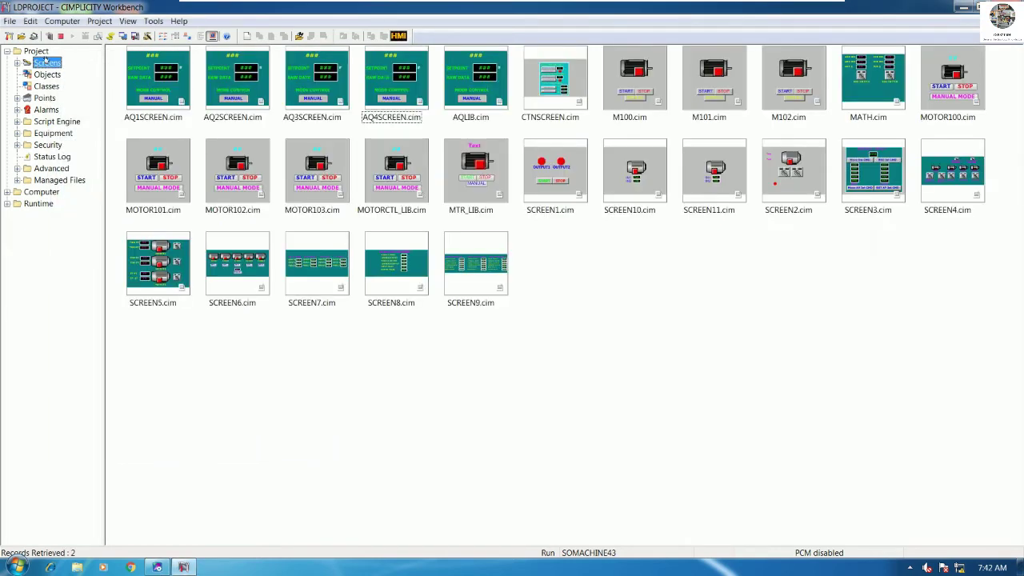
Create a new blank screen in the project and maximize its CimEdit window.
right_click(636, 272)
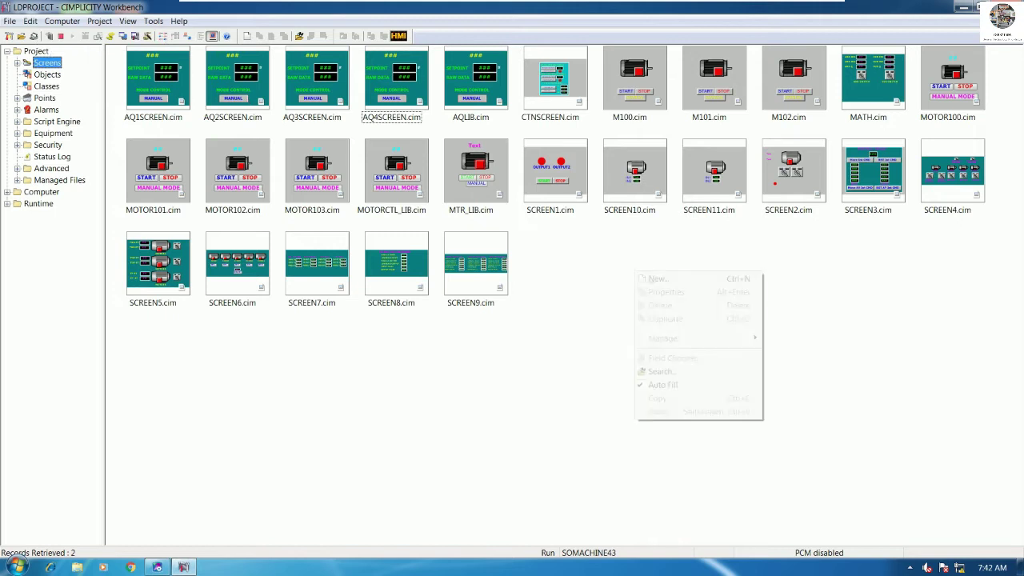
click(653, 279)
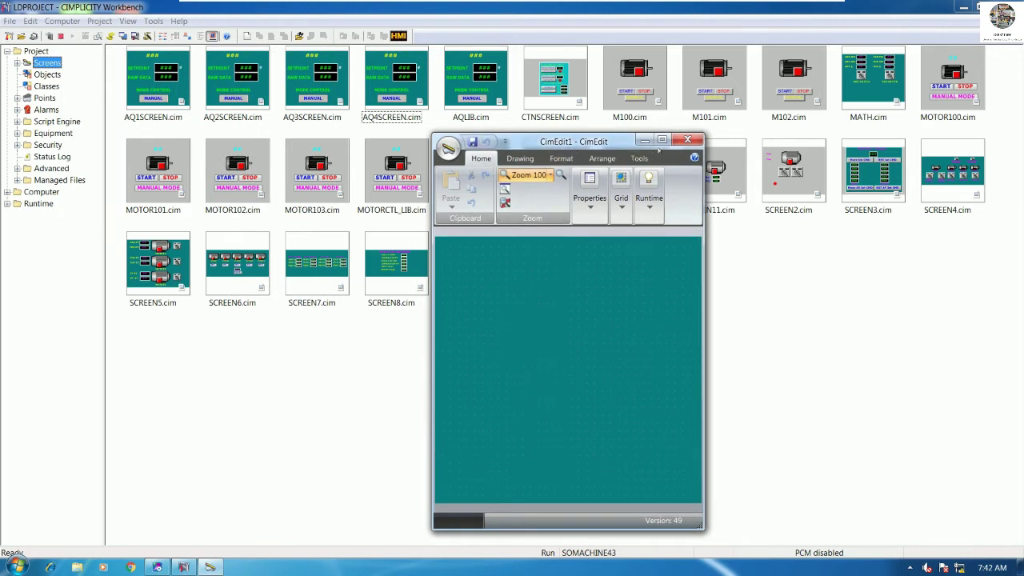
click(661, 140)
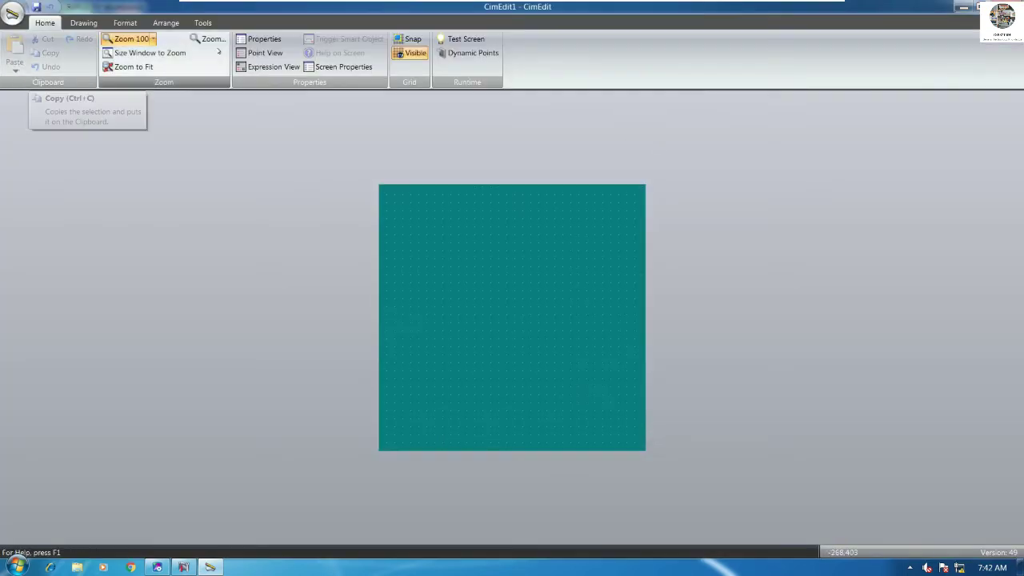
Set the new screen's width to 1000 pt in its geometry properties.
right_click(457, 213)
click(525, 436)
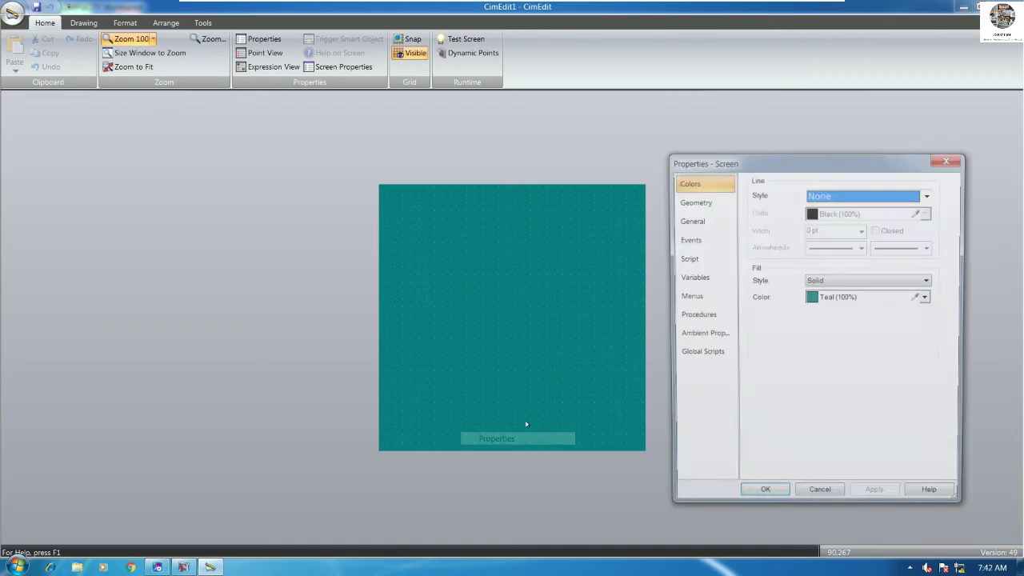
click(689, 220)
click(693, 200)
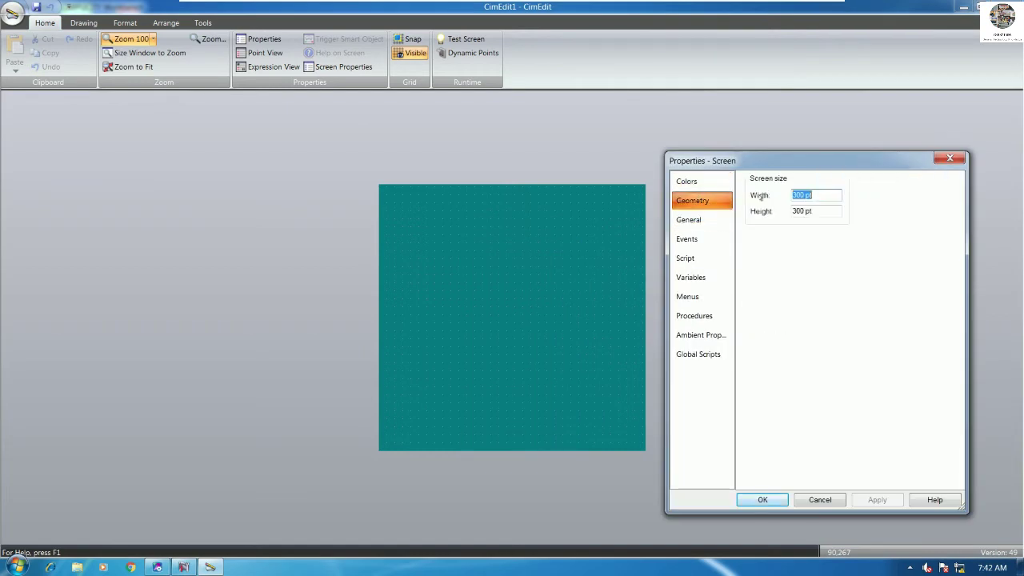
drag(792, 195, 802, 195)
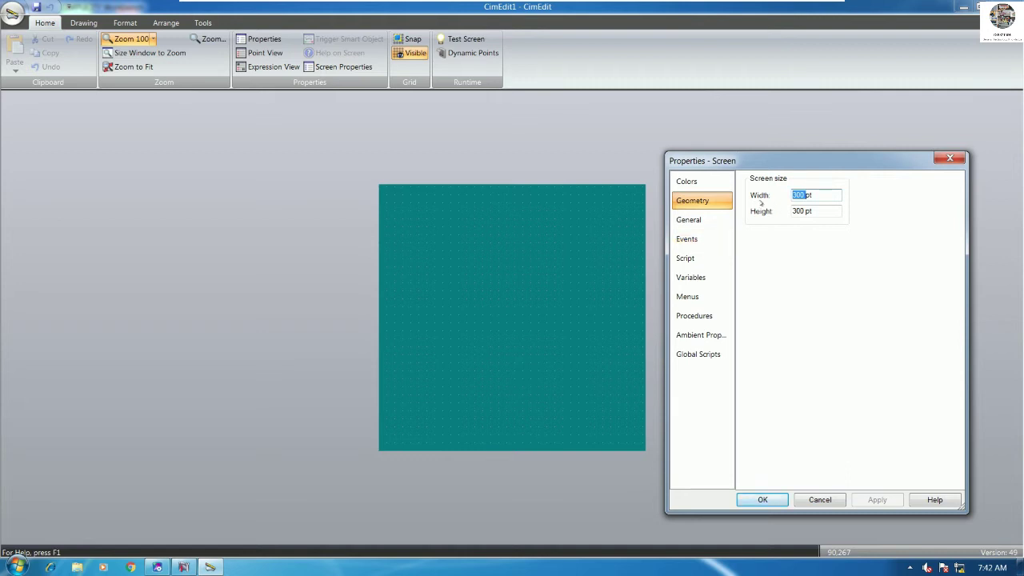
text(80)
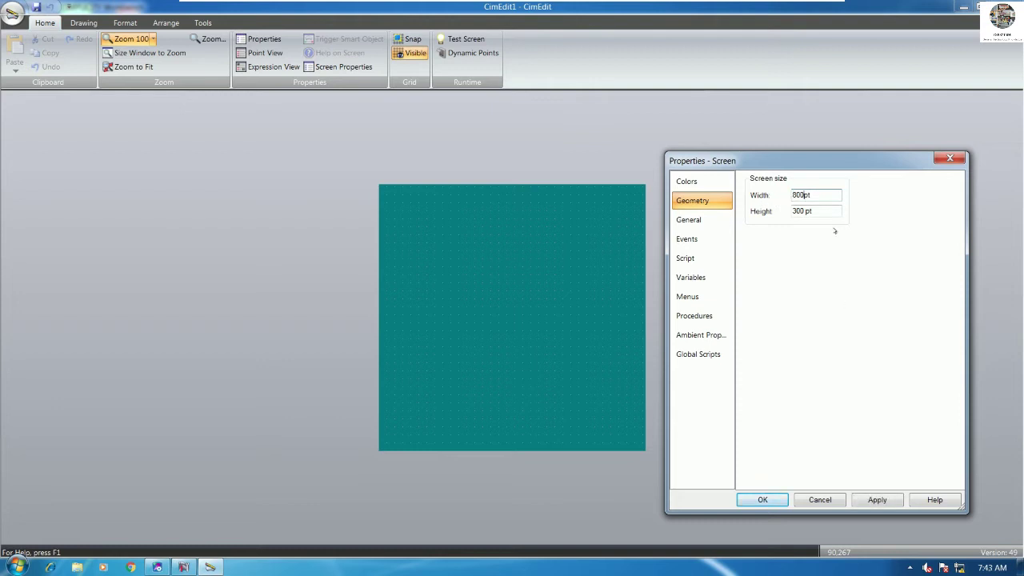
key(BackSpace)
key(BackSpace)
key(BackSpace)
text(1000)
click(762, 499)
Set the new screen's height to 600 pt in its geometry properties.
right_click(471, 245)
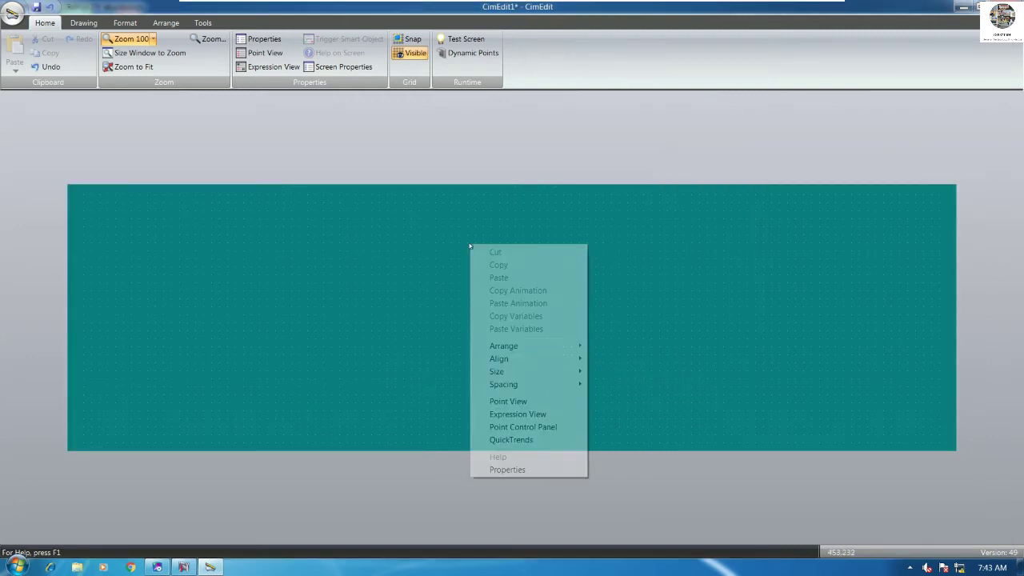
click(506, 469)
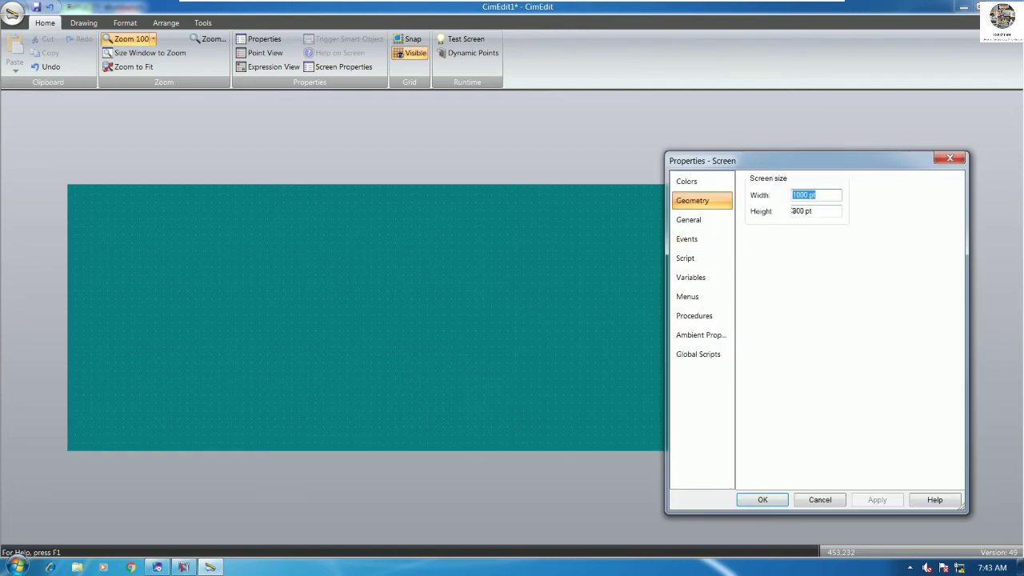
click(792, 209)
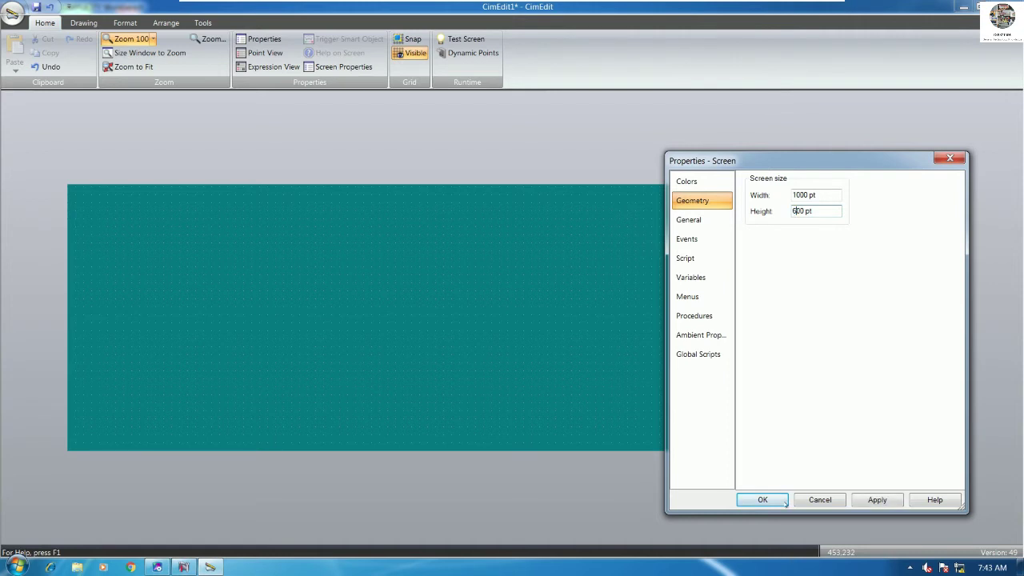
click(786, 502)
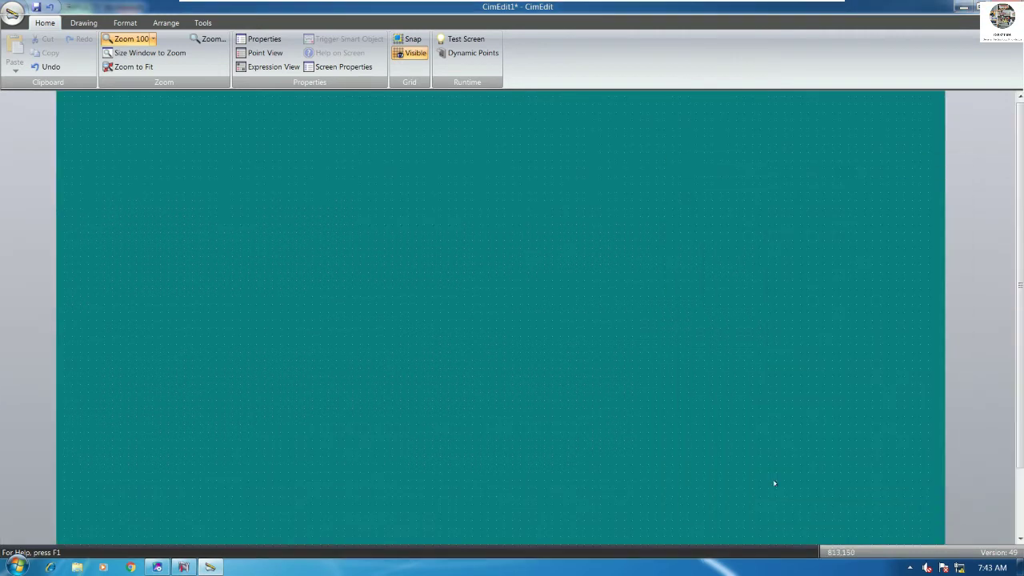
Set the new screen's height to 500 pt in its geometry properties.
right_click(631, 207)
click(668, 432)
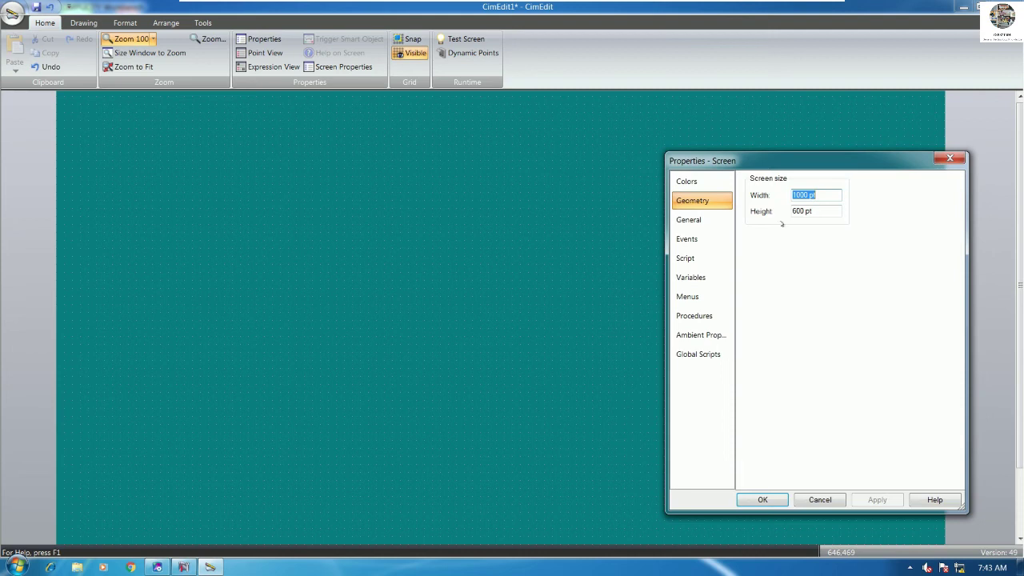
click(796, 210)
key(BackSpace)
text(5)
click(774, 500)
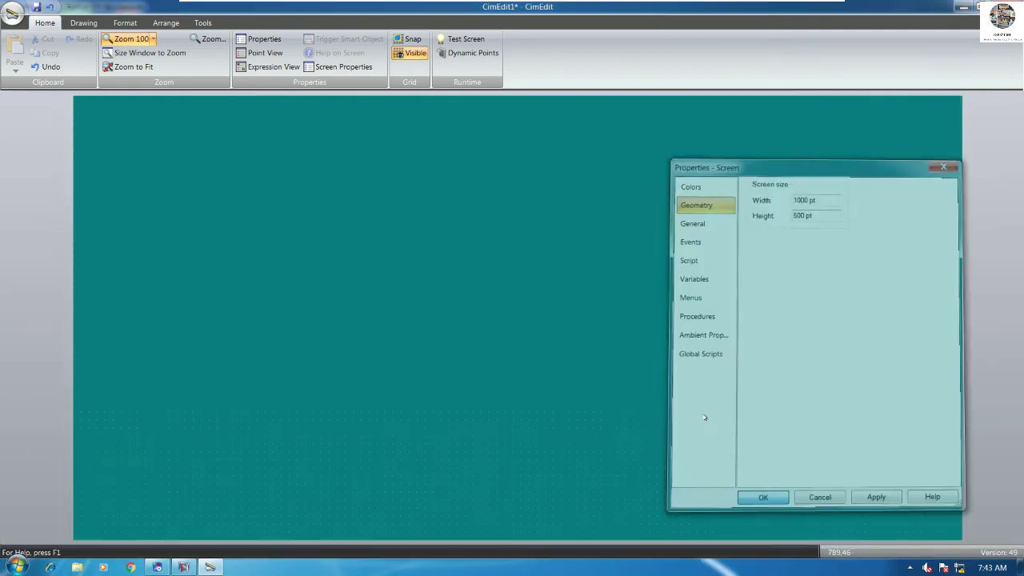
Open the color settings in the screen's properties.
right_click(611, 263)
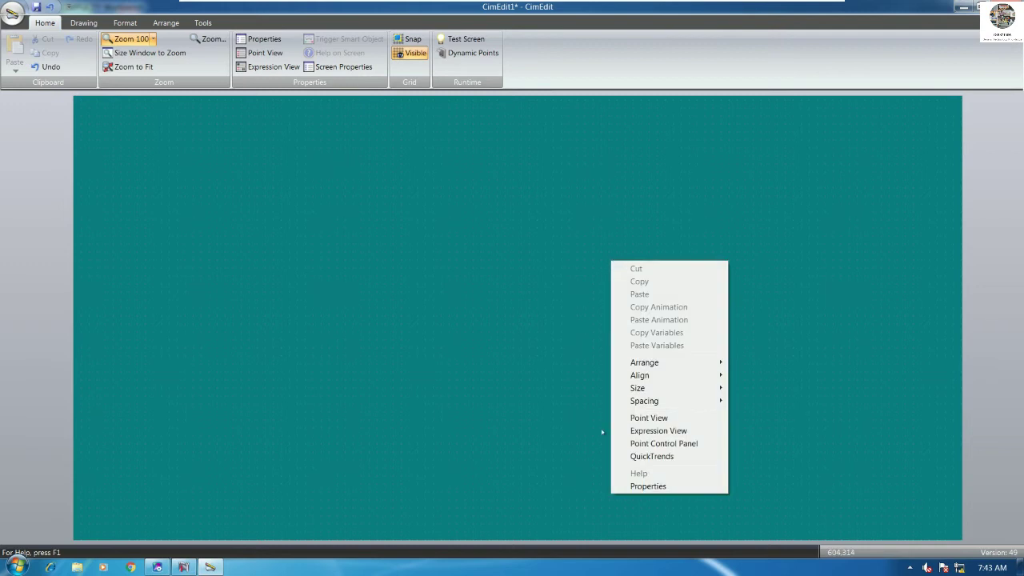
click(648, 485)
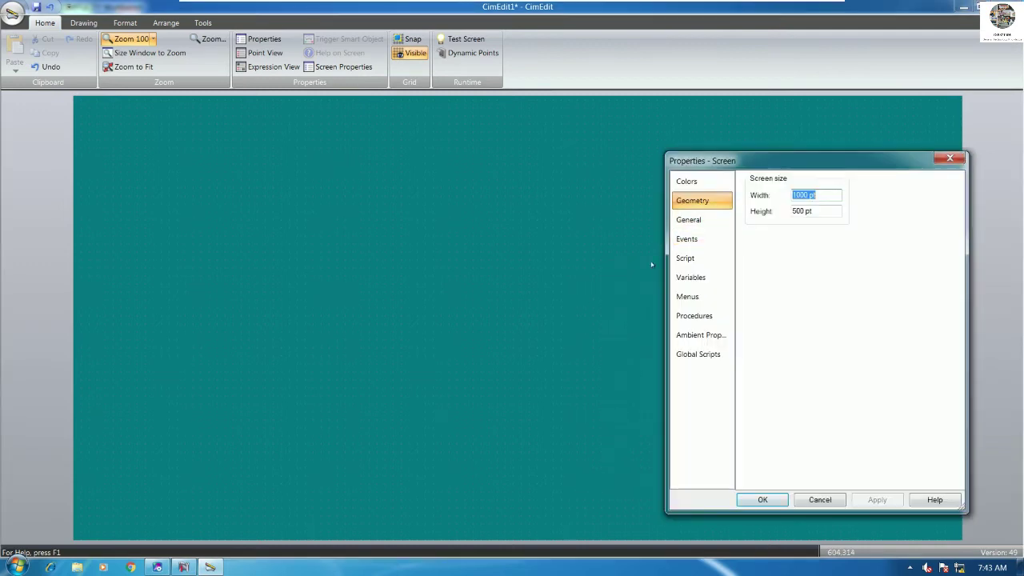
click(686, 180)
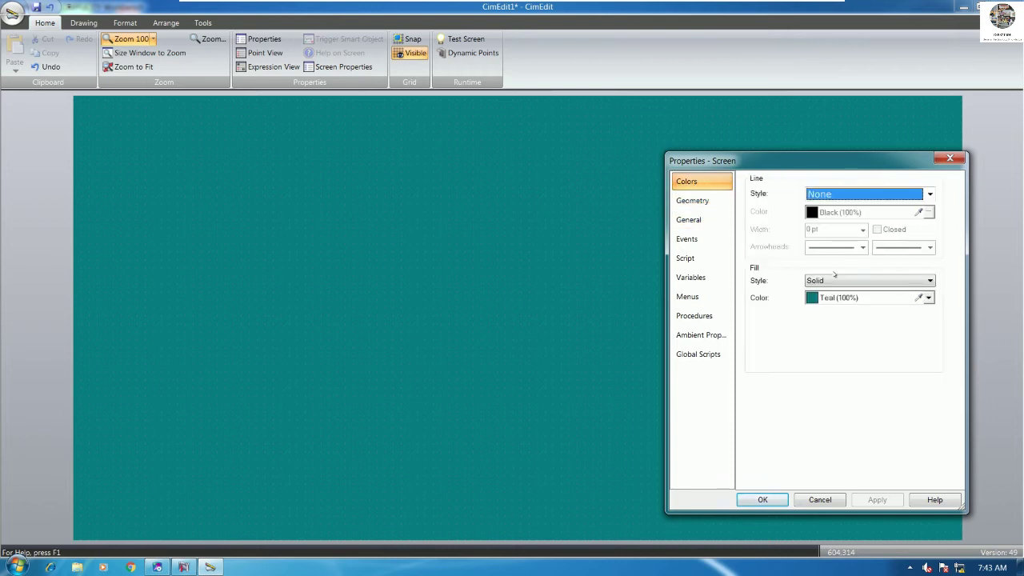
Try Fuchsia and Yellow as the screen's solid fill color, applying each one.
click(928, 297)
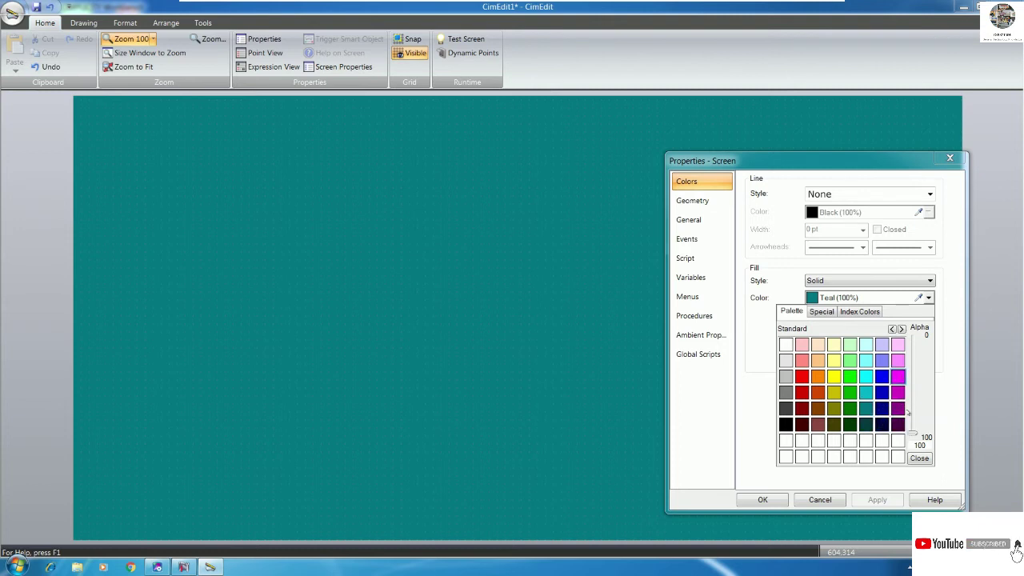
click(898, 376)
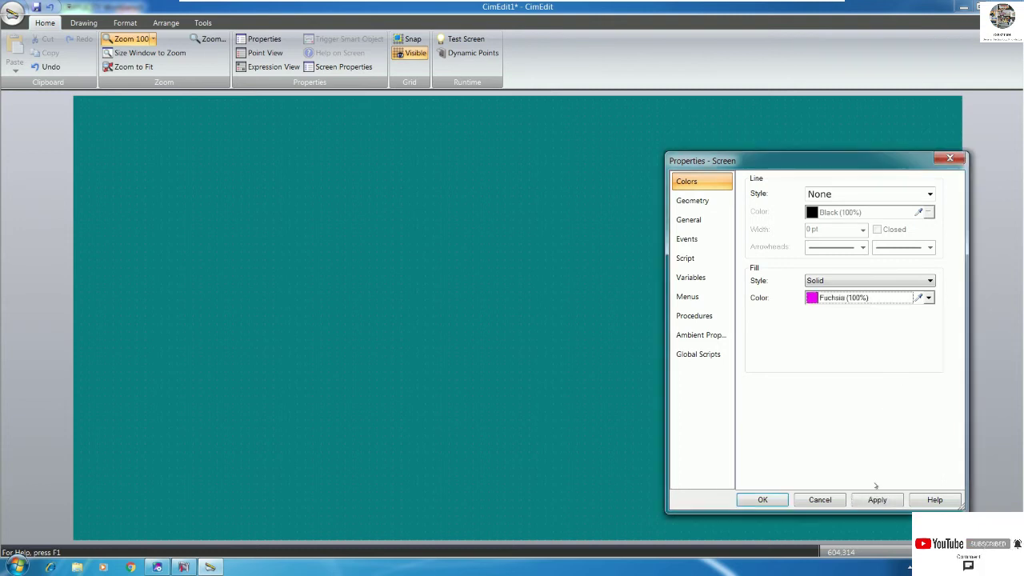
click(877, 499)
click(929, 298)
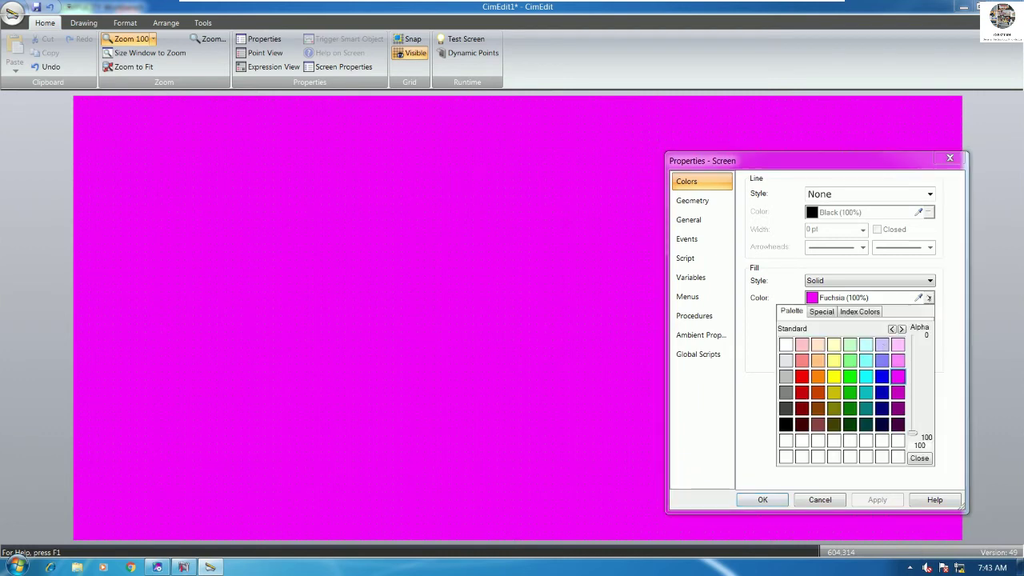
click(834, 376)
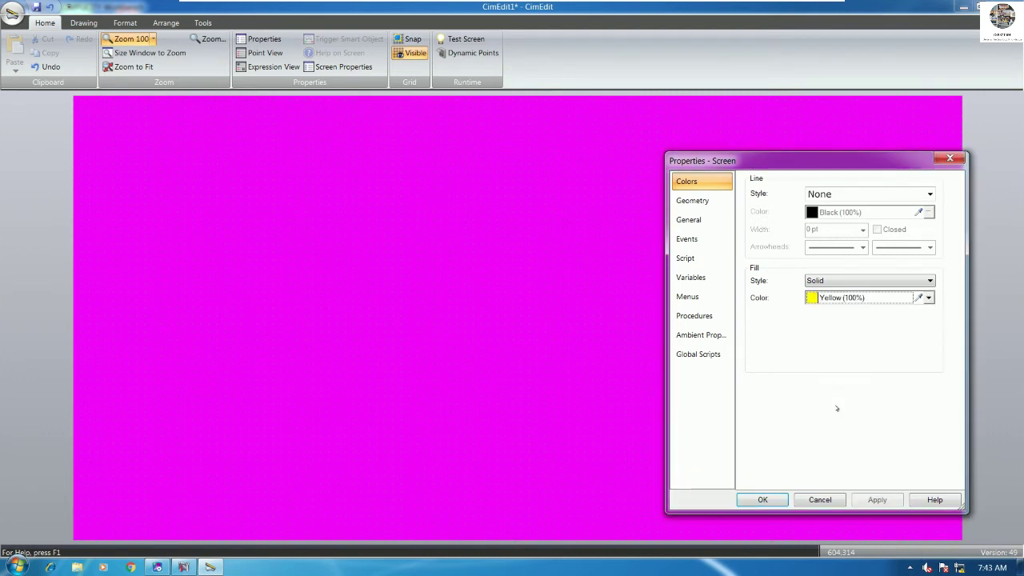
click(873, 500)
Set the screen's fill color to Gray and close its properties.
click(887, 298)
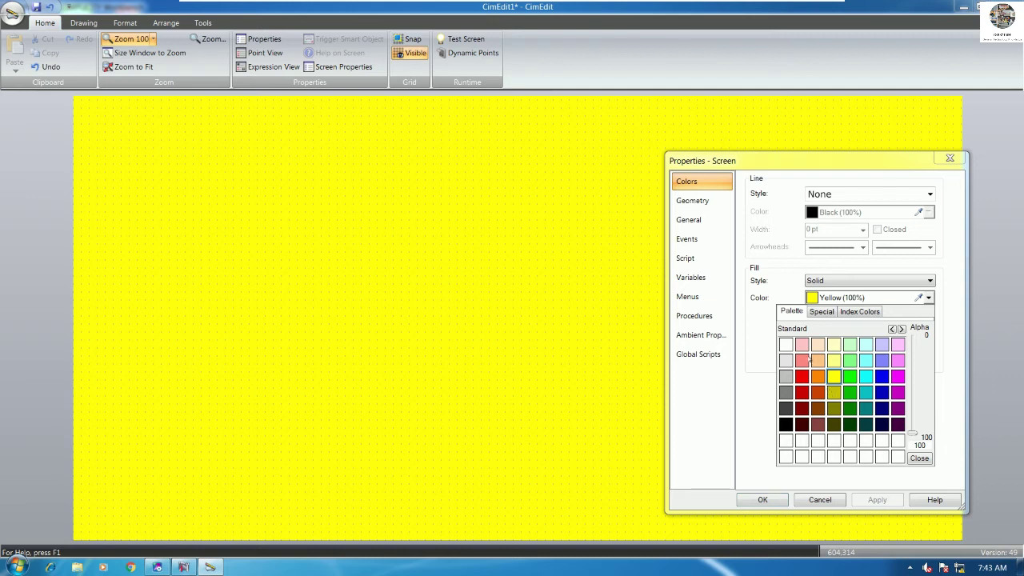
click(786, 393)
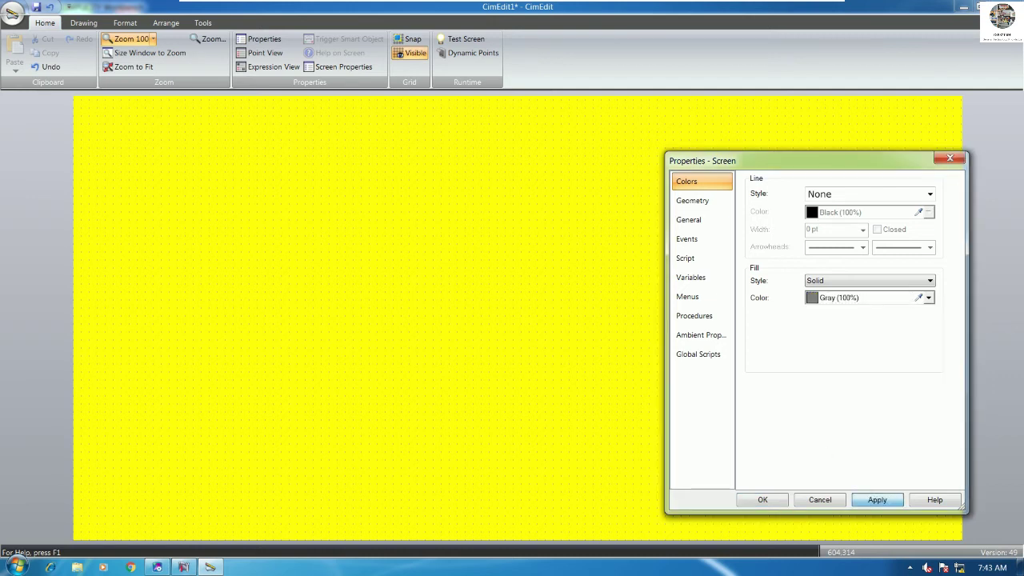
click(876, 500)
click(762, 500)
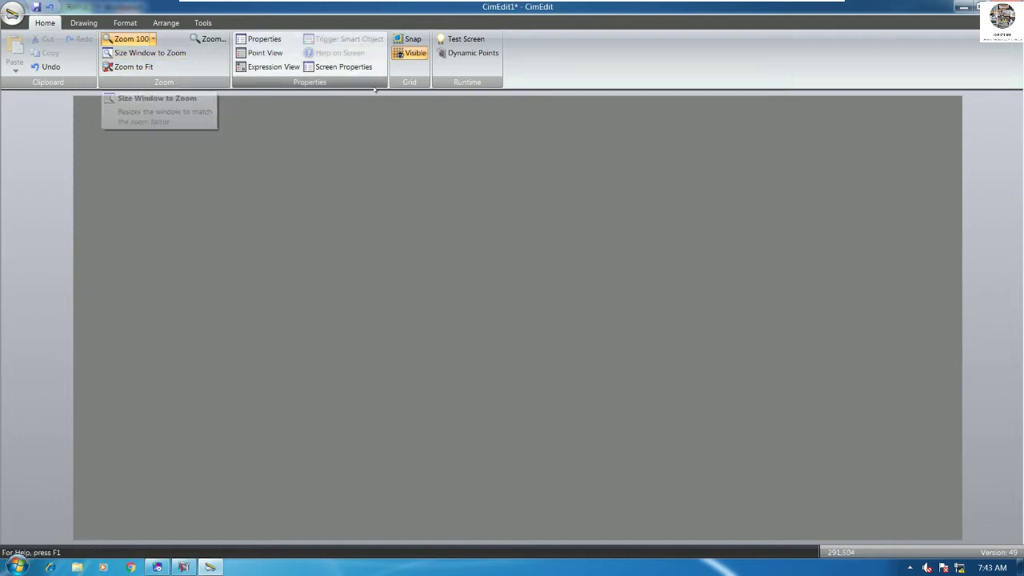
Turn on grid snapping and hide the visible grid.
click(409, 41)
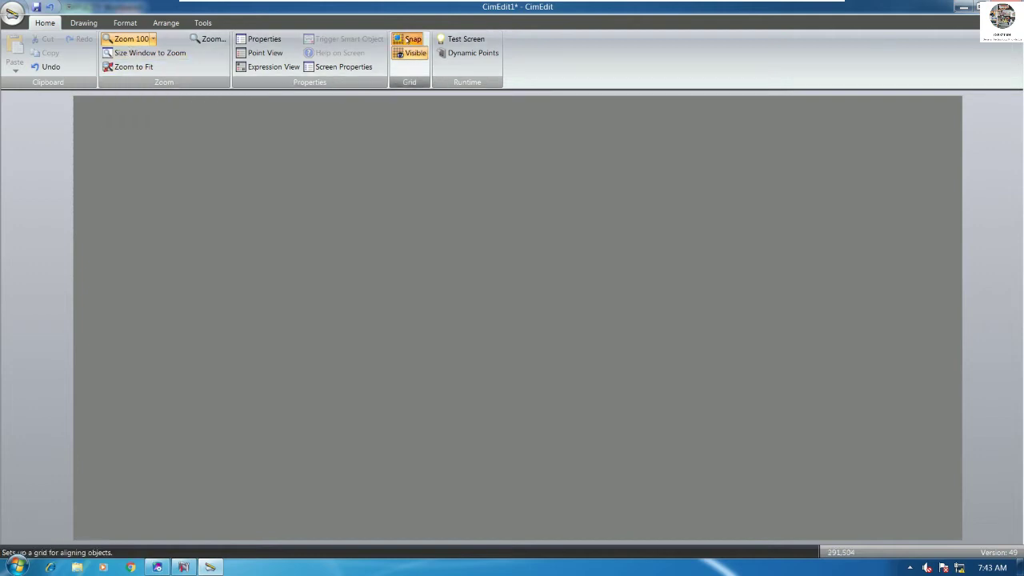
click(415, 55)
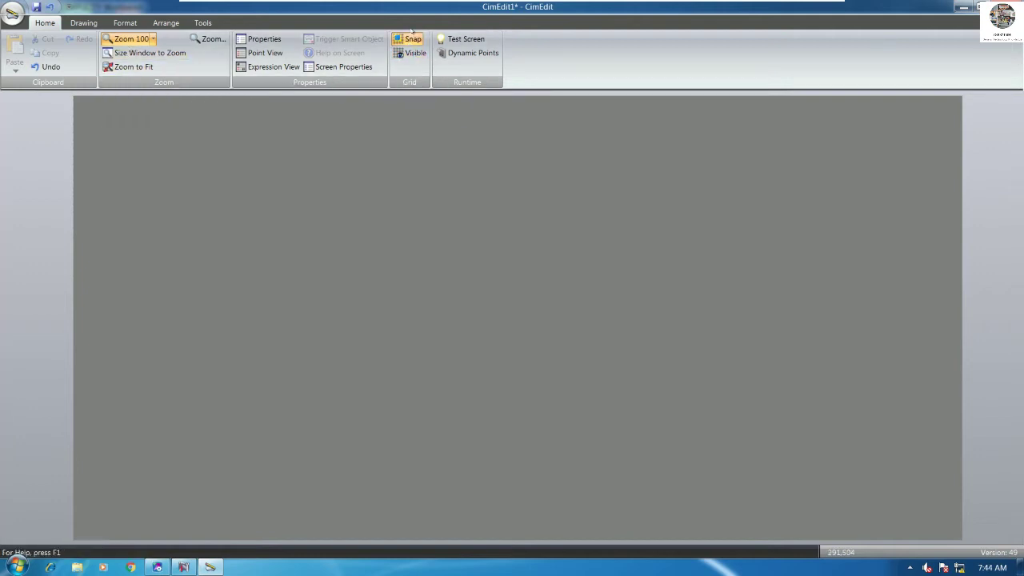
Draw a rectangle of about 171 x 90 slightly left of the screen's center.
click(83, 22)
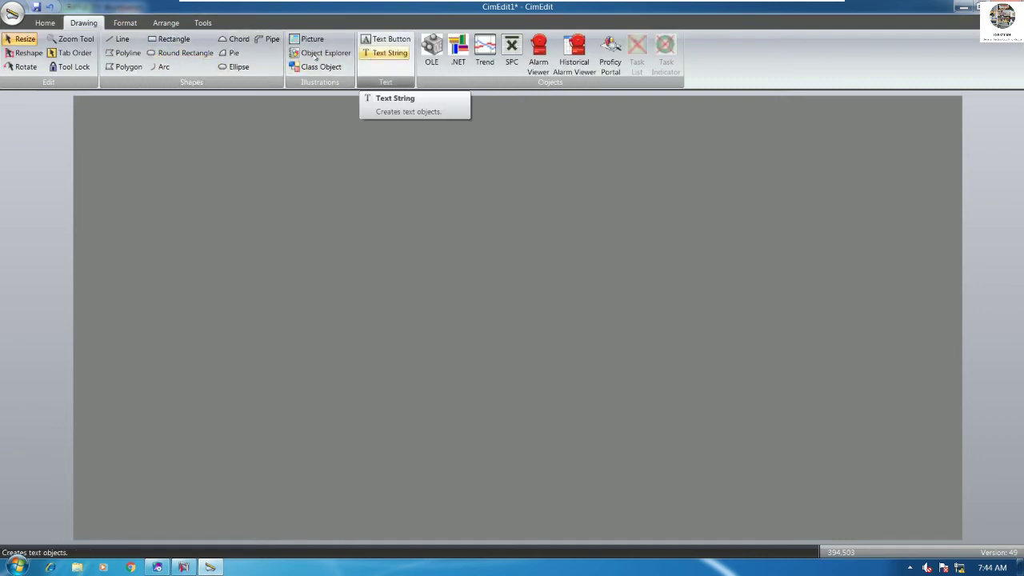
click(168, 40)
mouse_move(329, 260)
mouse_down()
mouse_move(410, 332)
mouse_move(482, 340)
mouse_up()
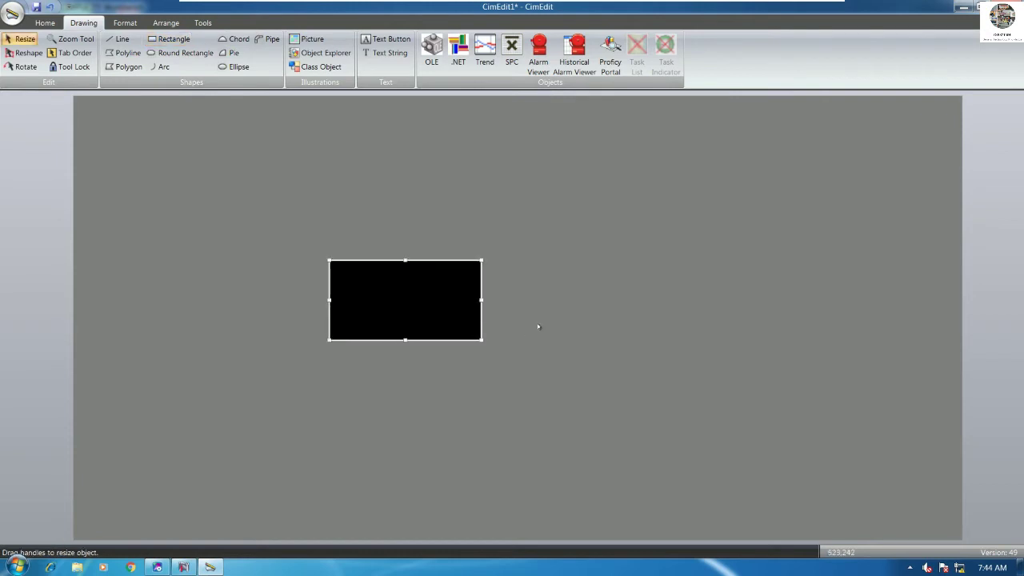
Nudge the rectangle to the right in snapped grid increments until its horizontal position is 468.
click(44, 22)
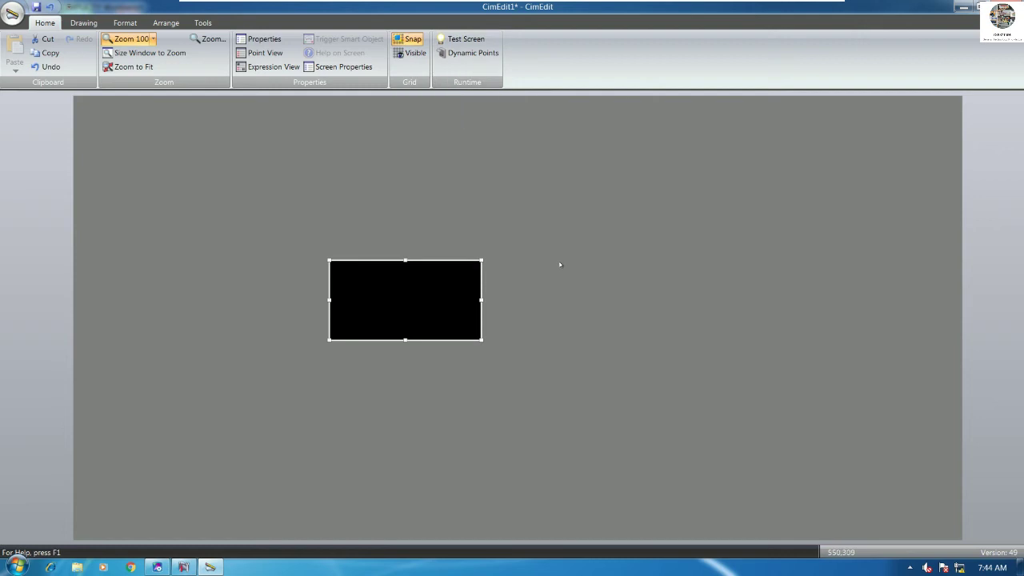
key(Right)
key(Right)
key(Right)
key(Right)
key(Right)
key(Right)
key(Right)
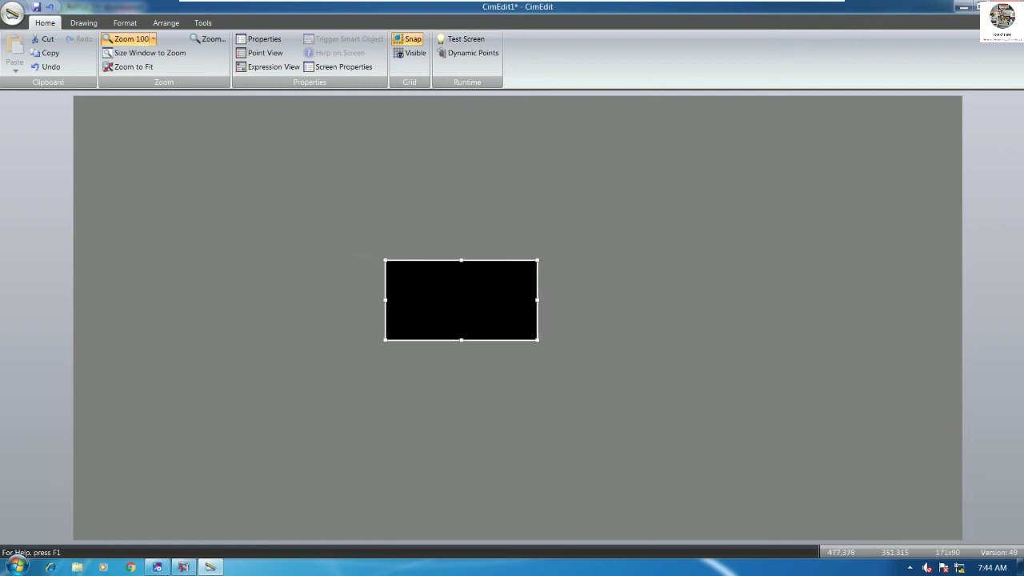
key(Right)
key(Right)
key(Right)
key(Right)
key(Right)
key(Right)
key(Right)
key(Right)
key(Right)
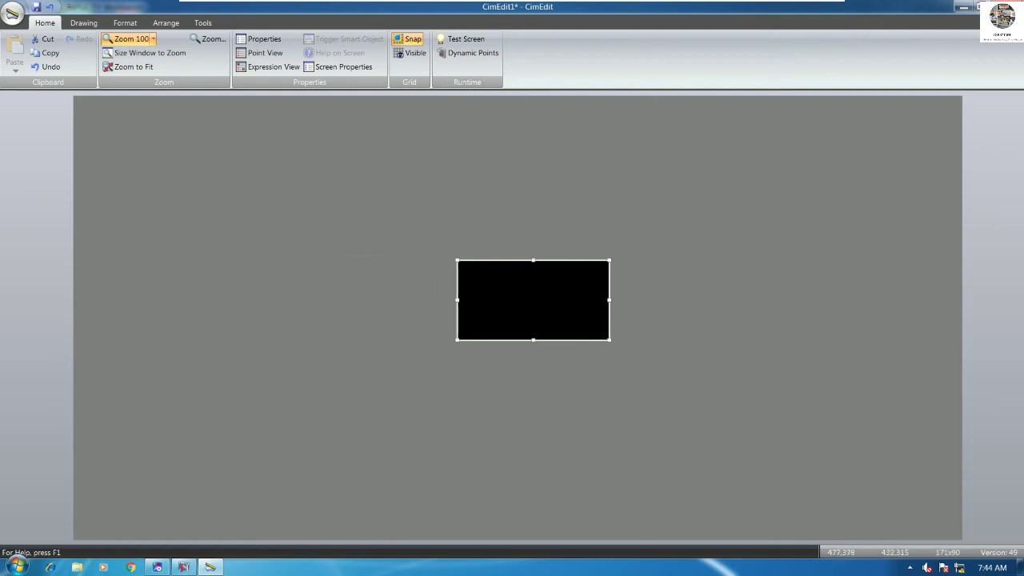
key(Right)
key(Right)
key(Right)
key(Right)
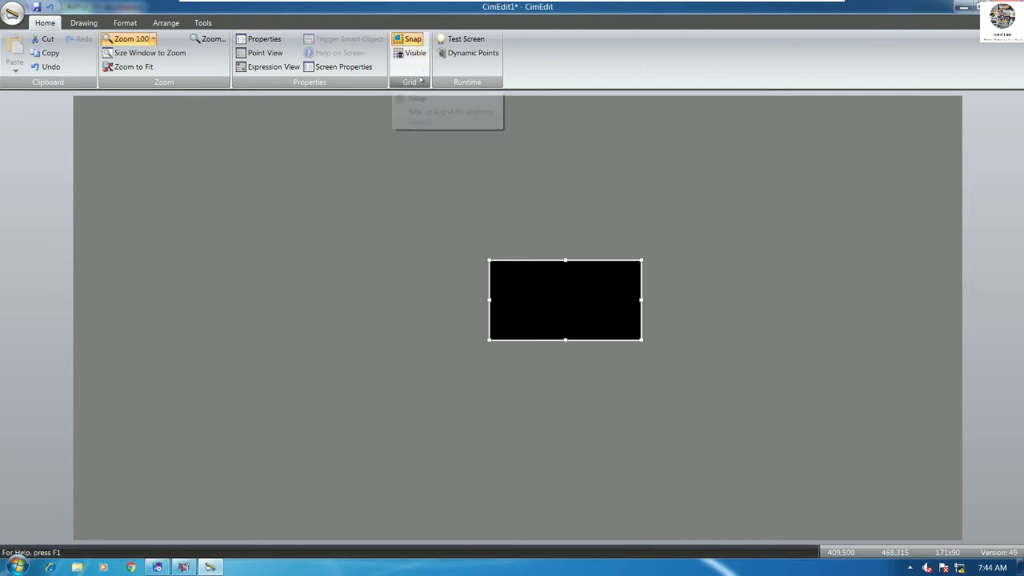
With snapping off, nudge the rectangle finely left and down to position 456, 314, and delete it.
key(Left)
key(Left)
key(Left)
key(Left)
key(Left)
key(Left)
key(Left)
key(Left)
key(Left)
key(Left)
key(Left)
key(Left)
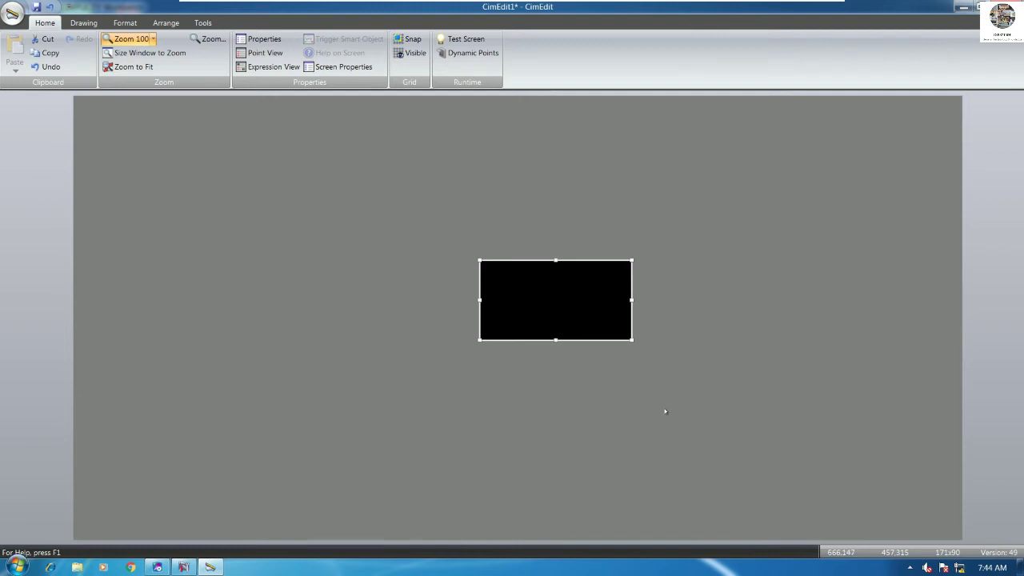
key(Left)
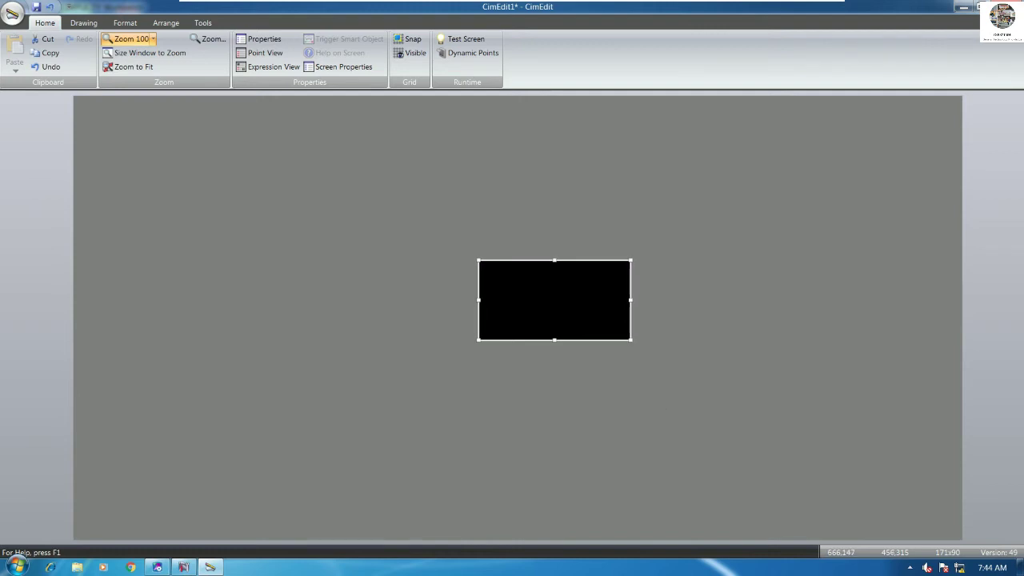
key(Down)
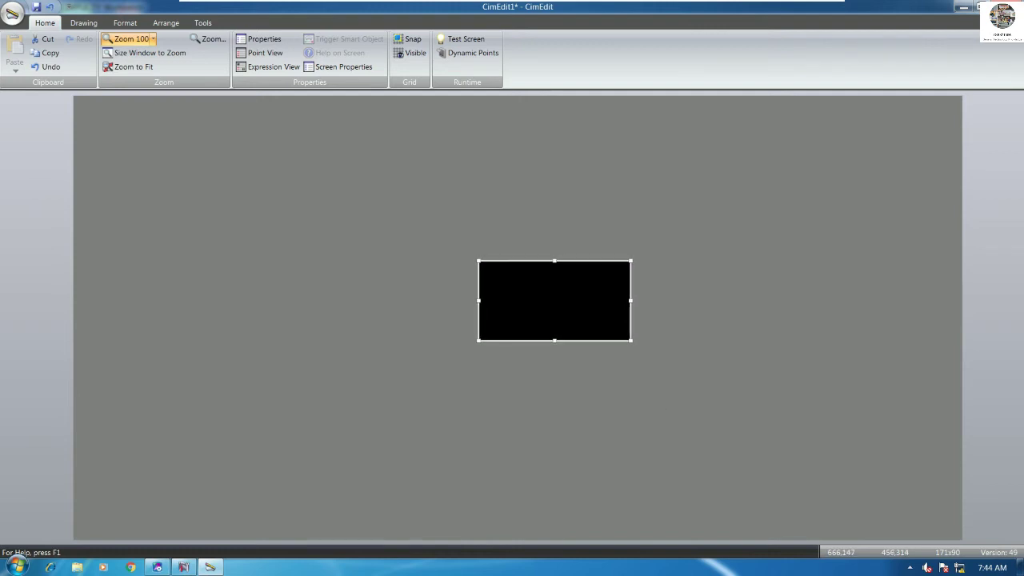
key(Delete)
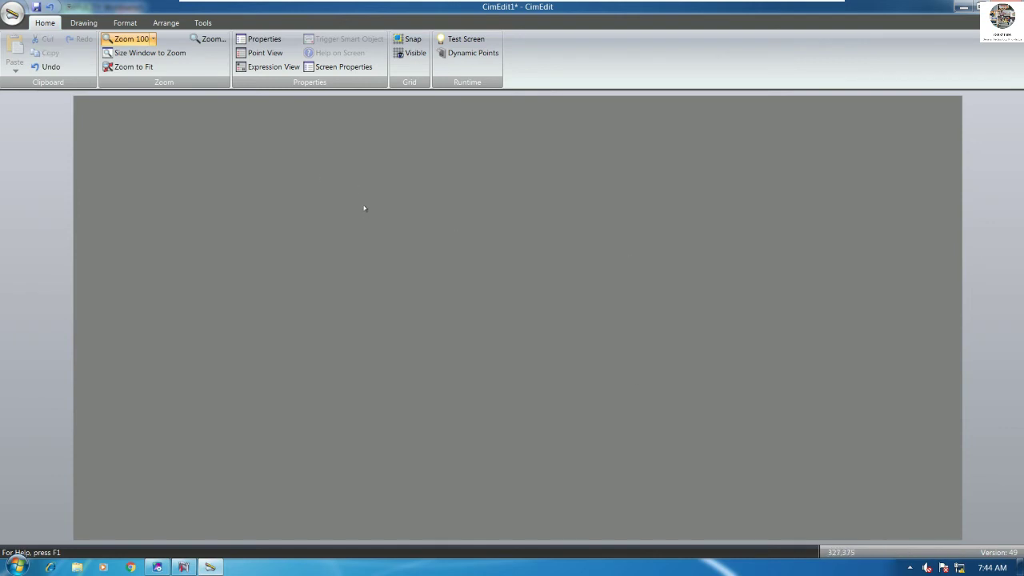
click(86, 23)
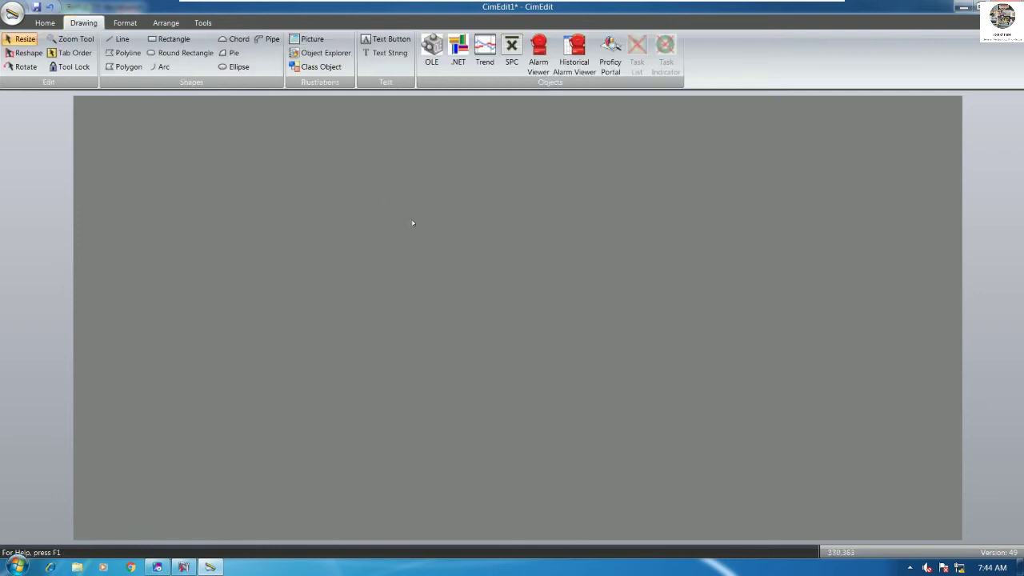
click(204, 23)
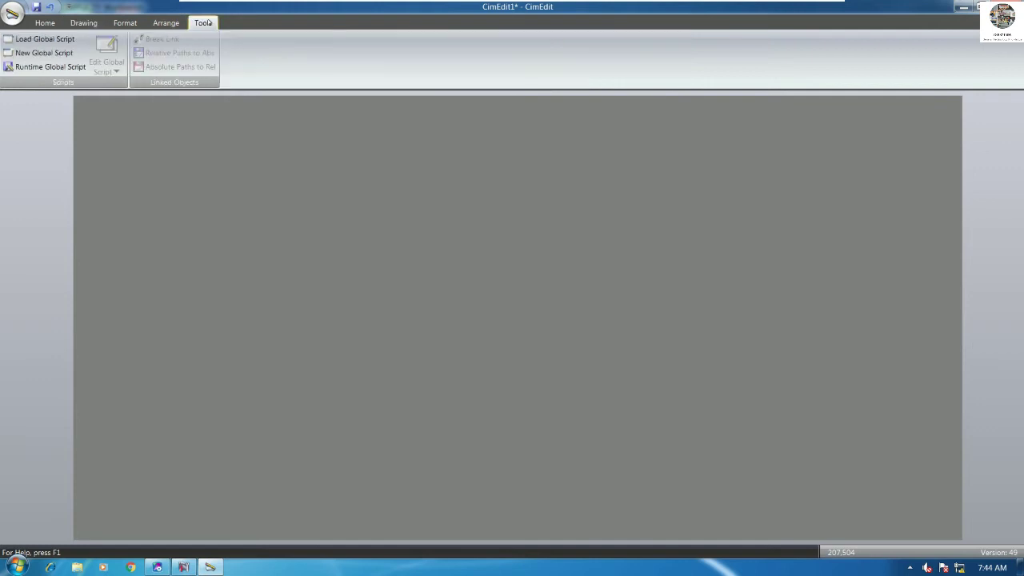
click(166, 23)
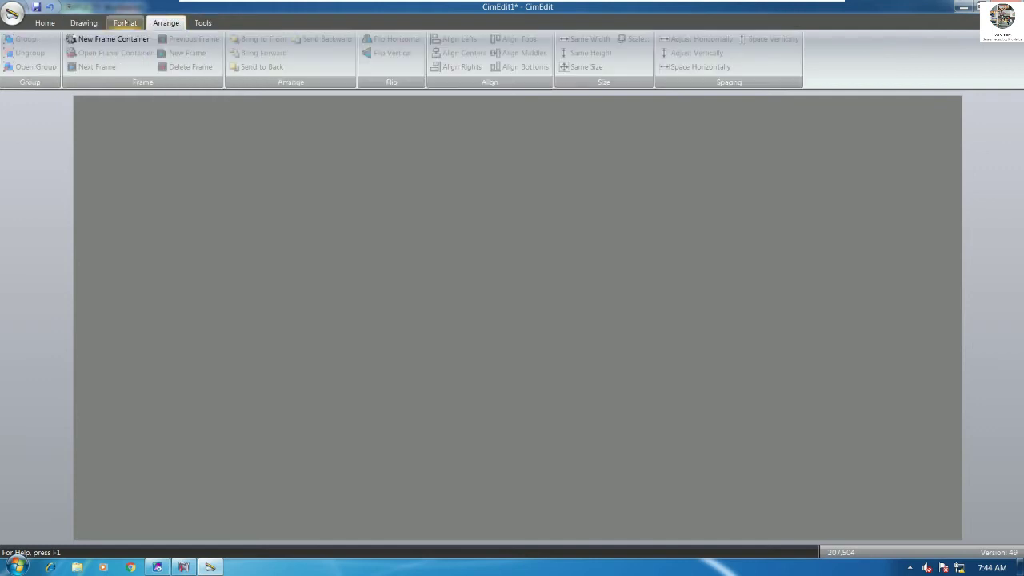
Draw a small text button just left of the screen's center.
click(84, 23)
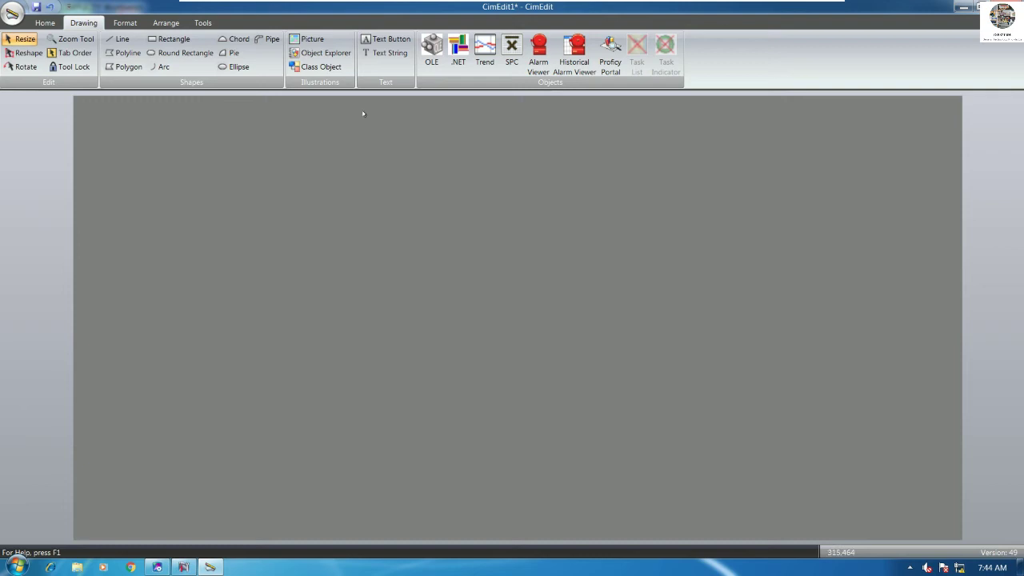
click(376, 40)
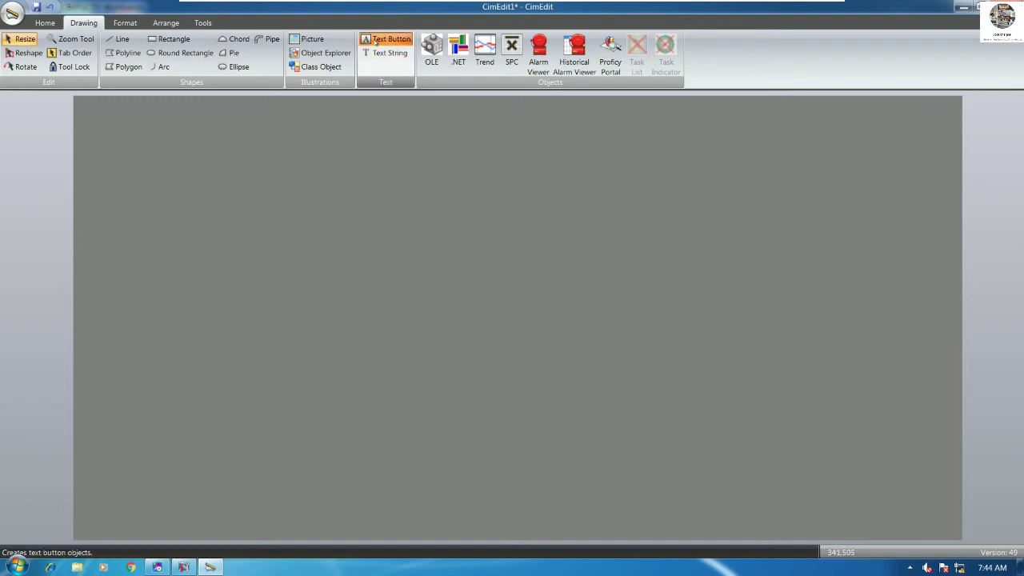
mouse_move(359, 292)
mouse_down()
mouse_move(424, 333)
mouse_move(501, 325)
mouse_up()
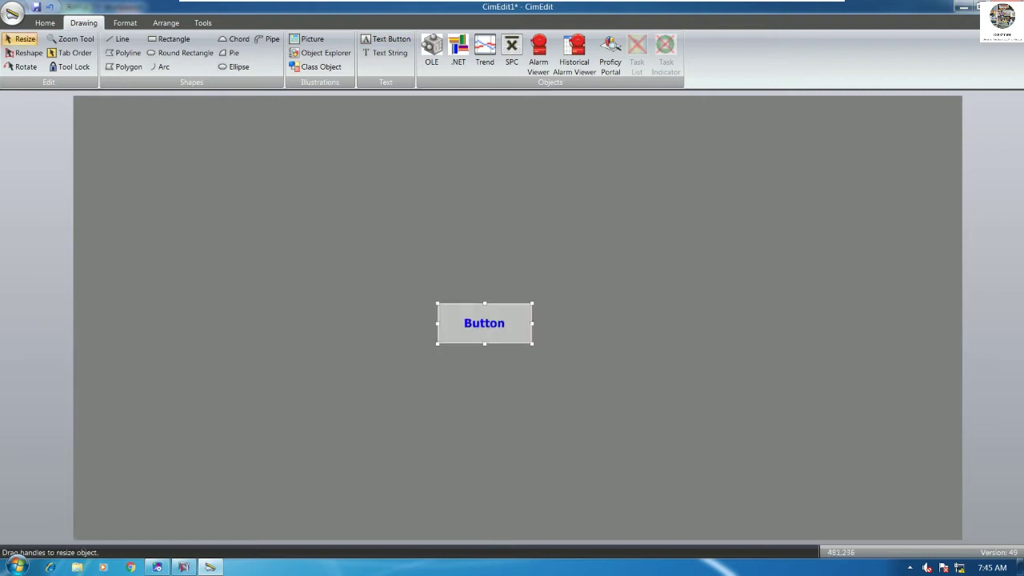
Set the text button's string to "SCREEN AQ1" in its properties and apply it.
double_click(484, 323)
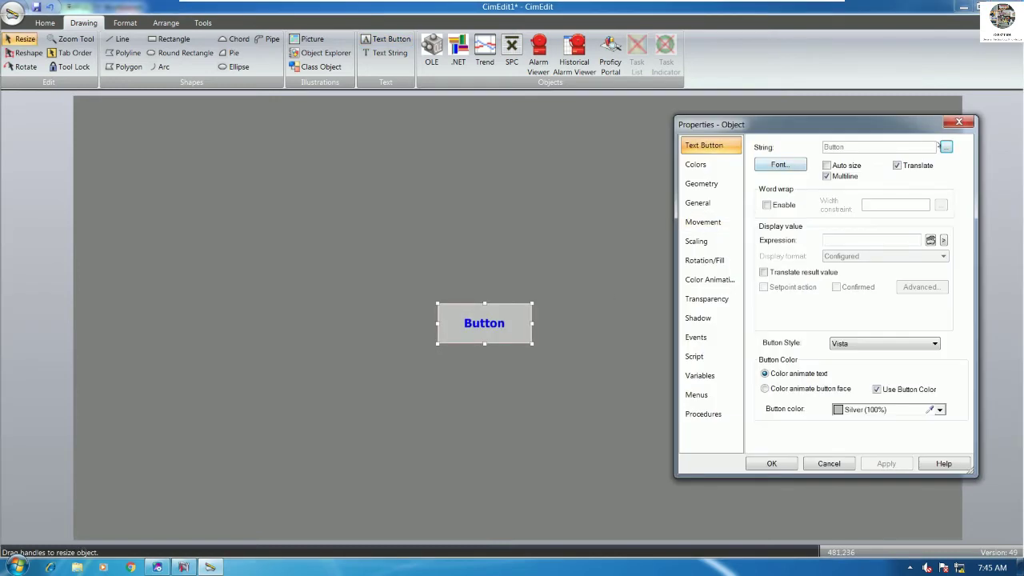
click(945, 147)
text(sc)
key(BackSpace)
key(BackSpace)
text(SC)
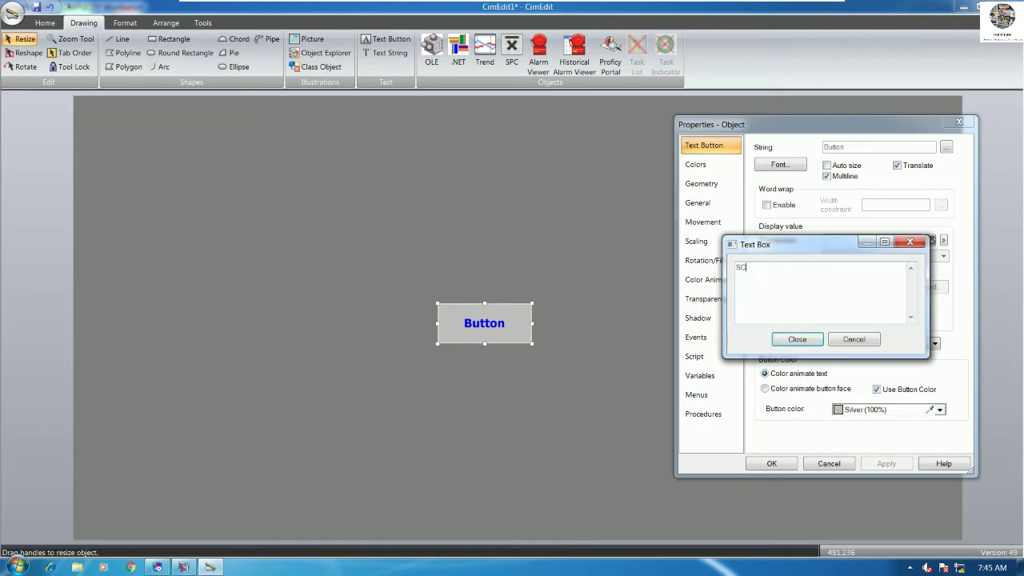
text(REEN AG1)
click(797, 339)
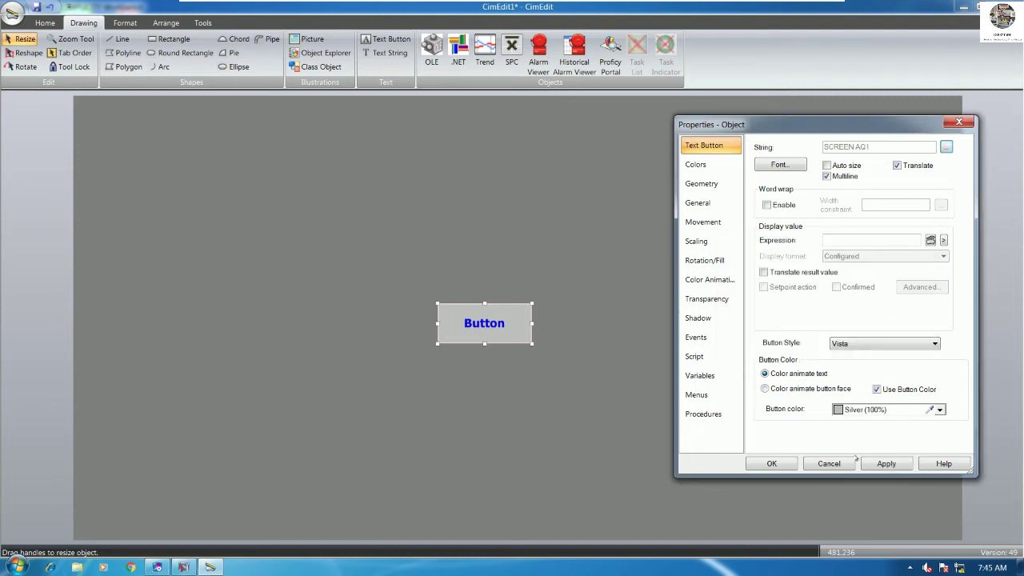
click(886, 464)
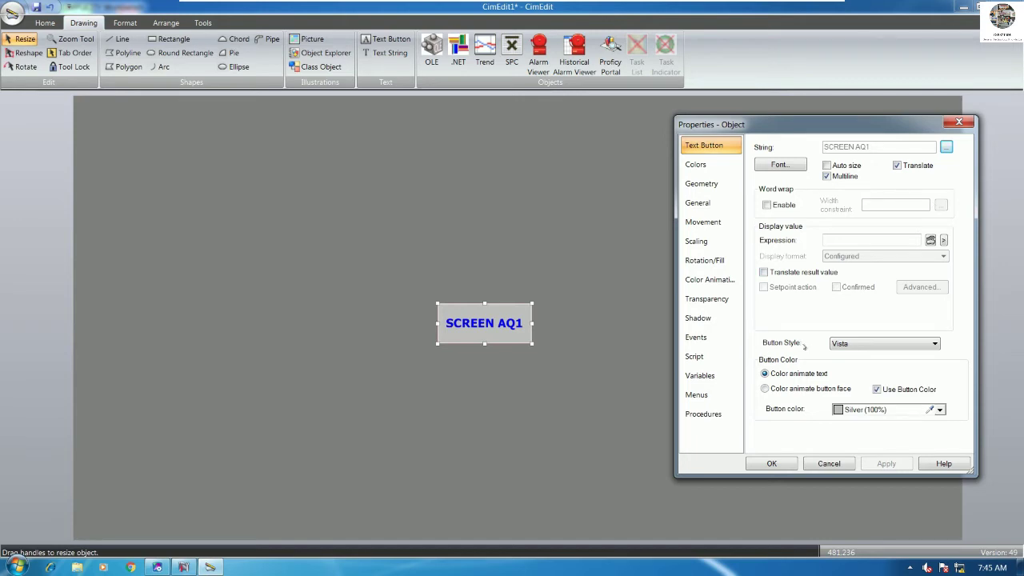
Set the SCREEN AQ1 button's style to Use Global and apply it.
click(857, 343)
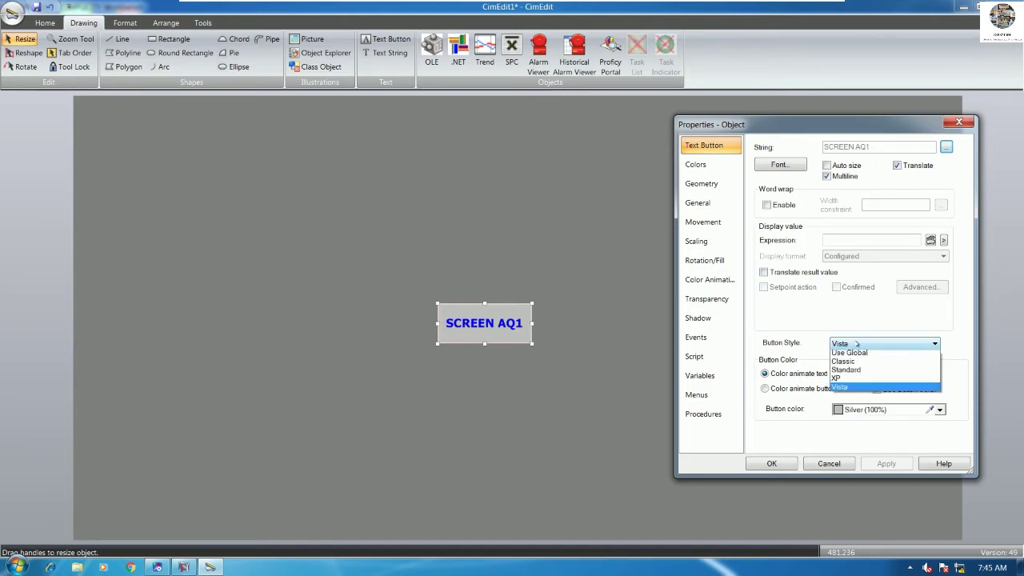
click(856, 353)
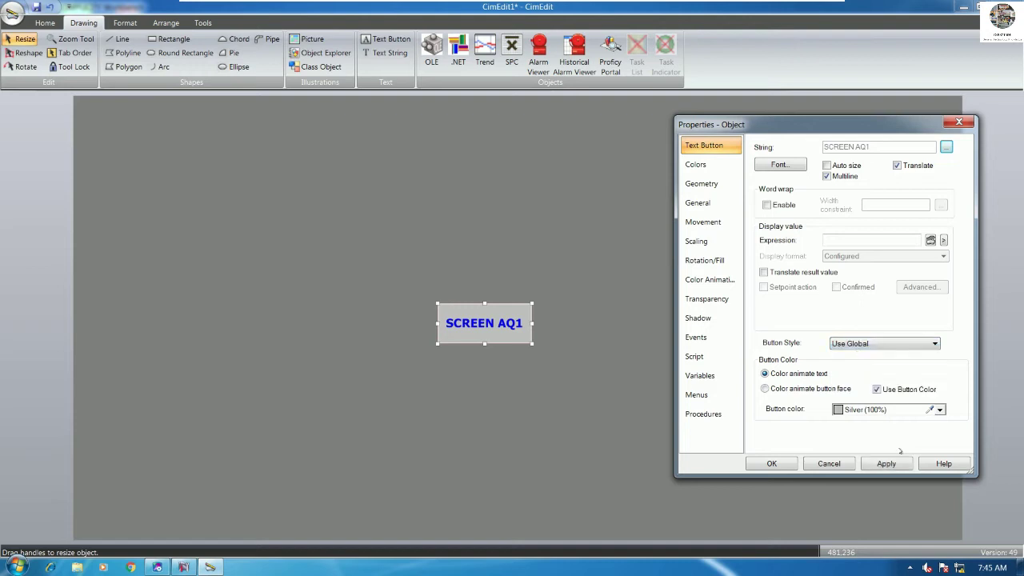
click(889, 464)
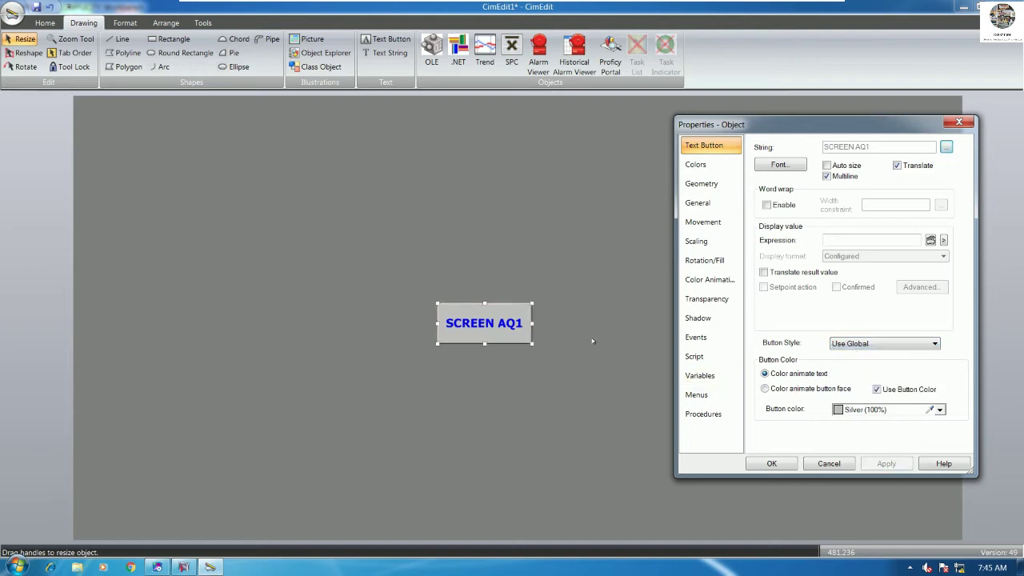
Try the Classic, Standard and XP button styles on the SCREEN AQ1 button.
click(865, 345)
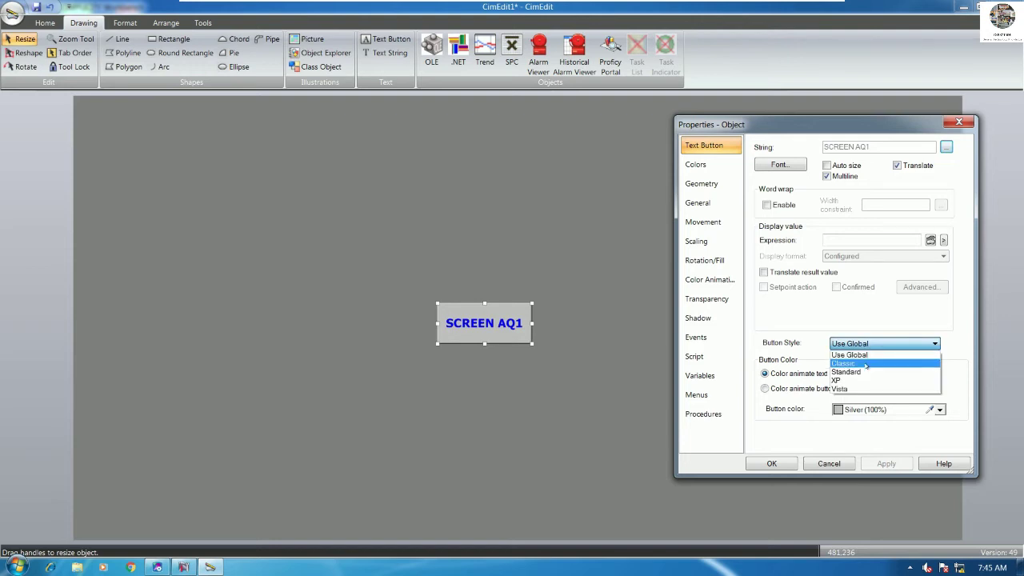
click(843, 363)
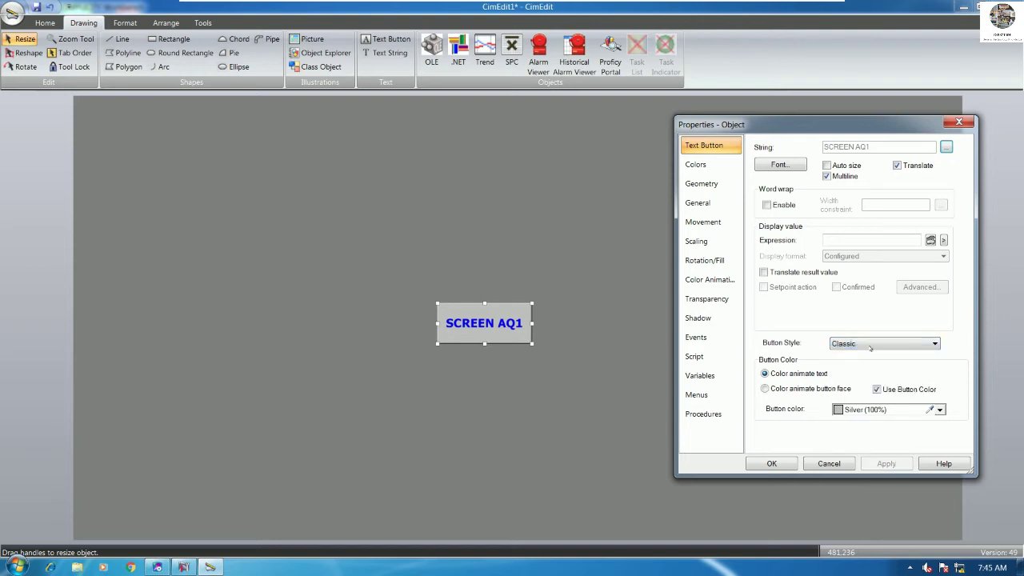
click(871, 344)
click(859, 374)
click(899, 463)
click(870, 344)
click(848, 382)
click(888, 466)
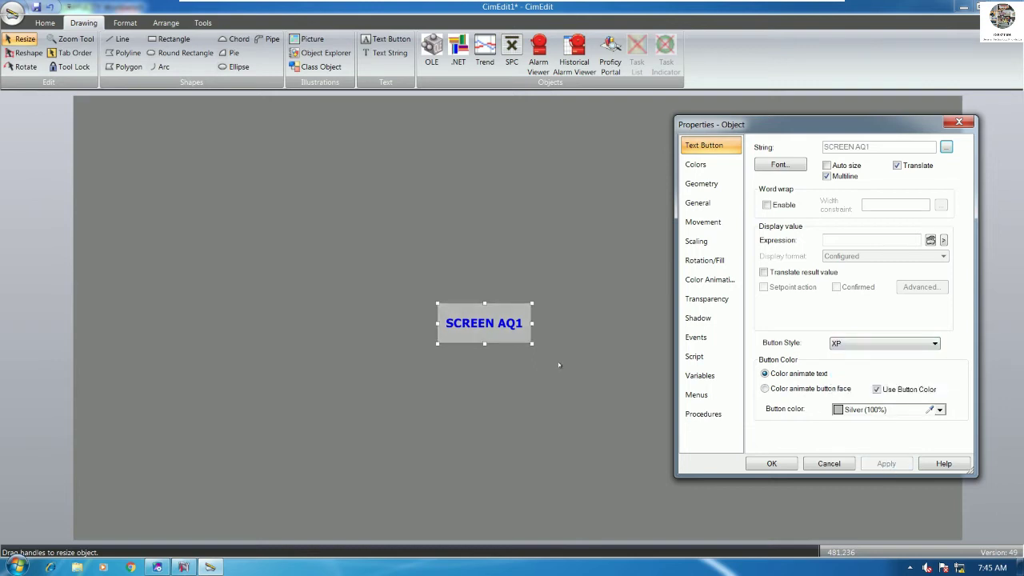
click(769, 465)
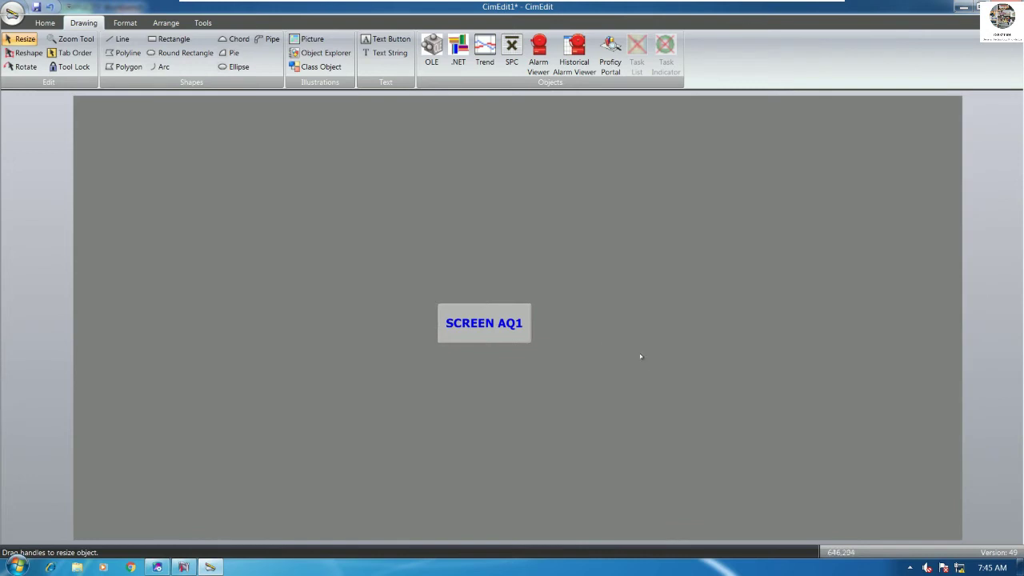
Set the SCREEN AQ1 button's style to Vista.
double_click(521, 323)
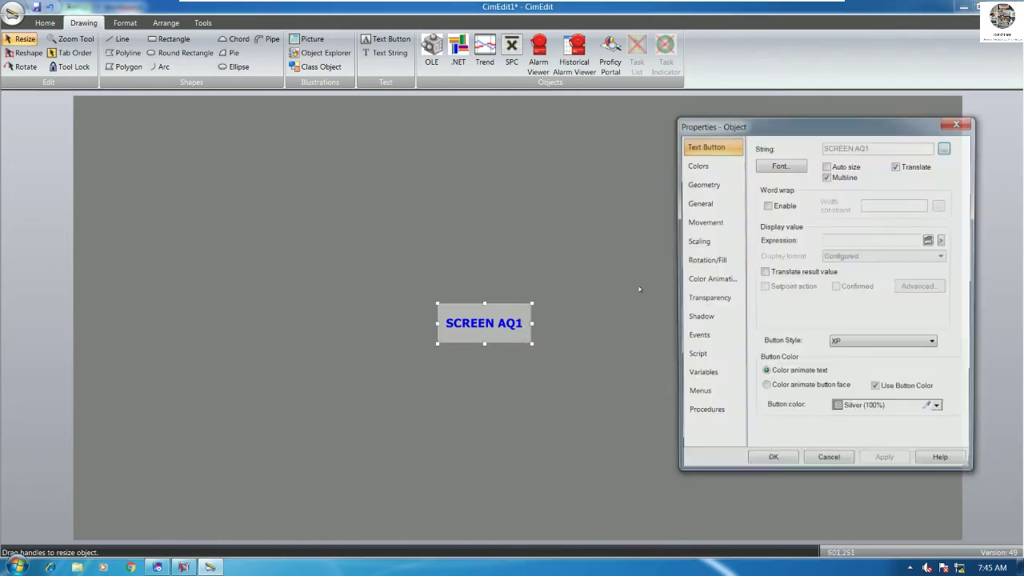
click(875, 342)
click(839, 389)
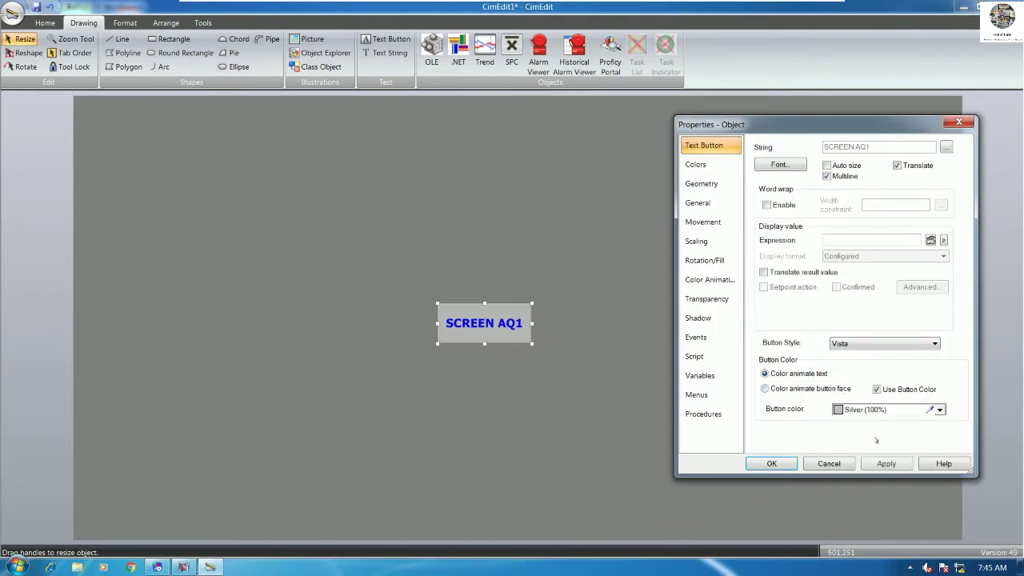
click(769, 461)
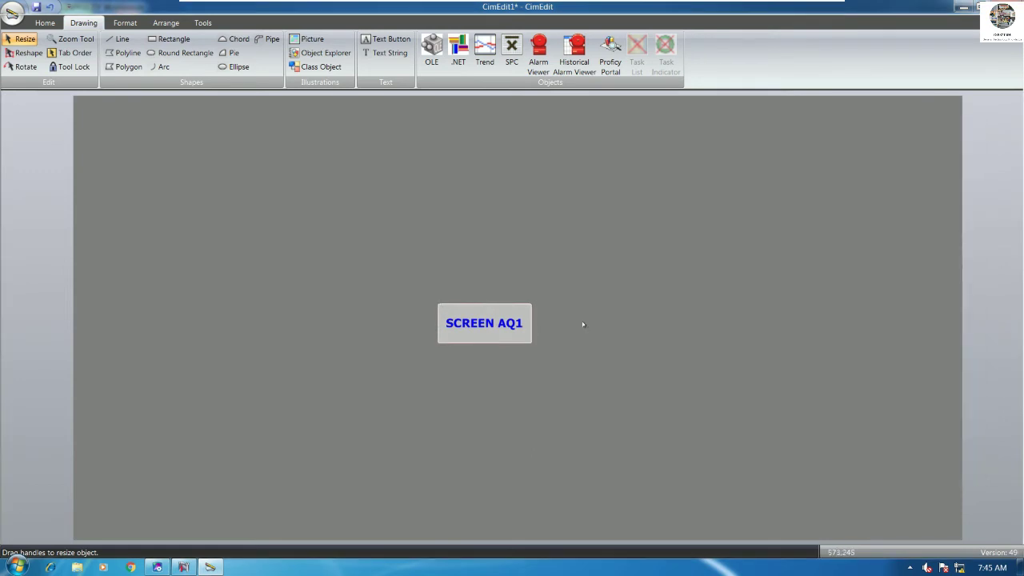
View the running AQ1SCREEN faceplate from the project's screens in CIMPLICITY Workbench, and return to the main screen in CimEdit.
click(506, 336)
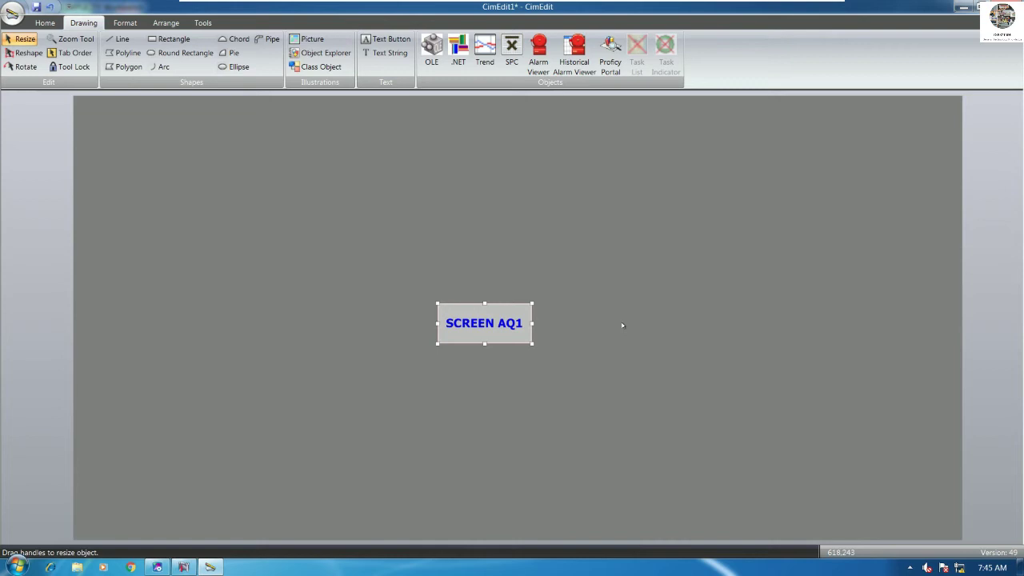
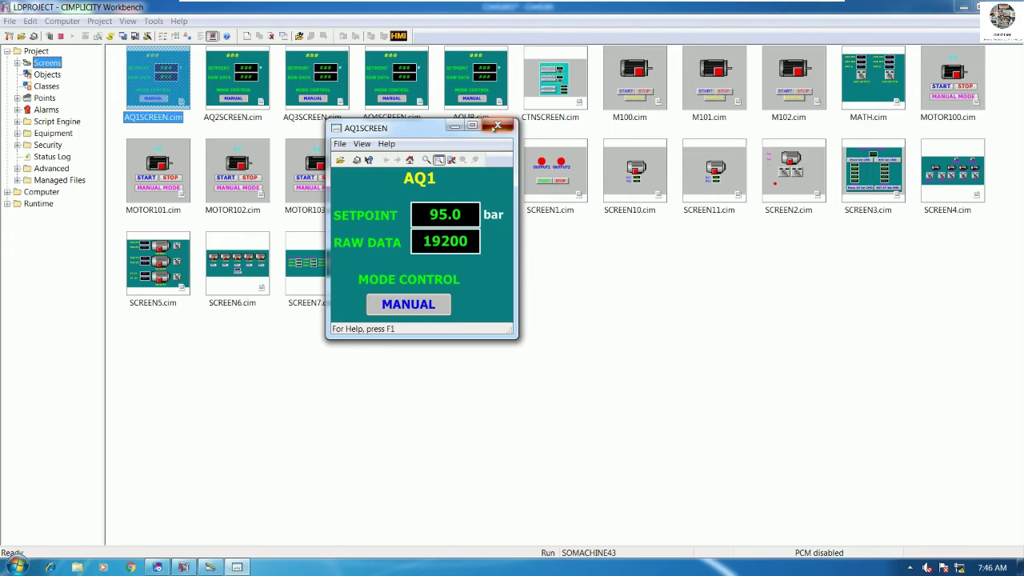
key(Return)
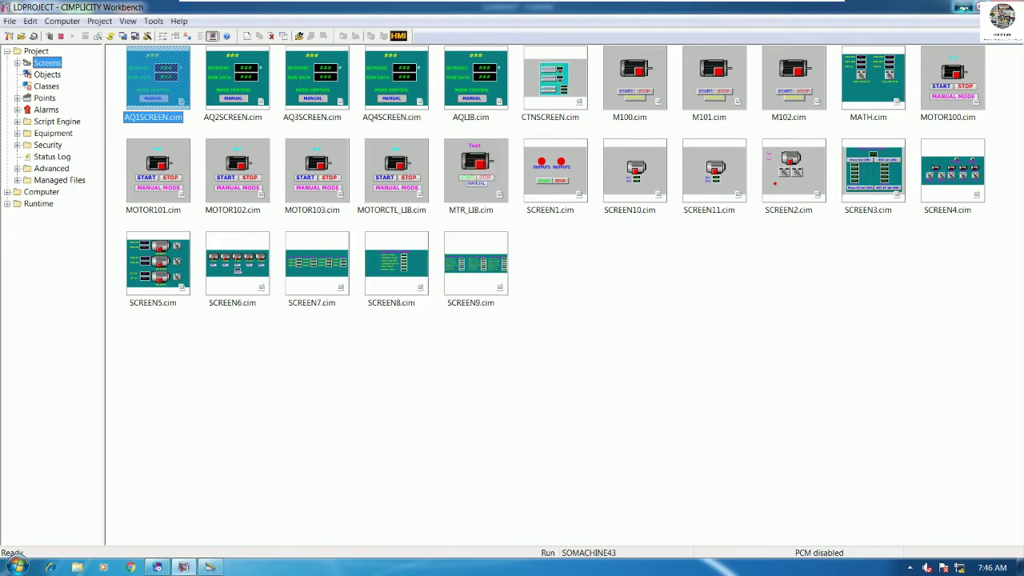
click(527, 323)
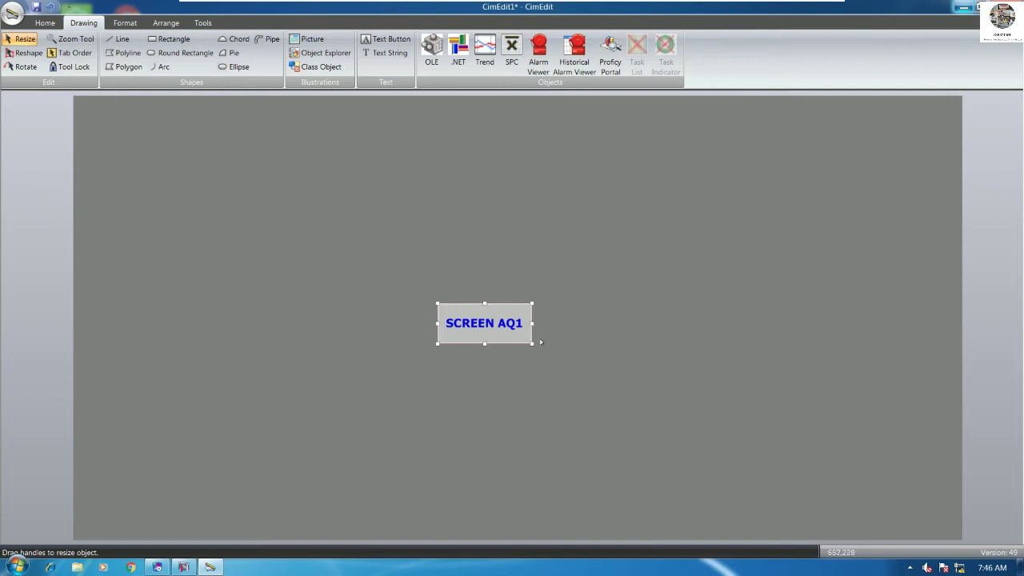
Reduce the SCREEN AQ1 button's height slightly and add a Mouse Up event to the button.
drag(483, 339, 483, 338)
right_click(505, 322)
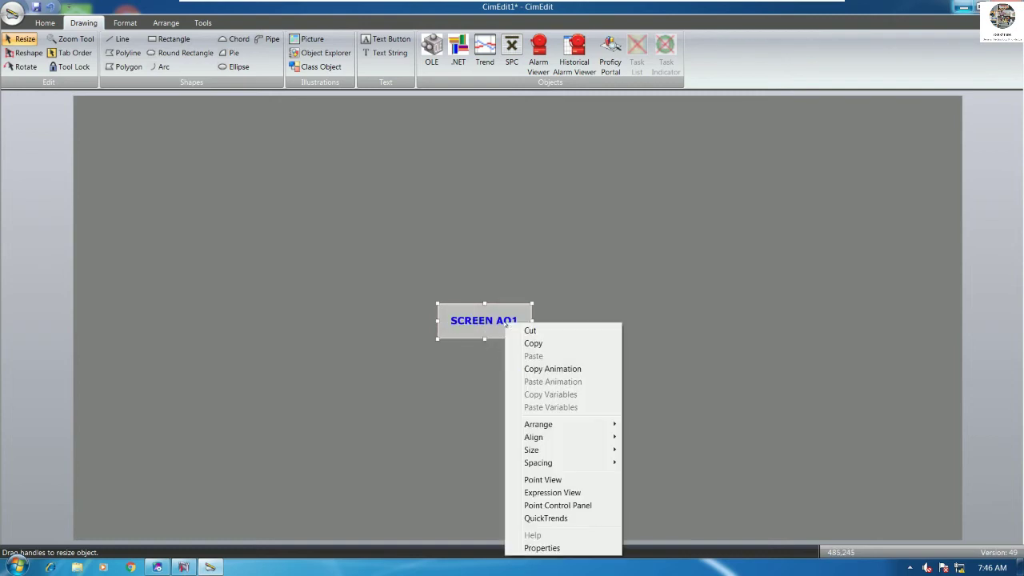
click(531, 548)
drag(771, 128, 677, 138)
click(621, 344)
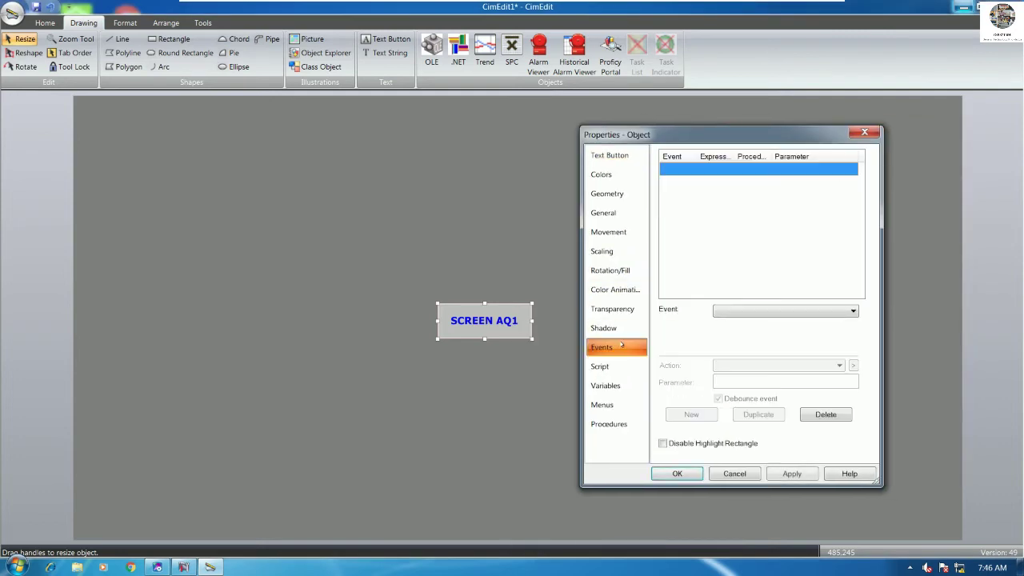
click(744, 312)
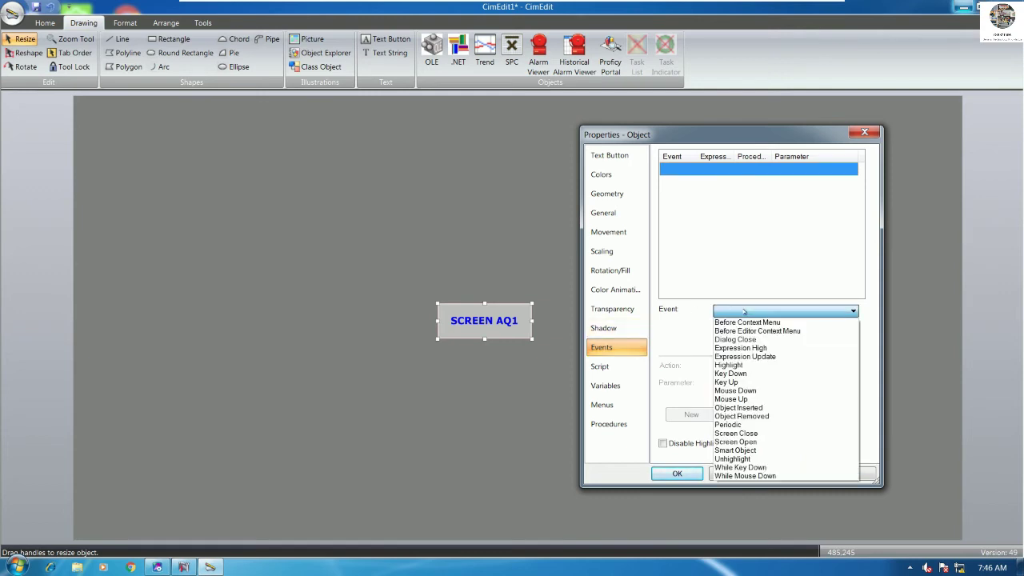
click(741, 399)
Create a new procedure for the Mouse Up event and give it an Open screen action.
click(853, 364)
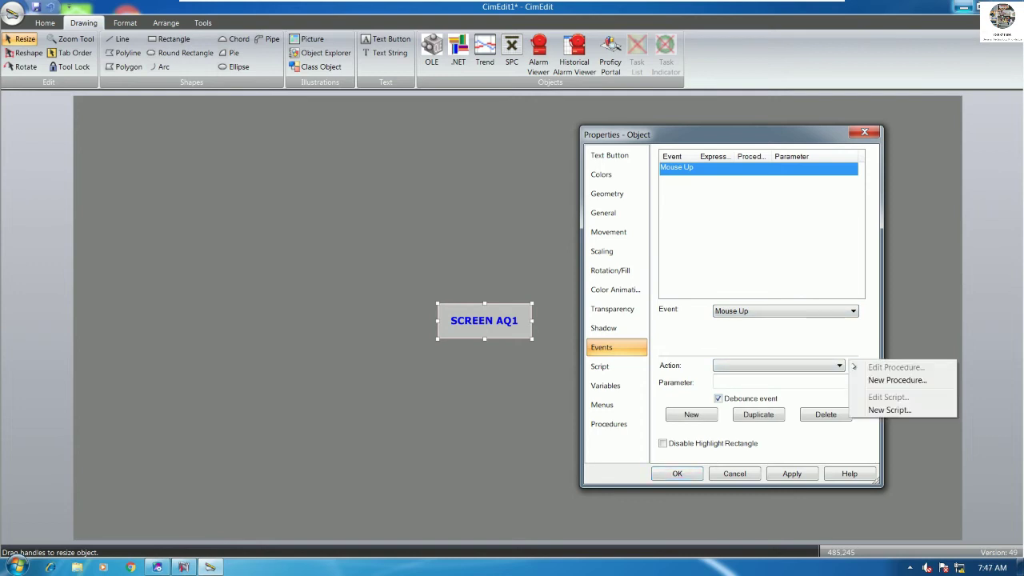
click(897, 381)
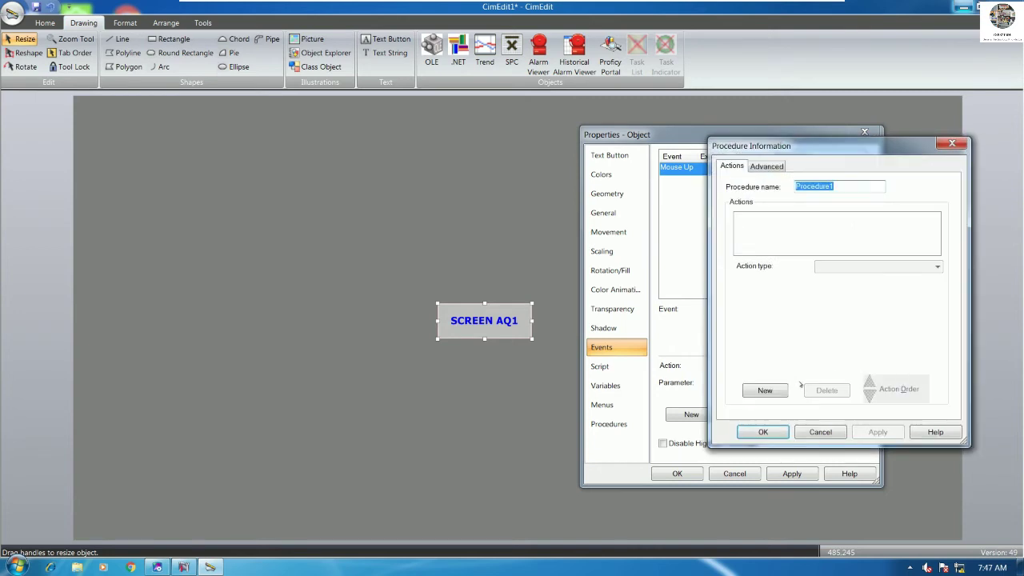
click(764, 390)
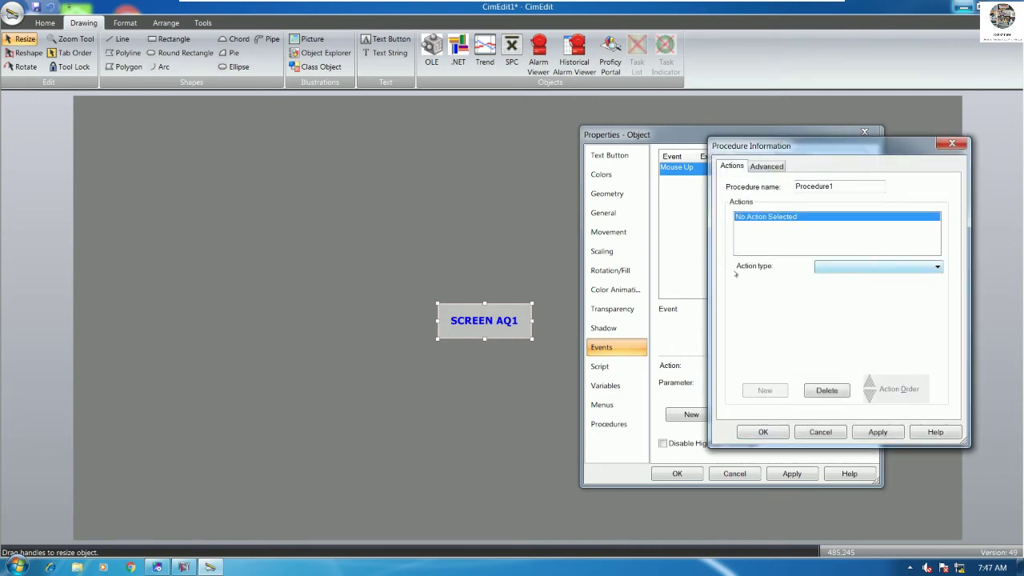
click(859, 269)
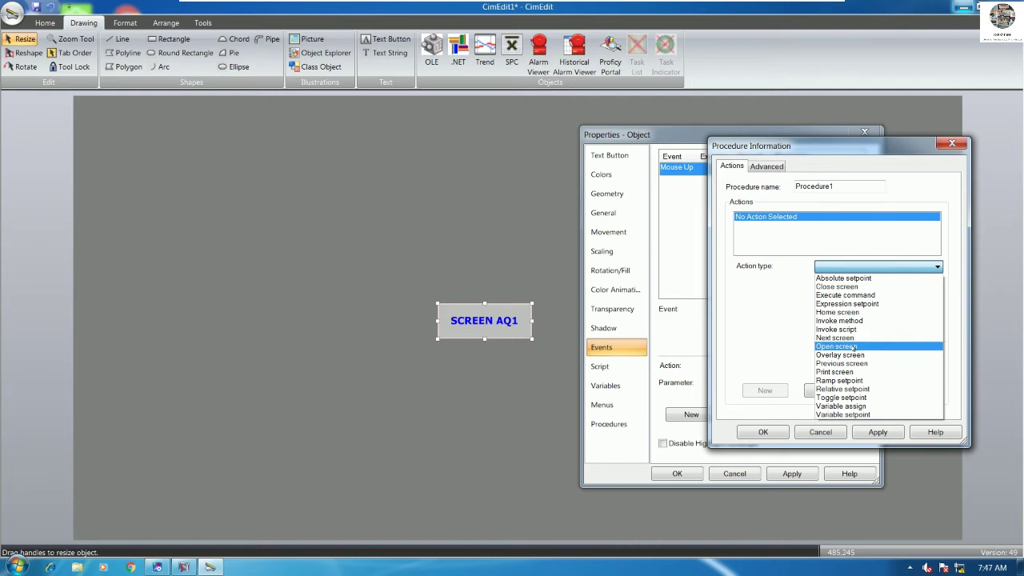
click(854, 347)
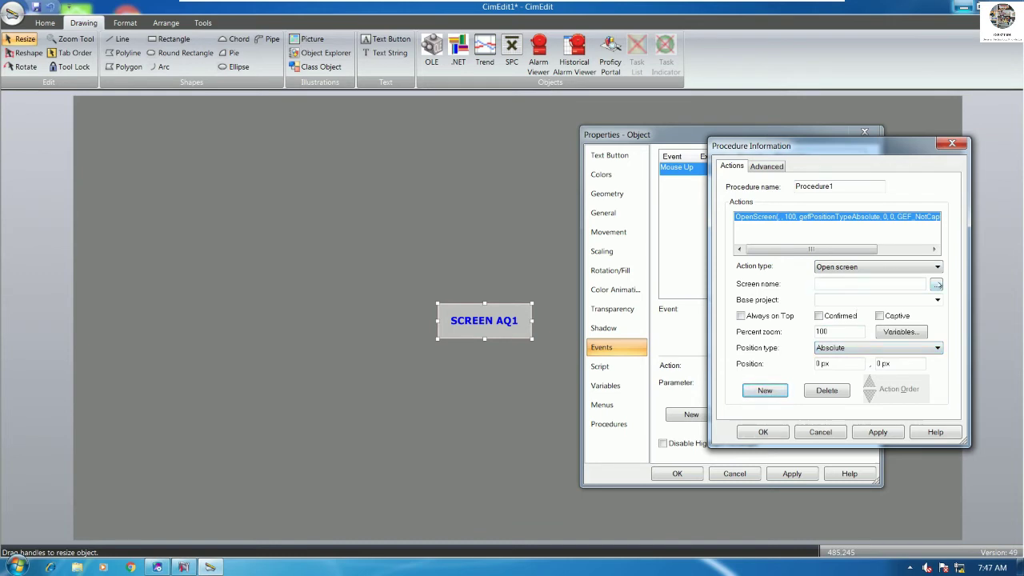
Set the action's screen to AQ1SCREEN and its base project to LDPROJECT, and confirm the procedure and button properties.
click(937, 285)
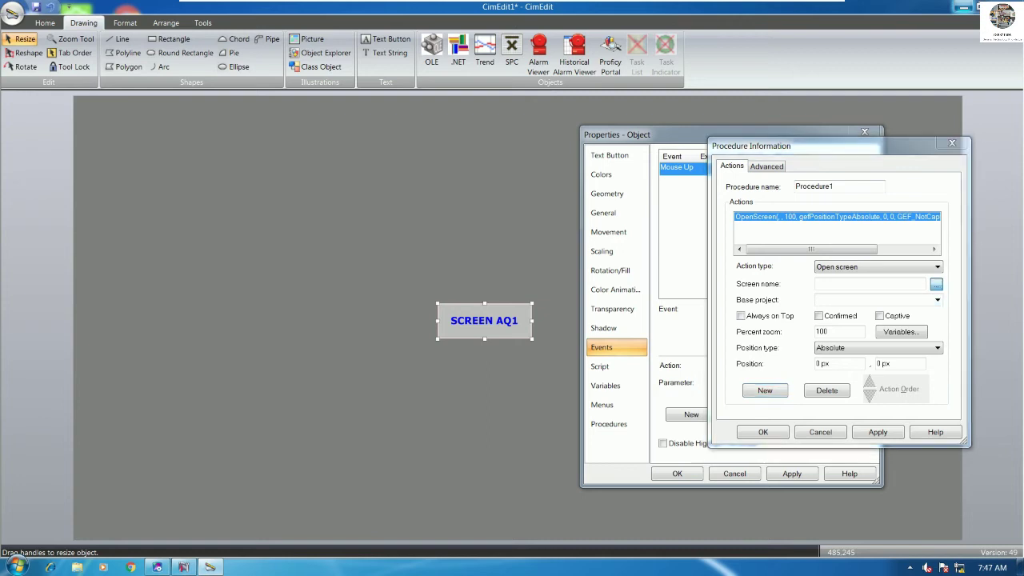
click(732, 218)
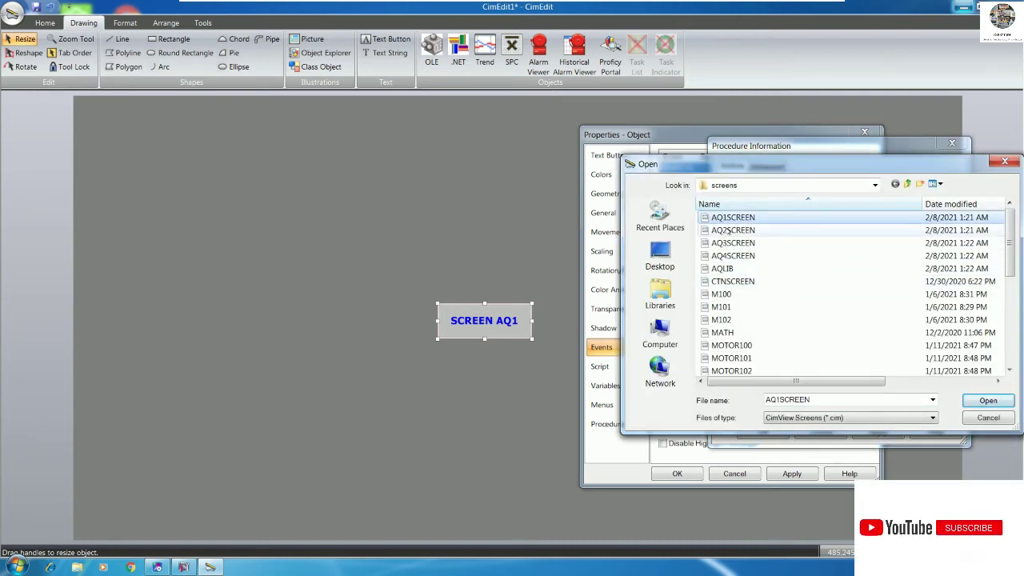
double_click(734, 219)
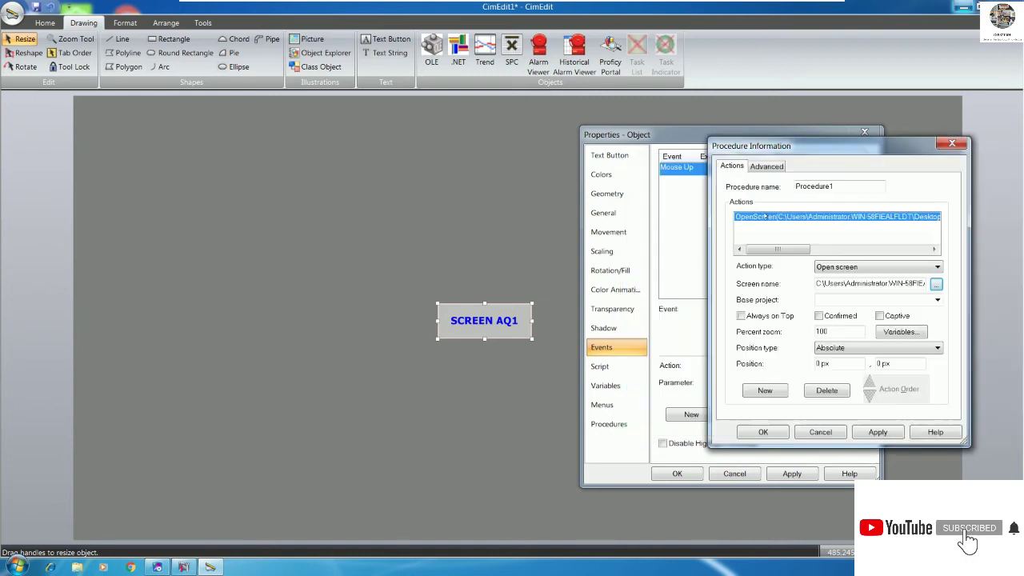
click(937, 300)
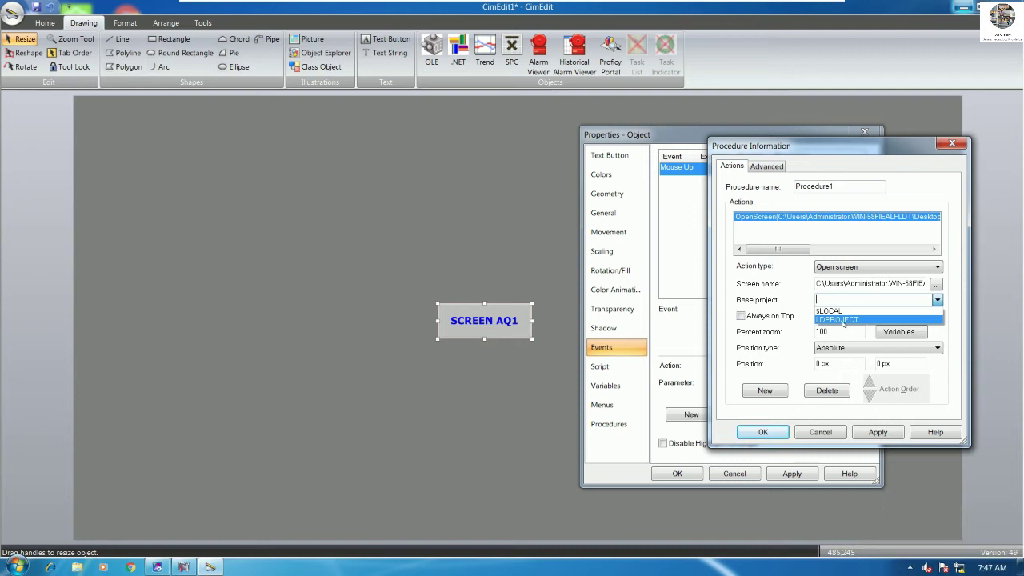
click(844, 320)
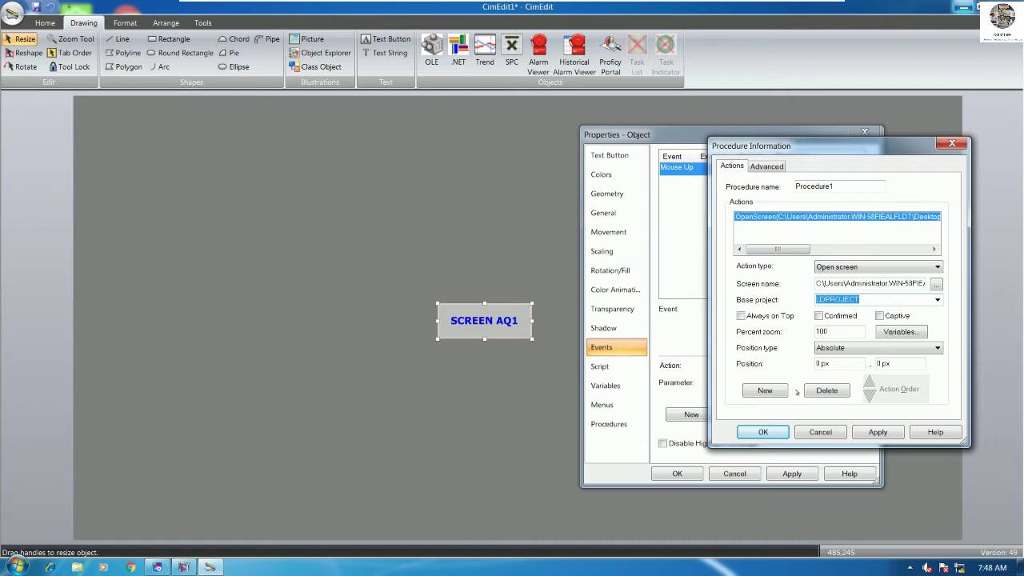
click(767, 434)
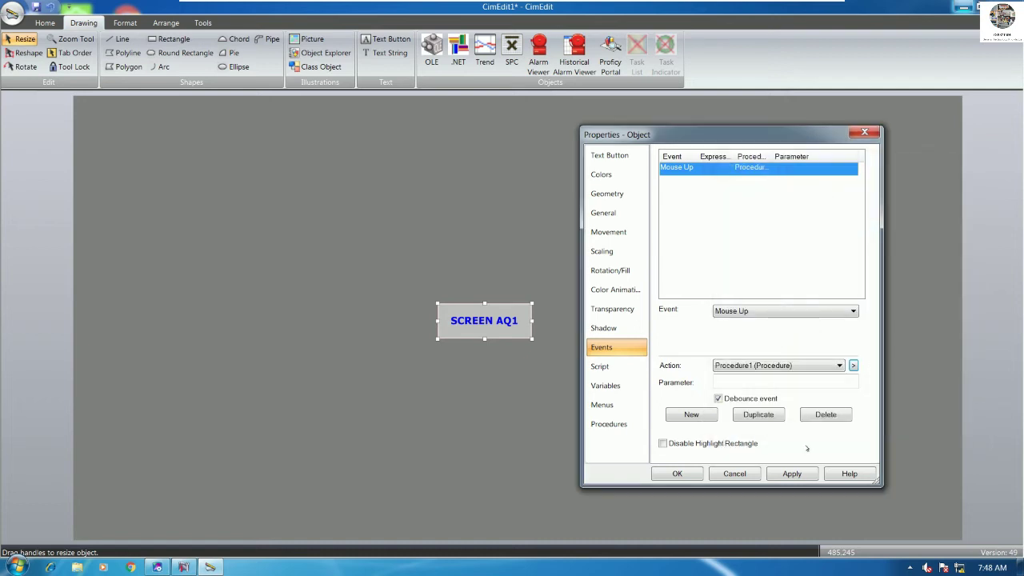
click(693, 474)
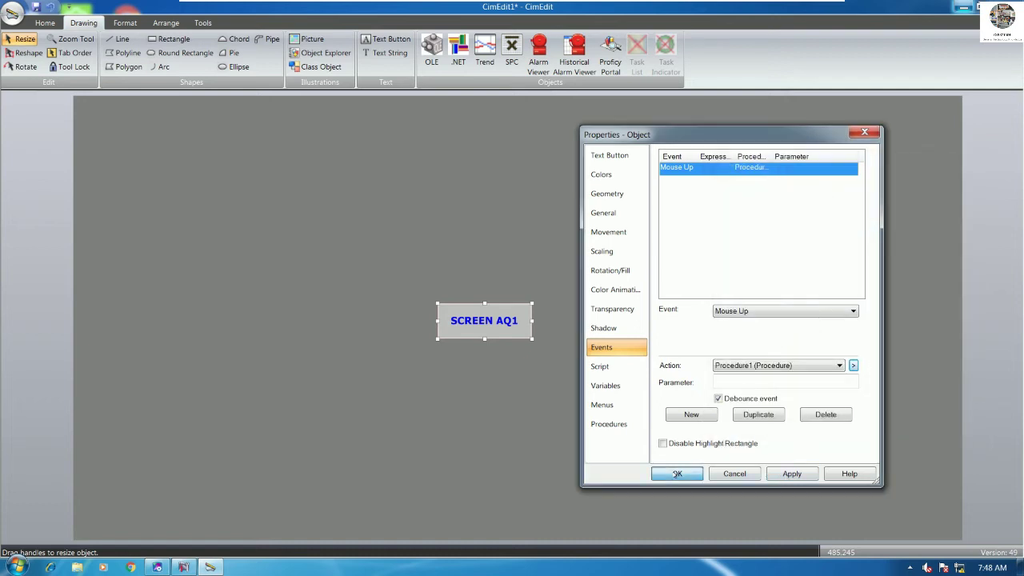
click(495, 264)
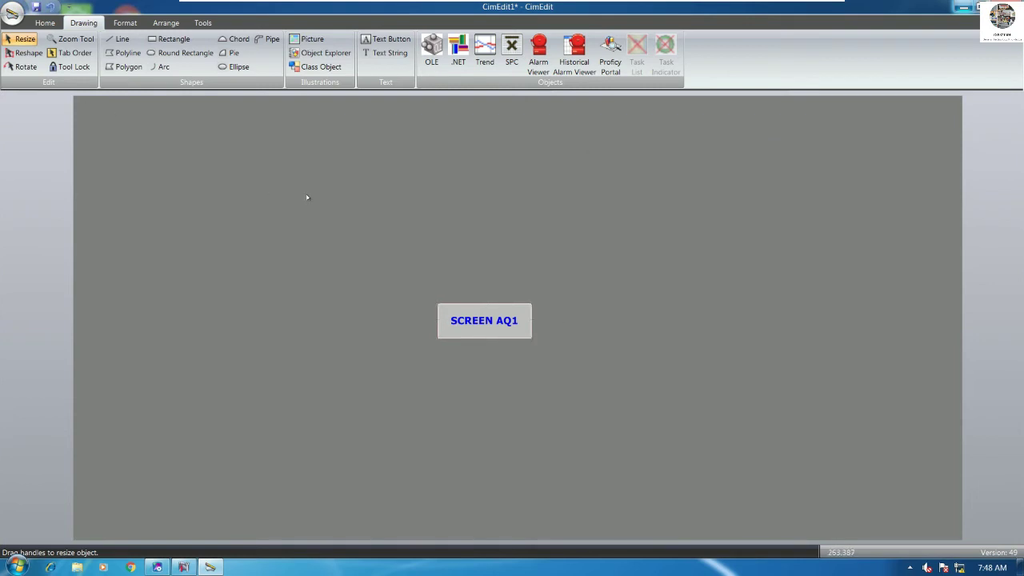
Test the main screen by opening the AQ1 faceplate with the SCREEN AQ1 button, place it beside the button, and close the test.
click(45, 22)
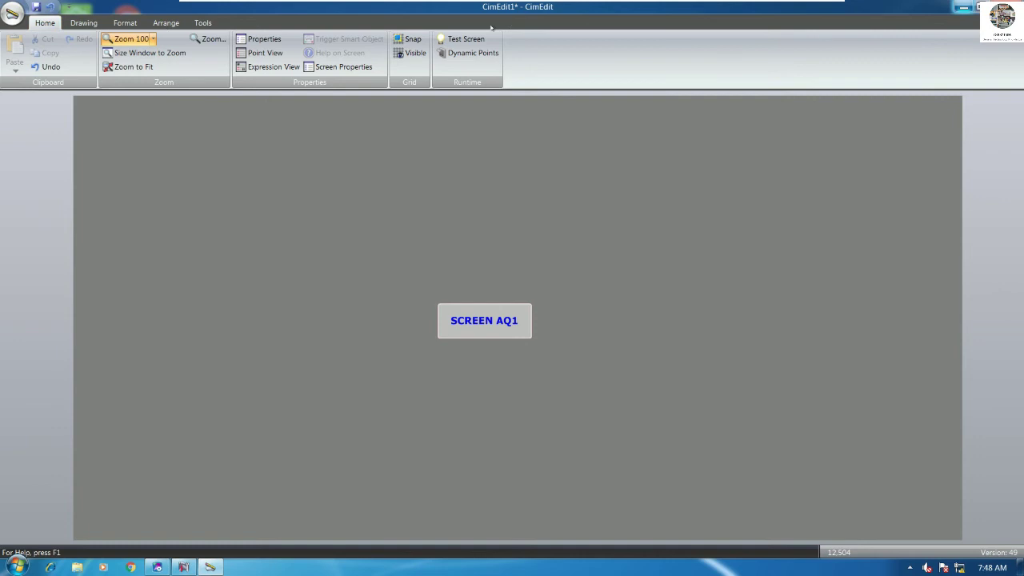
click(464, 39)
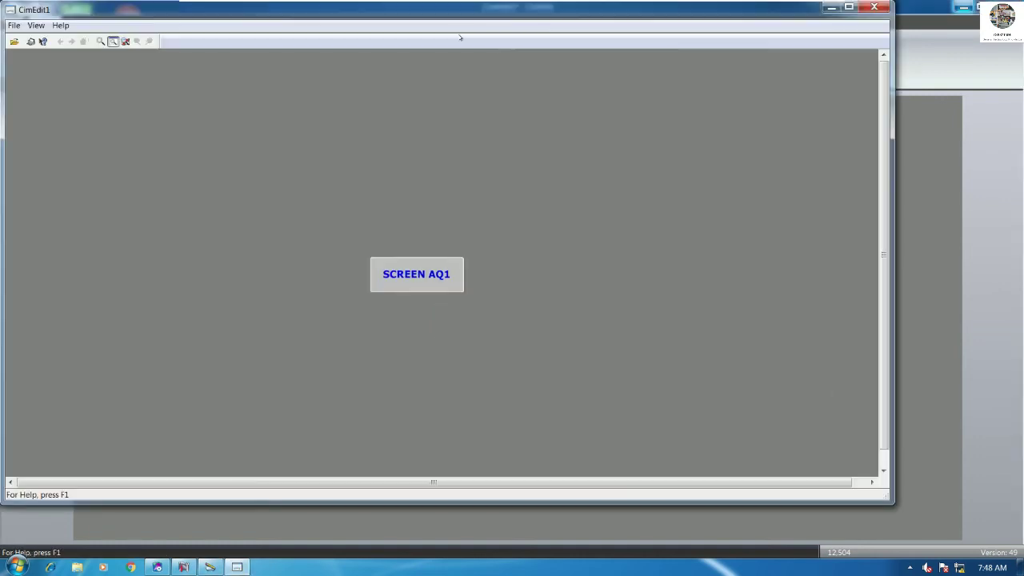
click(873, 7)
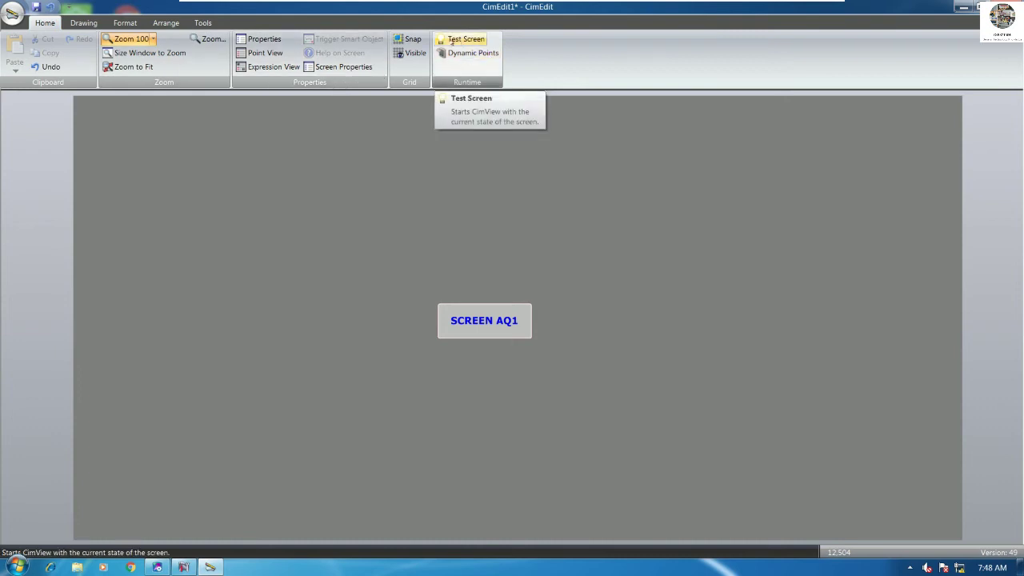
click(453, 42)
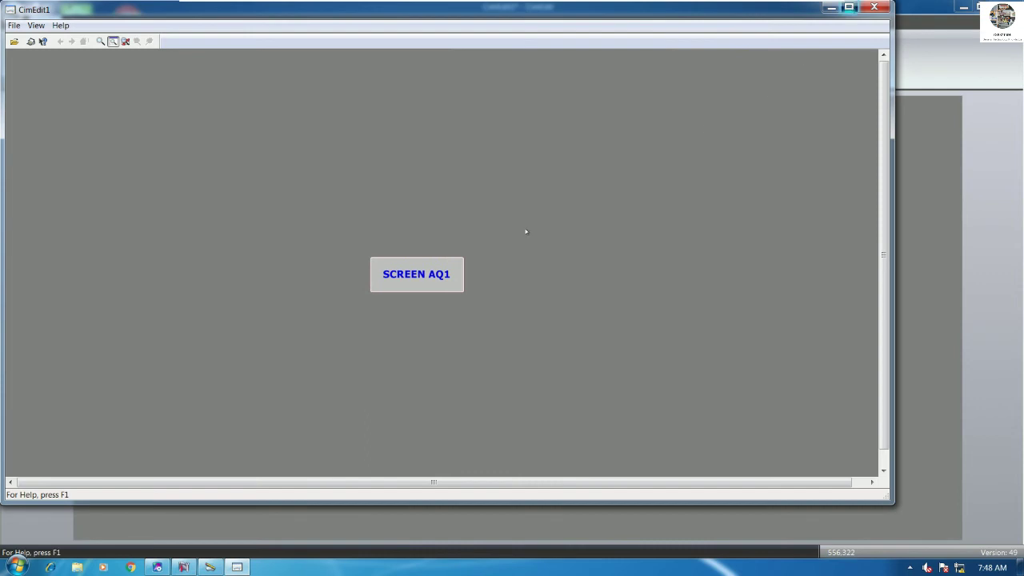
click(496, 306)
drag(99, 13, 661, 187)
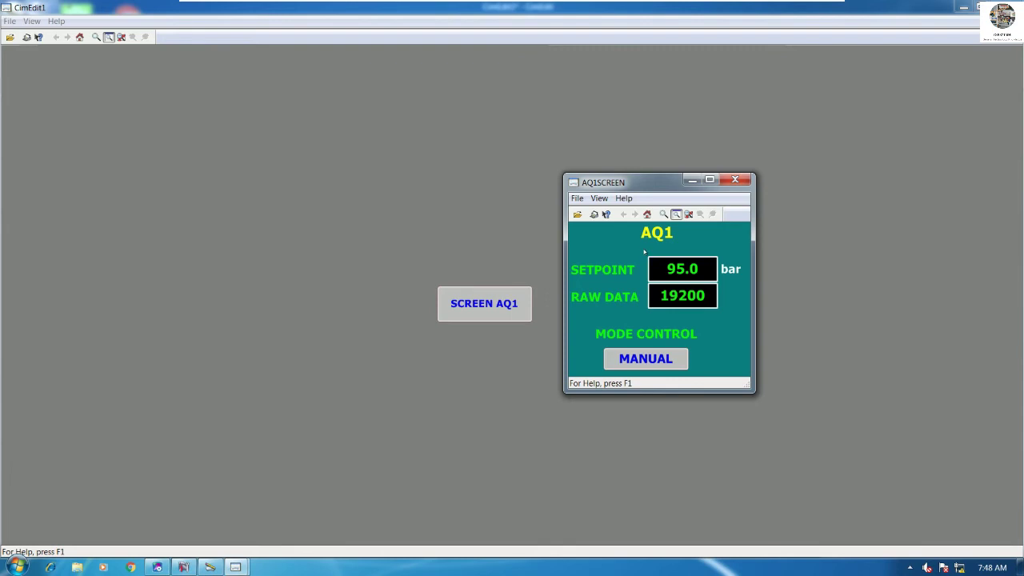
mouse_move(653, 185)
mouse_down()
mouse_move(644, 181)
mouse_move(649, 195)
mouse_up()
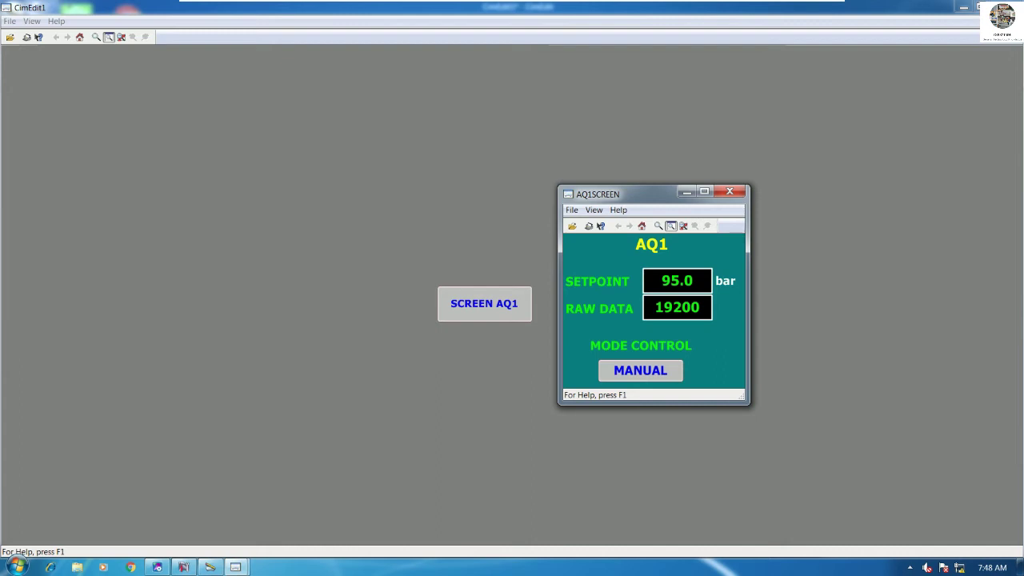
click(729, 192)
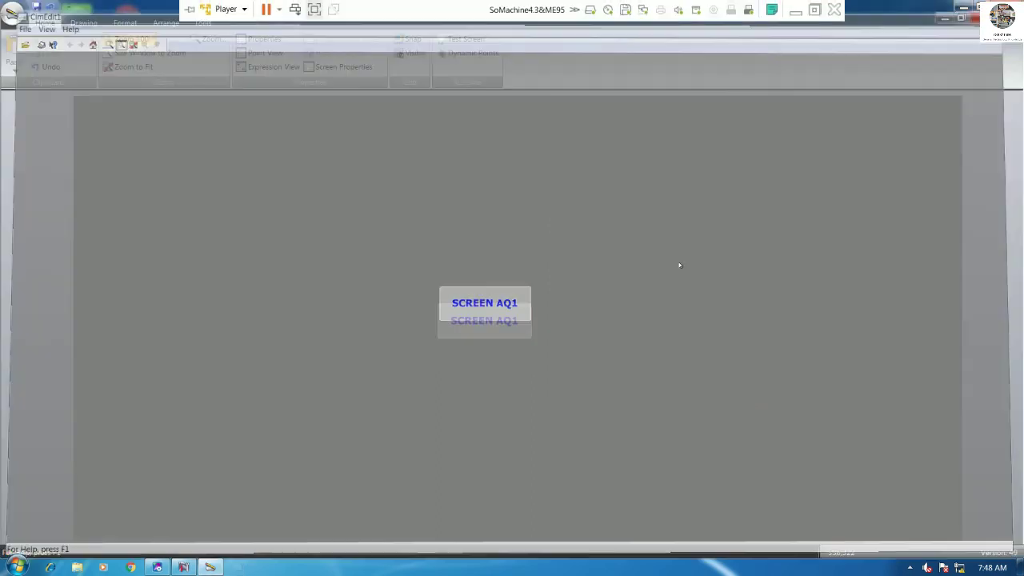
Duplicate the SCREEN AQ1 button directly below the original.
drag(483, 320, 484, 357)
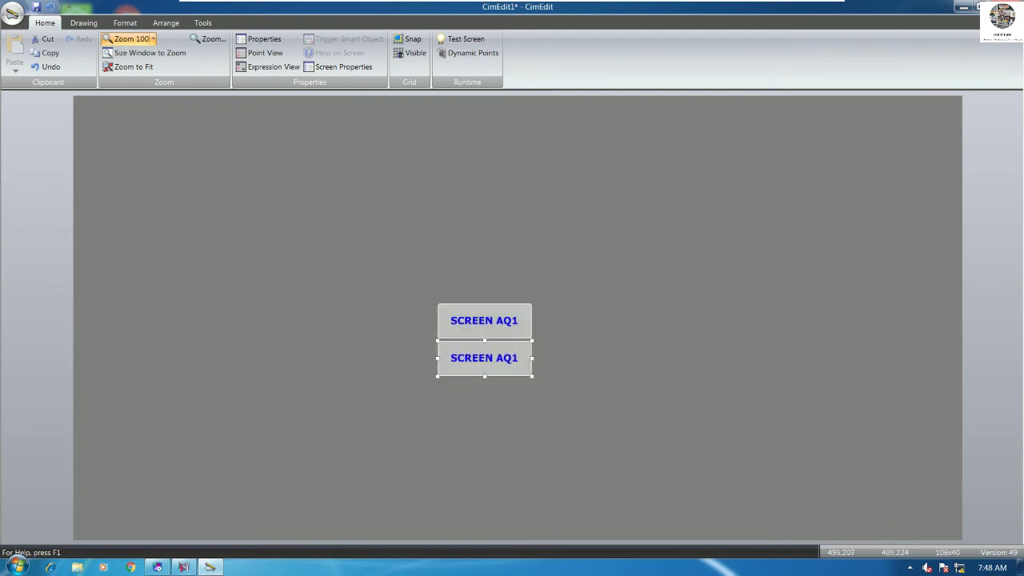
Delete the lower SCREEN AQ1 copy and duplicate the original button again, leaving a small gap between the two.
key(Delete)
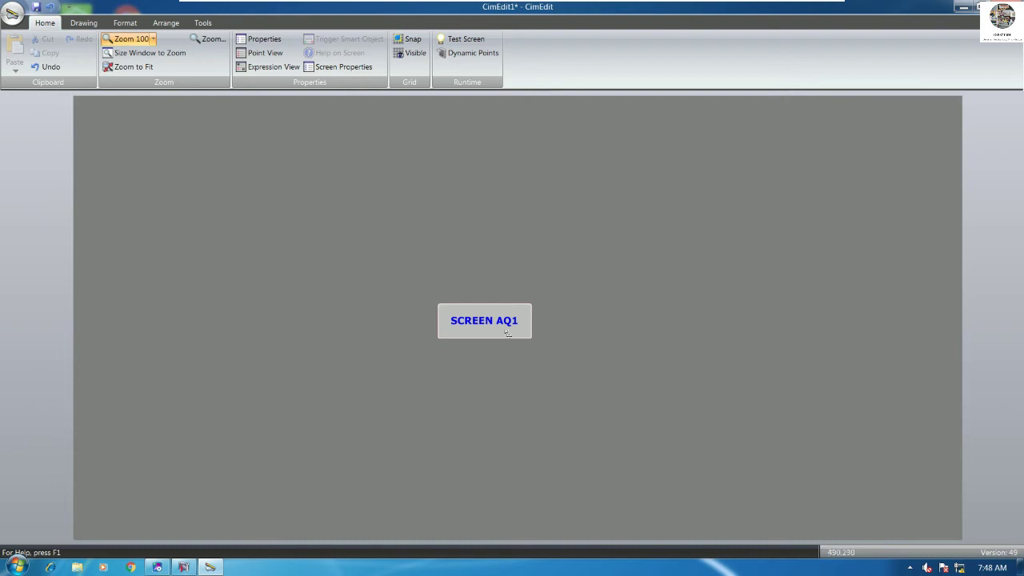
drag(484, 320, 484, 363)
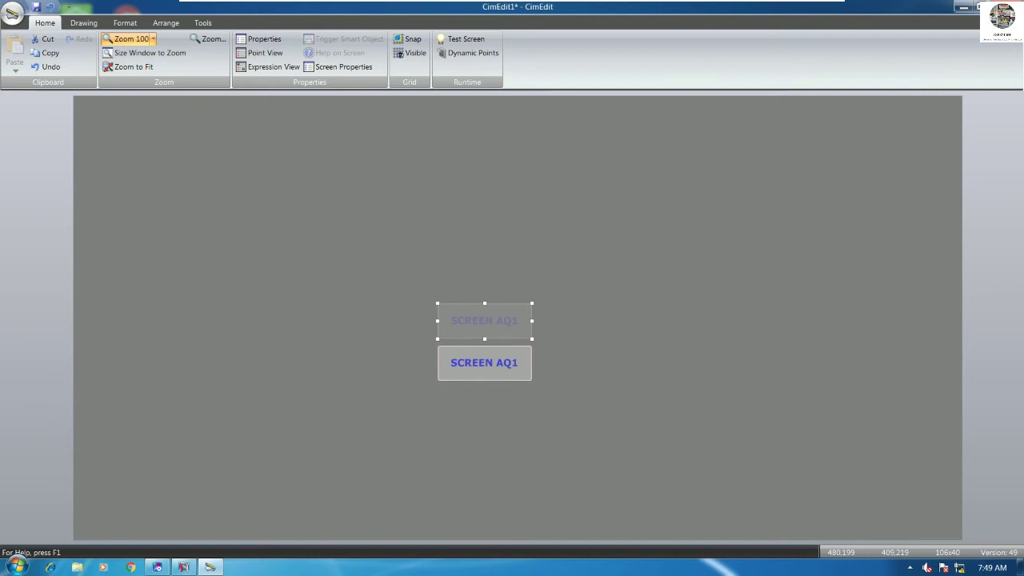
drag(484, 363, 483, 362)
click(563, 350)
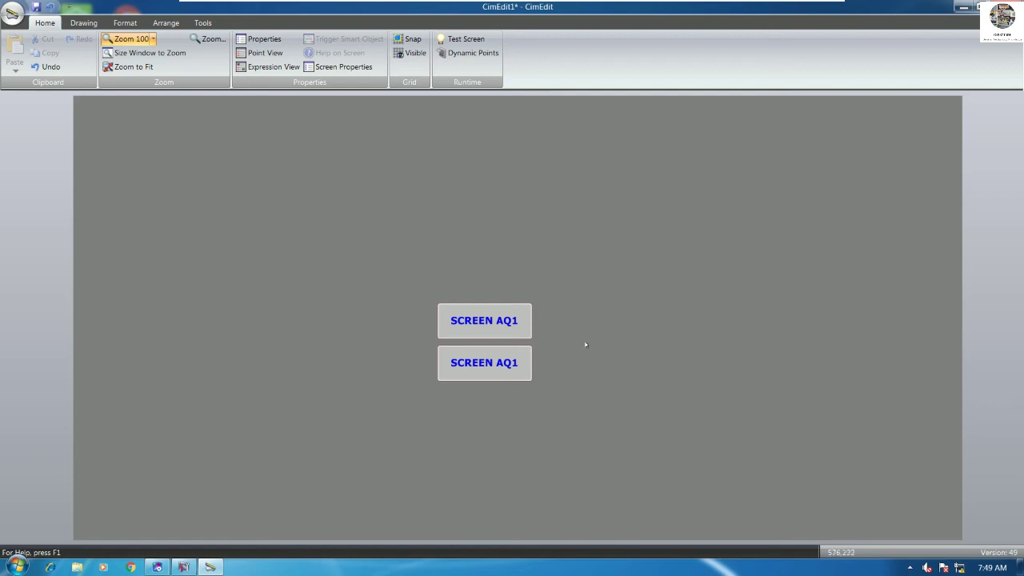
Change the text of the lower button to SCREEN AQ2.
click(518, 372)
double_click(518, 372)
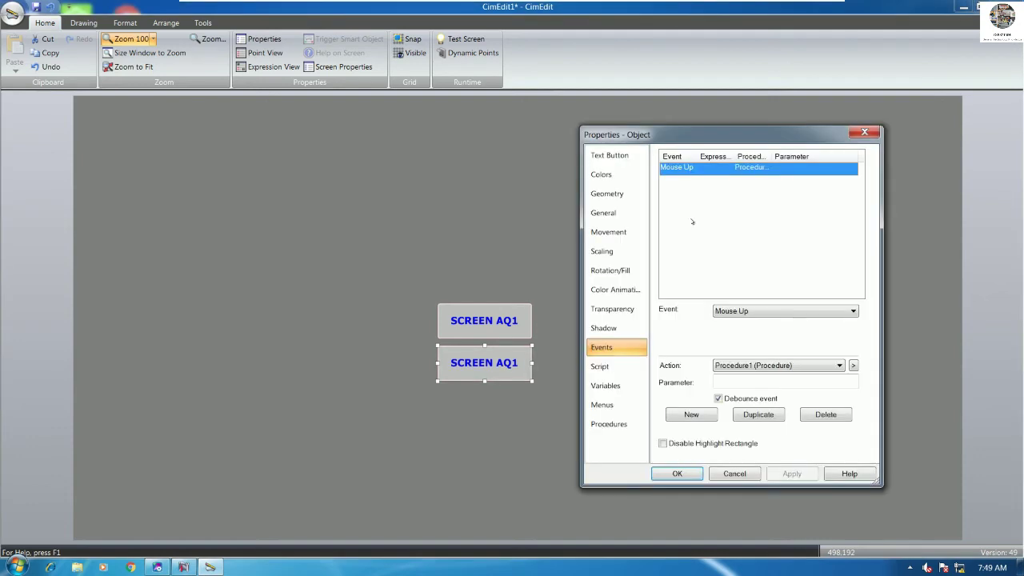
click(616, 156)
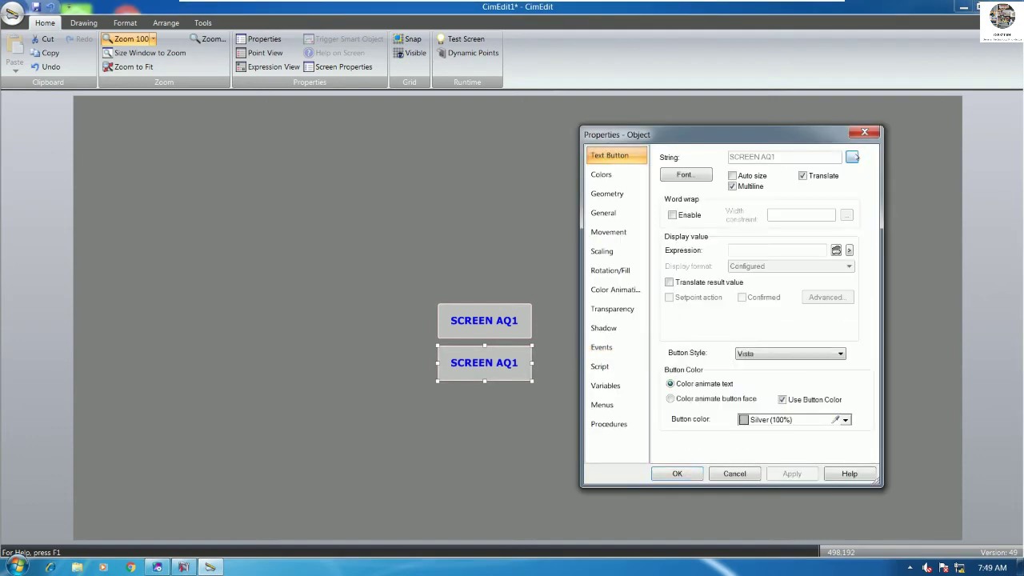
click(852, 156)
key(BackSpace)
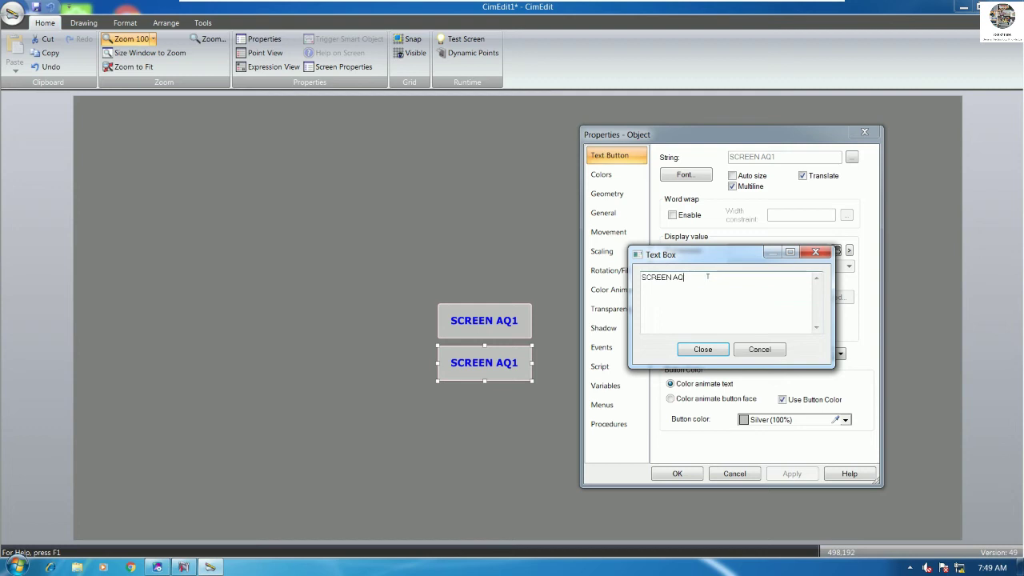
text(2)
click(702, 349)
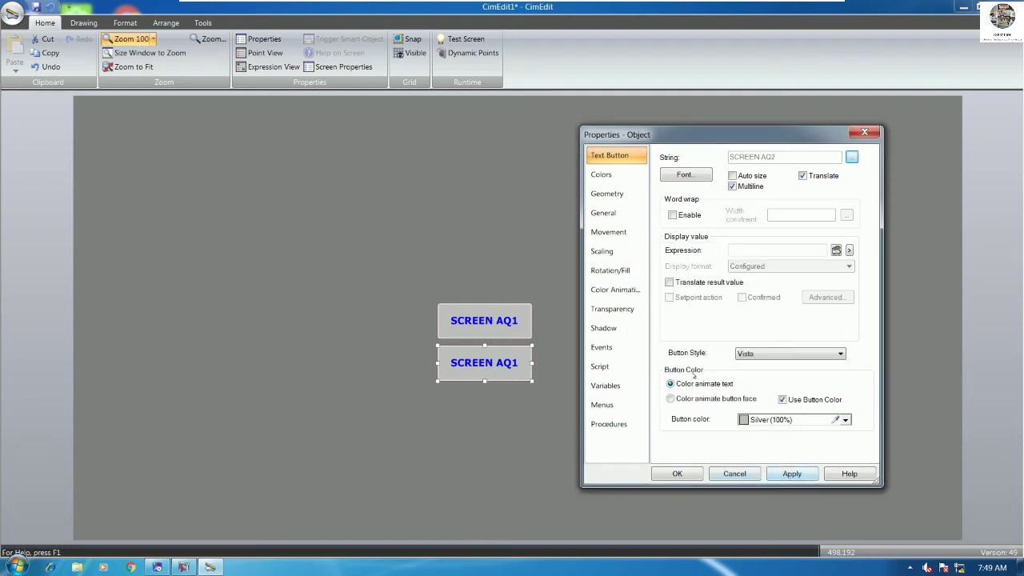
Edit the lower button's Procedure1 so its Open screen action uses AQ2SCREEN, and confirm the procedure and button properties.
click(621, 346)
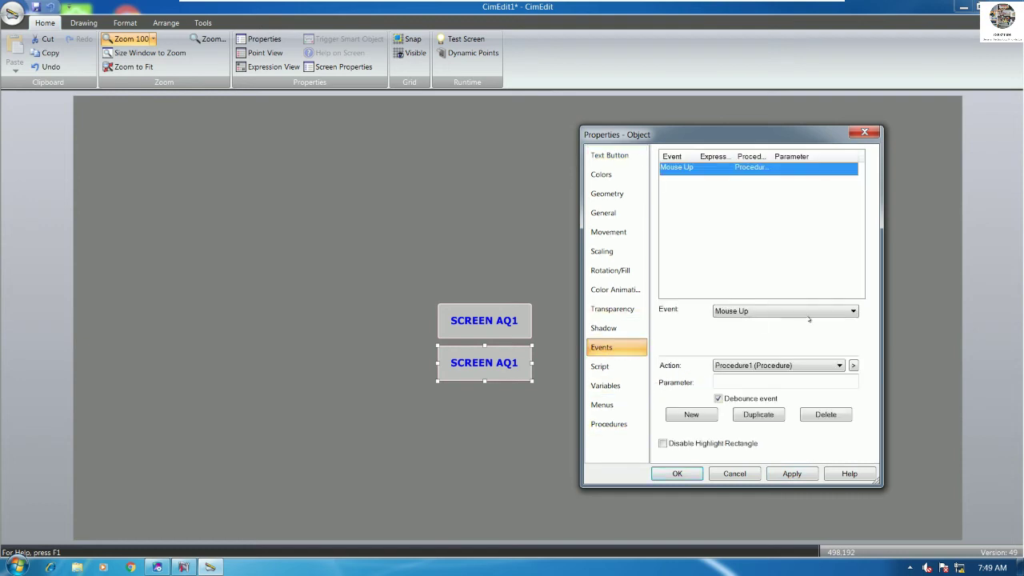
click(616, 430)
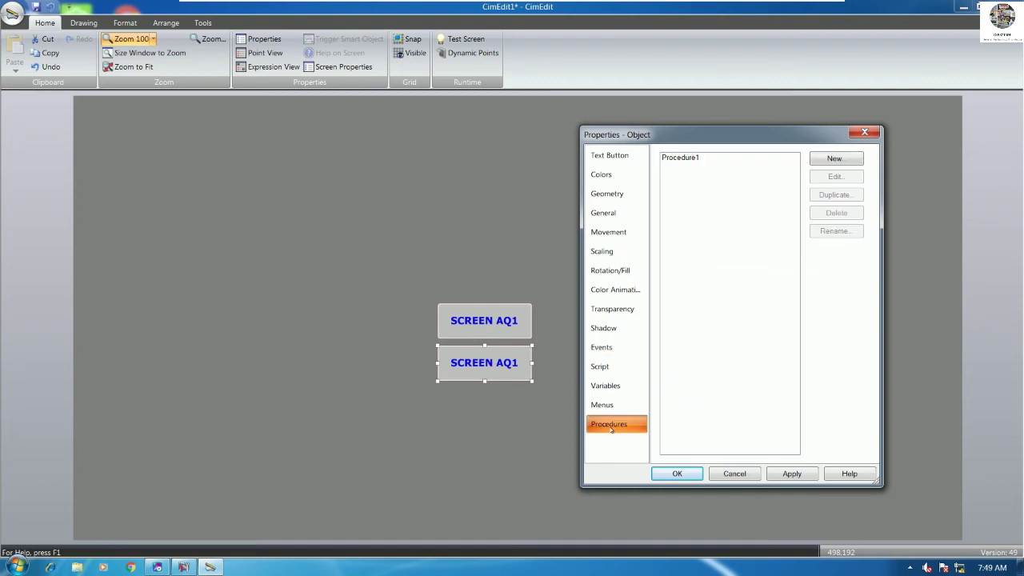
click(688, 158)
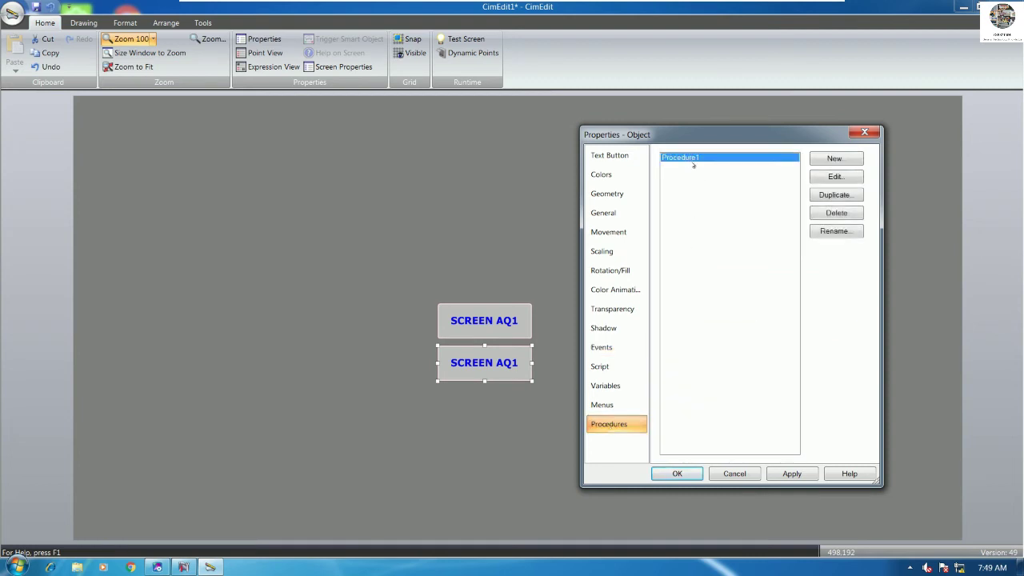
click(833, 177)
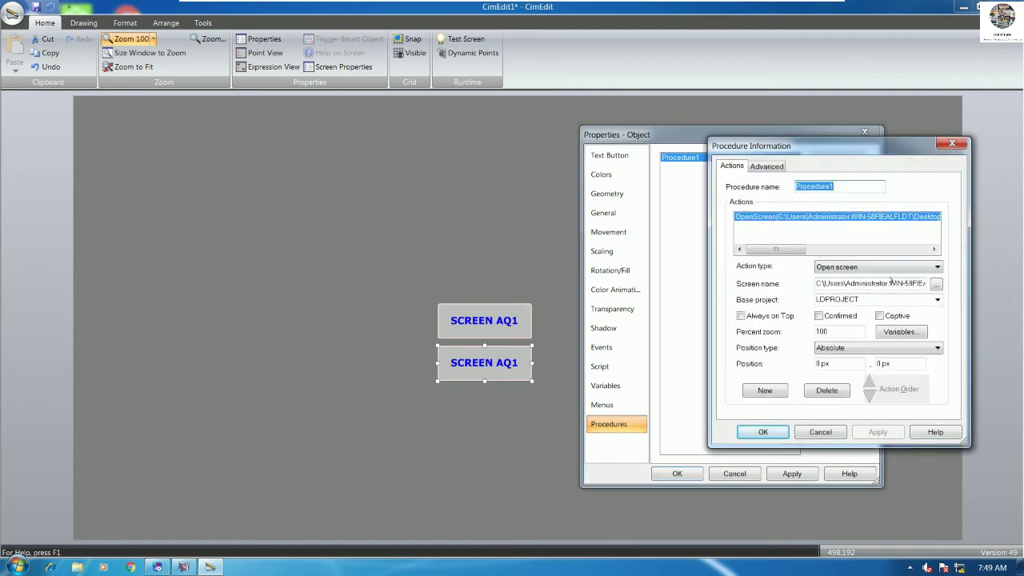
click(936, 284)
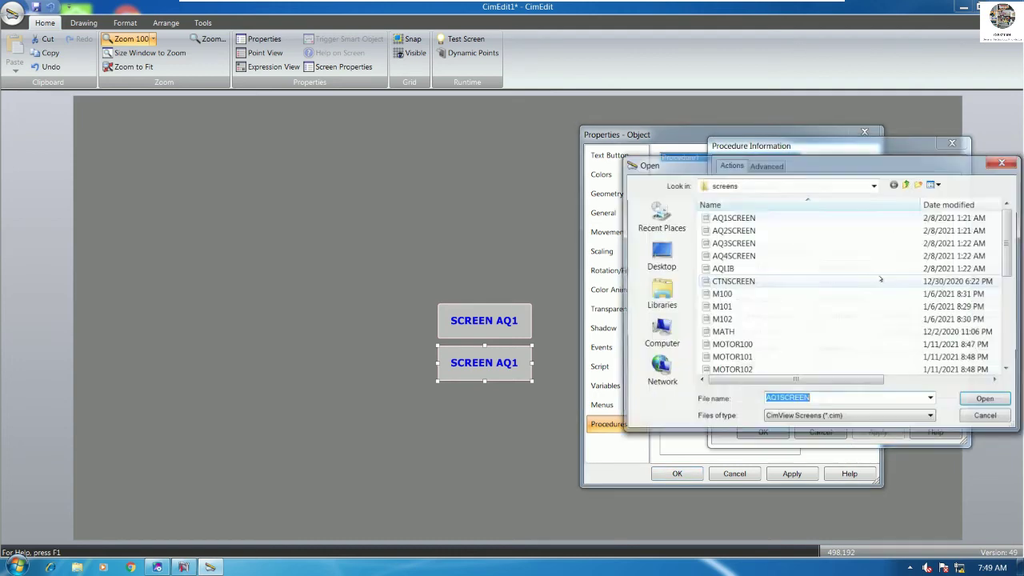
click(742, 230)
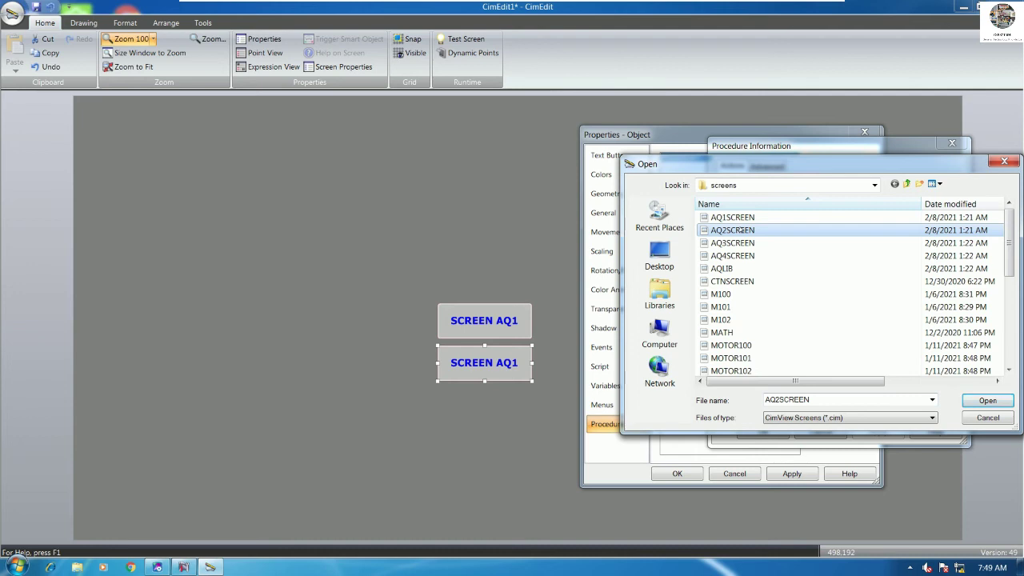
double_click(742, 231)
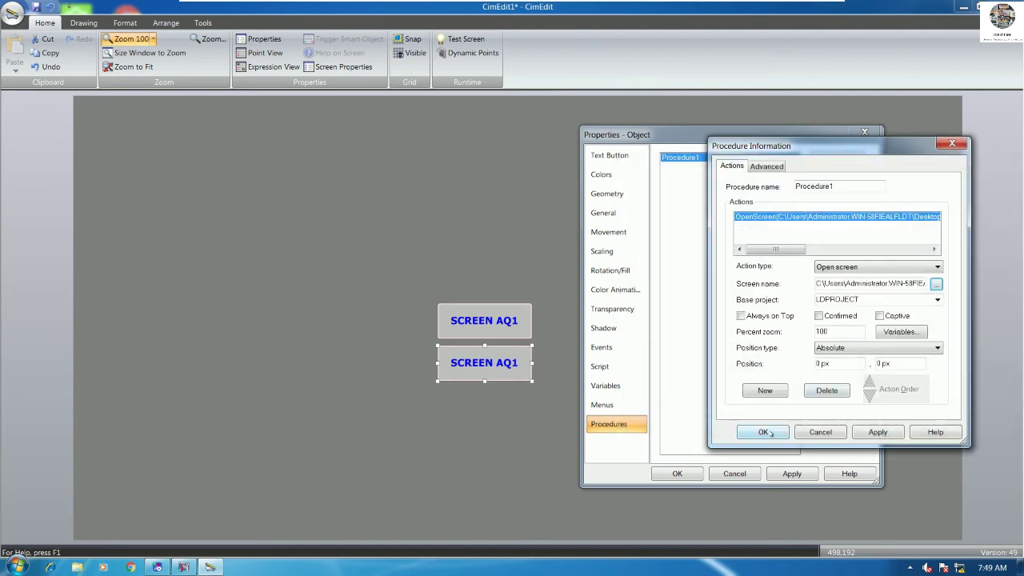
click(769, 433)
click(685, 474)
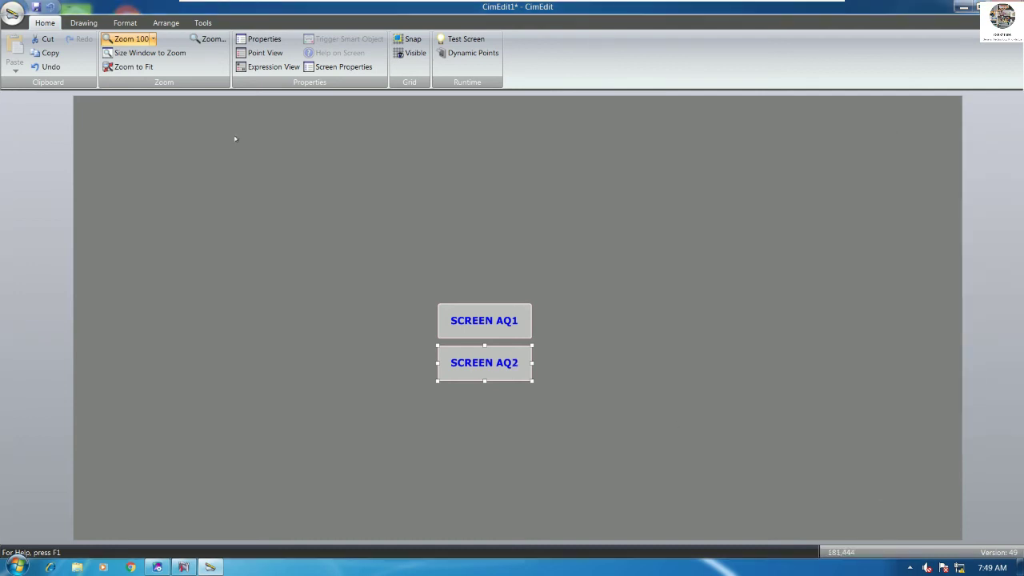
Test the main screen by opening the AQ1 and AQ2 faceplates with their buttons, minimize the main window, and place the faceplates side by side.
click(461, 40)
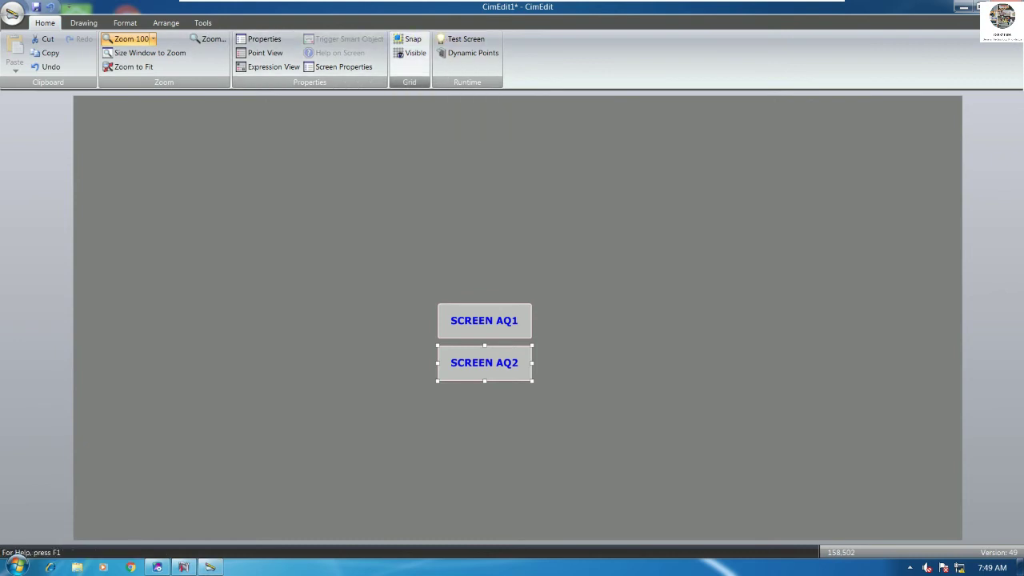
click(849, 7)
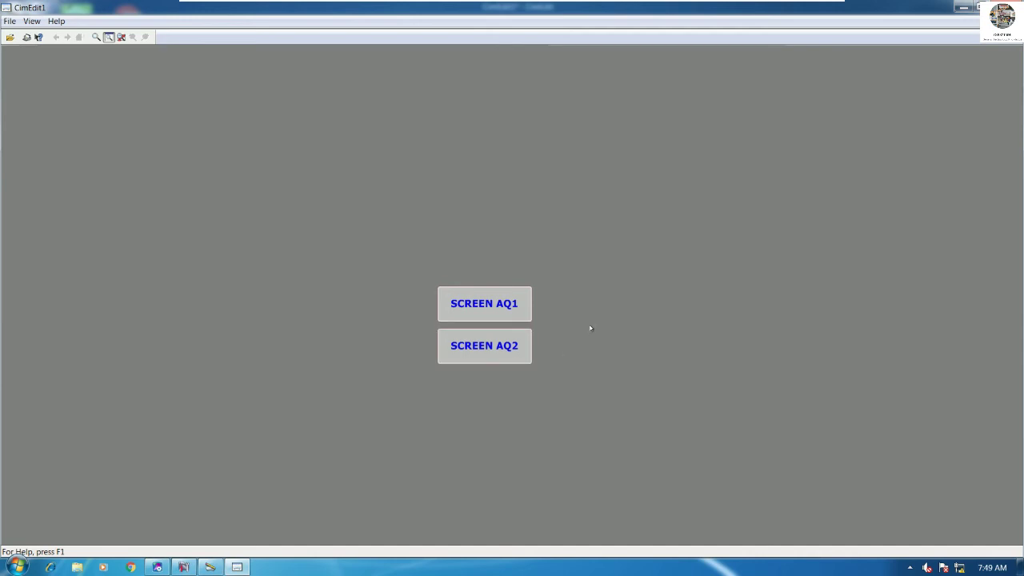
click(480, 307)
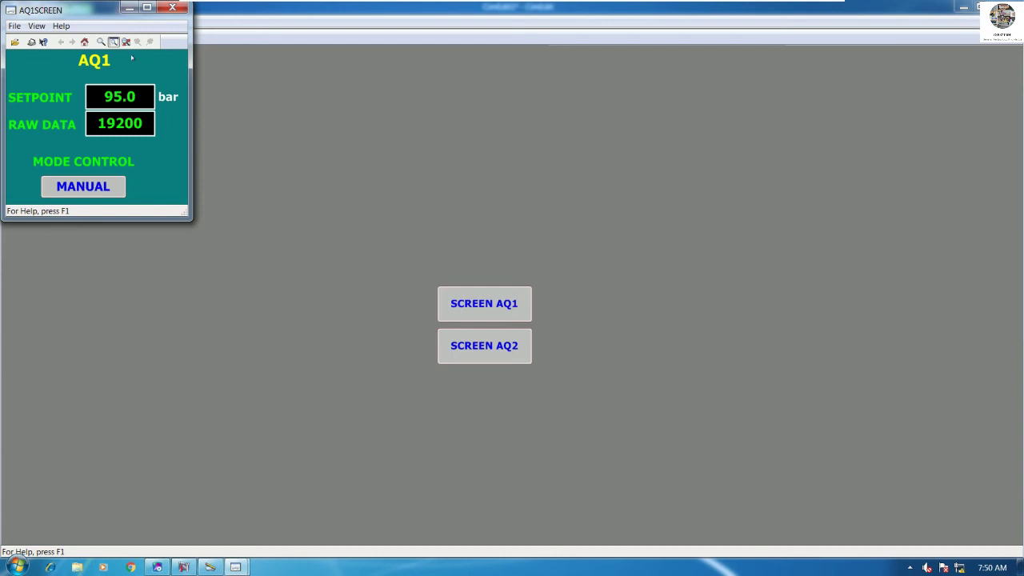
drag(91, 14, 148, 233)
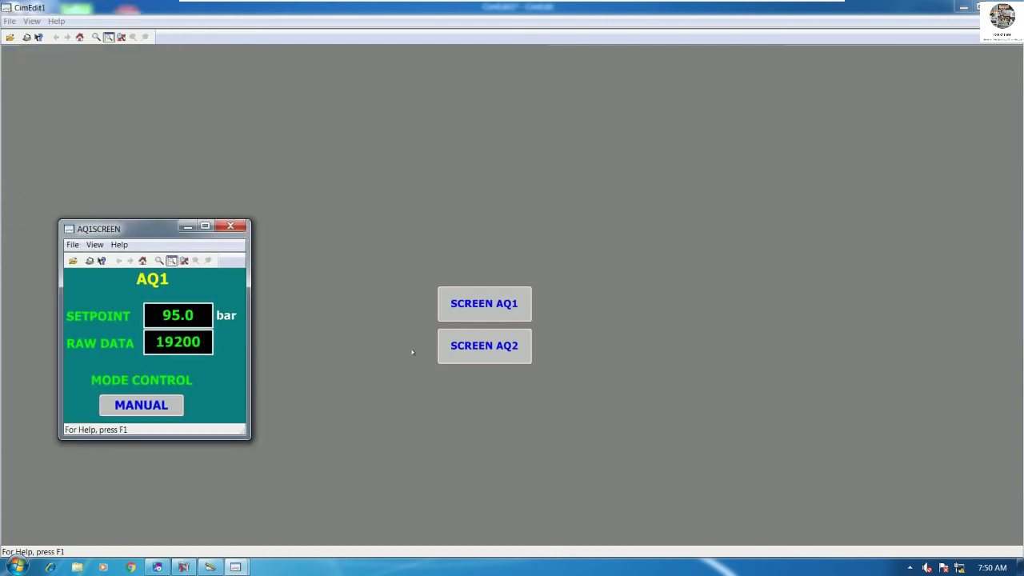
click(497, 350)
drag(64, 10, 672, 138)
click(964, 8)
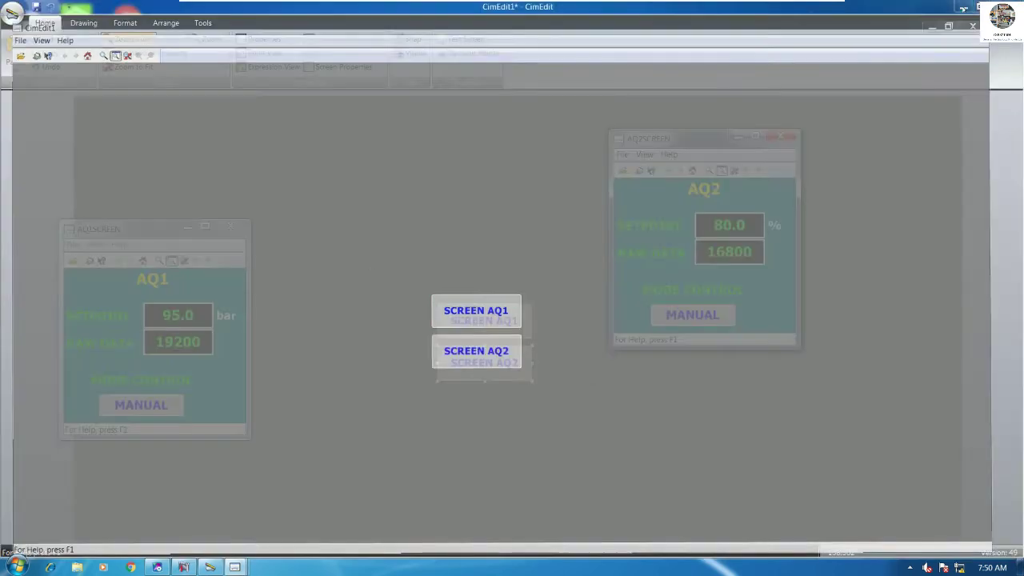
drag(716, 145, 369, 235)
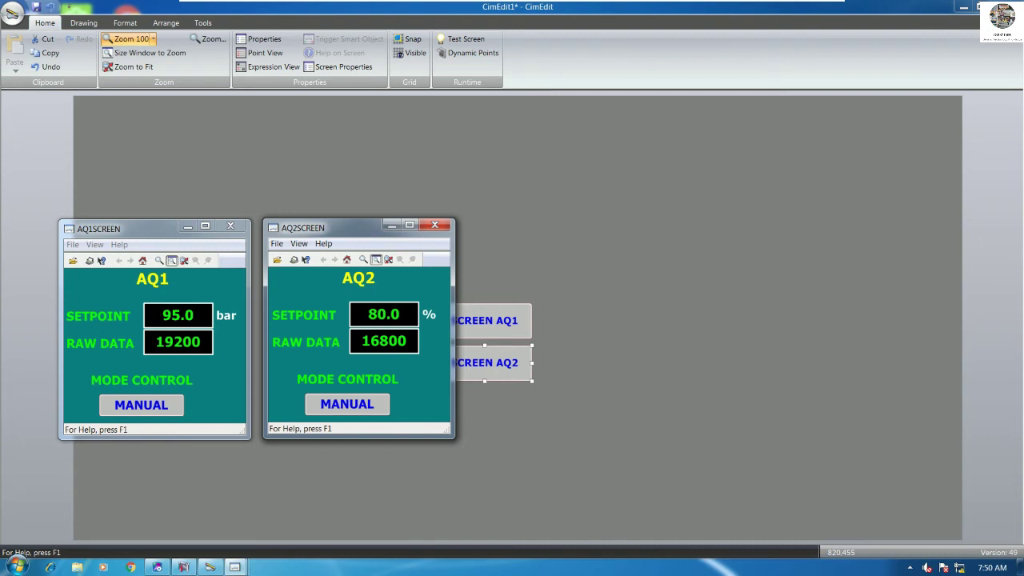
Set the AQ1 setpoint to 50 and the AQ2 setpoint to 98 in the faceplates, and close both faceplates.
click(178, 315)
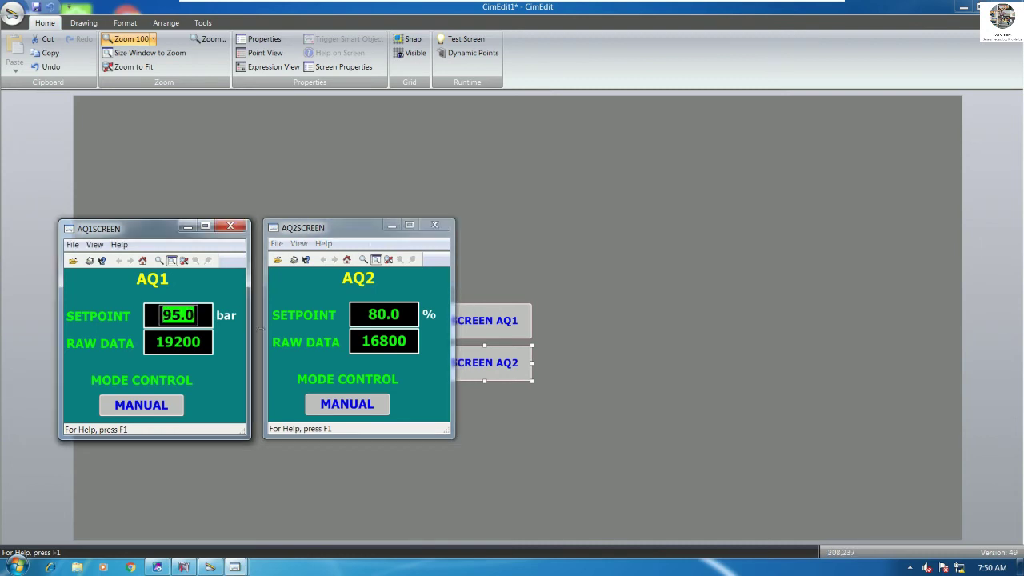
text(50)
key(Return)
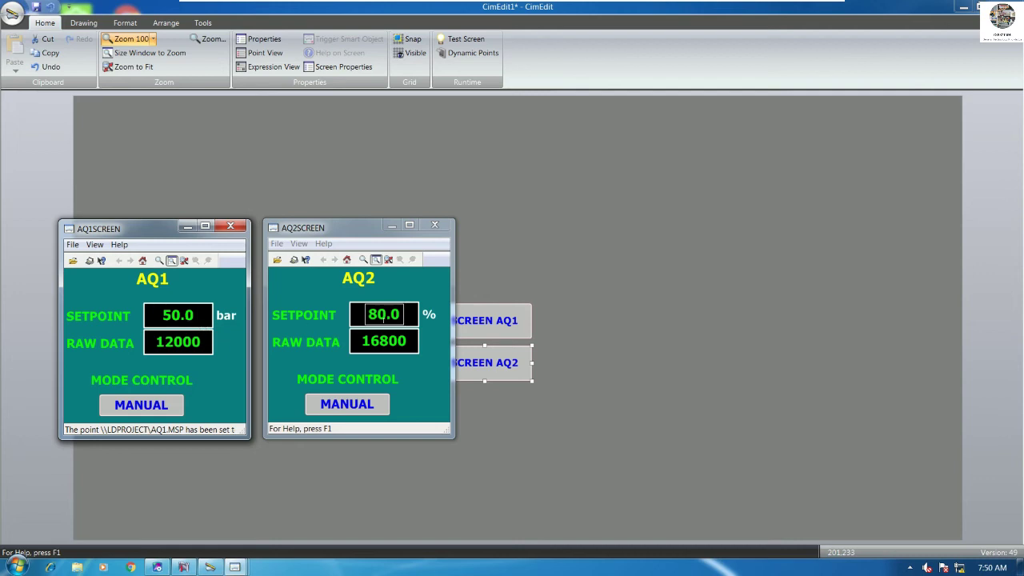
click(385, 316)
click(384, 314)
text(98)
key(Return)
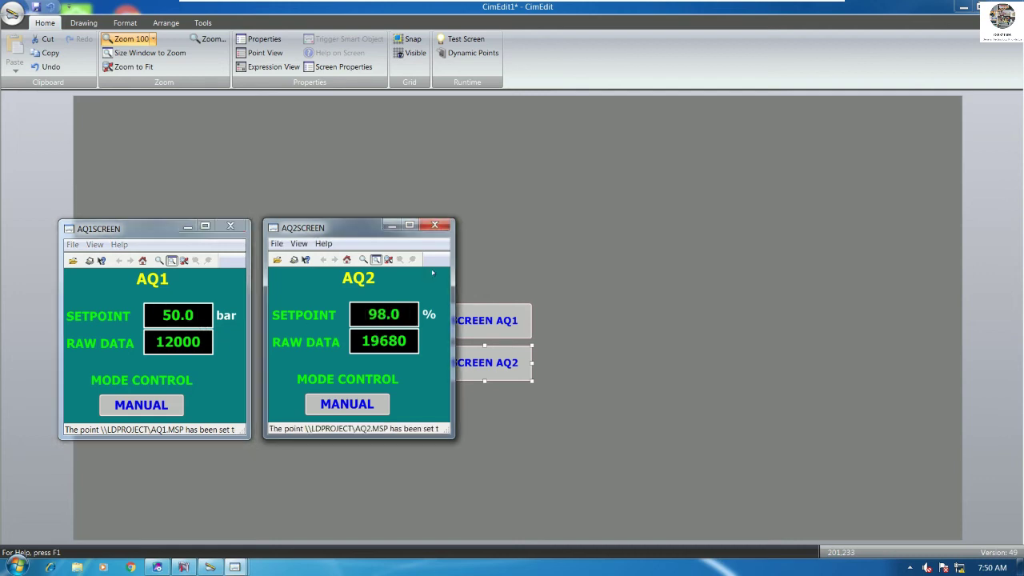
click(434, 226)
click(230, 226)
Duplicate the SCREEN AQ2 button below itself with the same gap and change the copy's text to SCREEN AQ3.
click(515, 328)
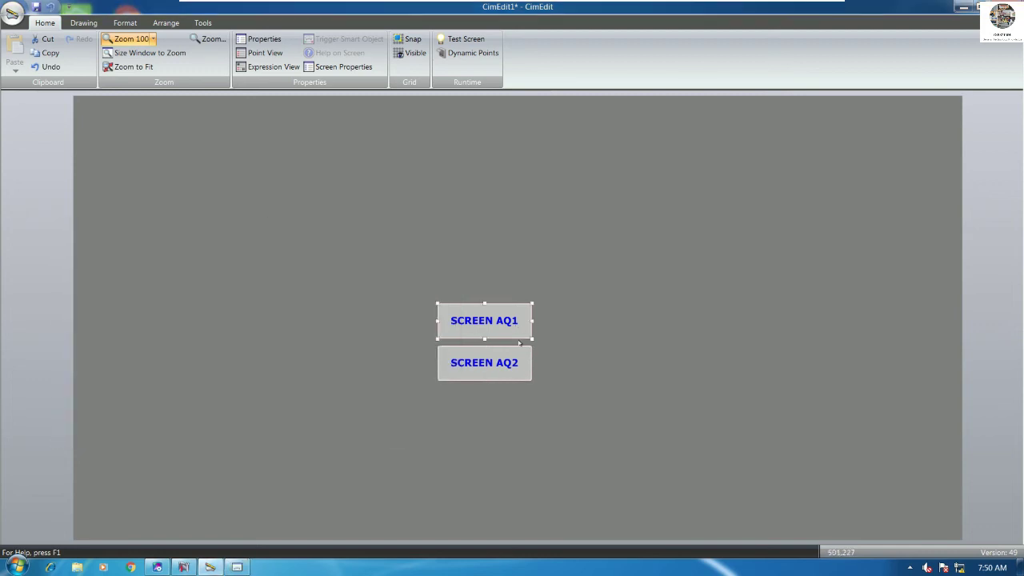
click(584, 364)
drag(502, 368, 507, 410)
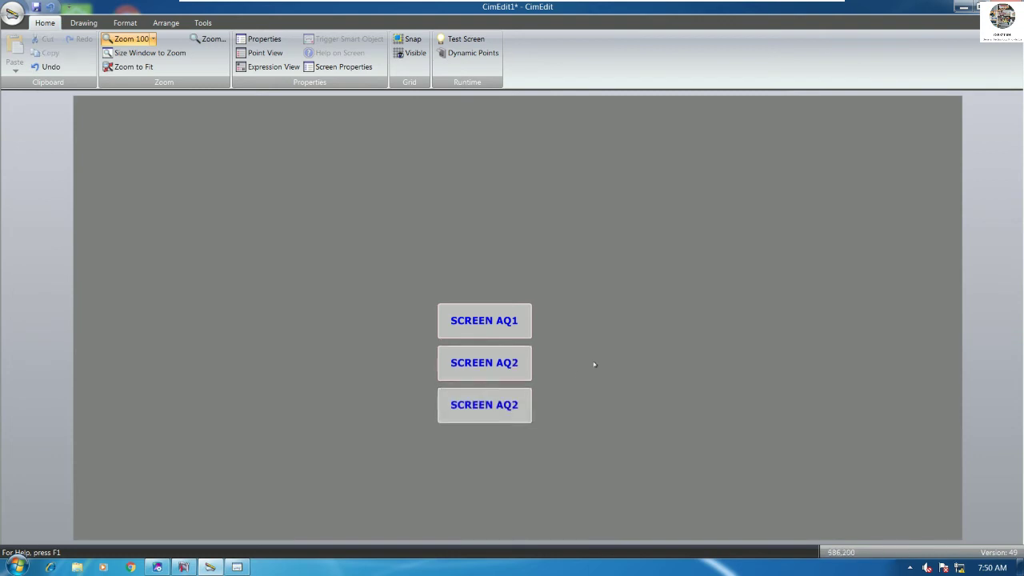
double_click(508, 408)
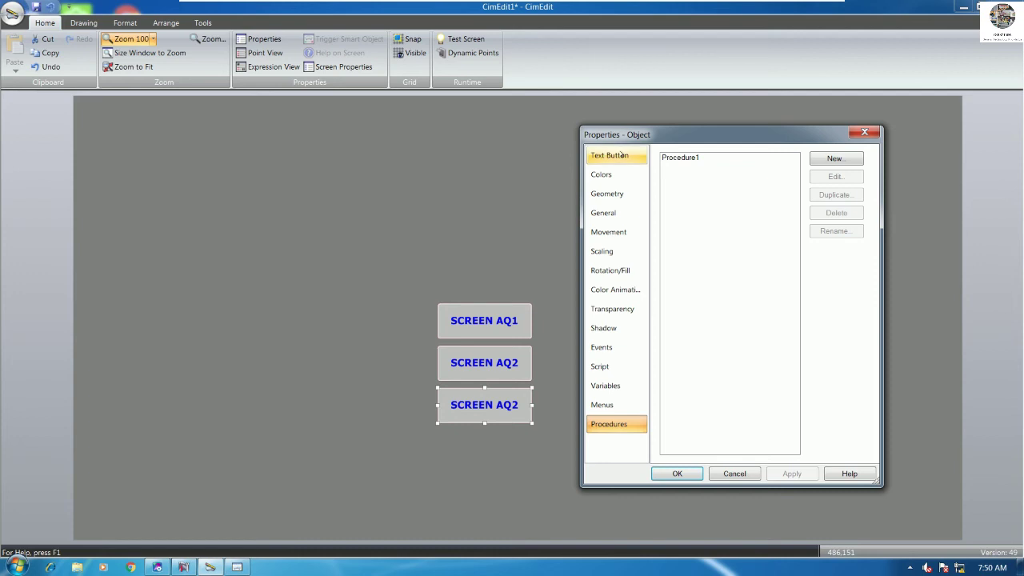
click(851, 157)
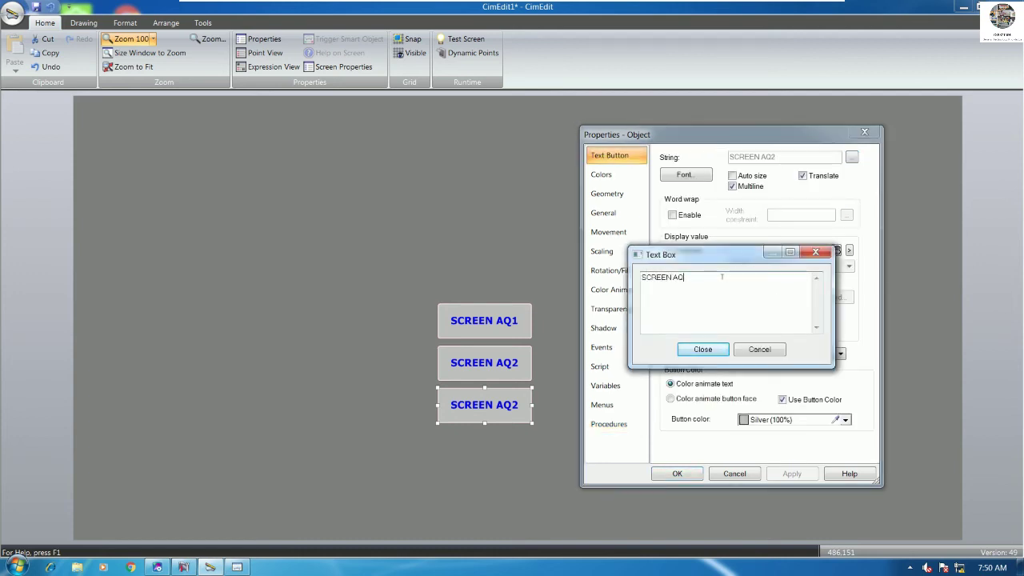
click(702, 348)
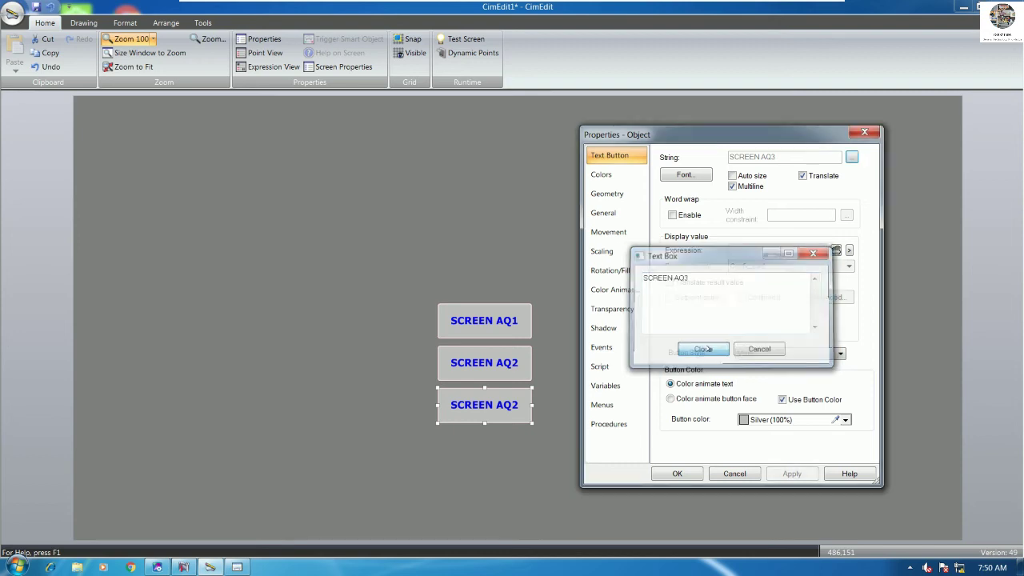
Edit the third button's Procedure1 to open AQ3SCREEN, and confirm the procedure and button properties.
click(621, 426)
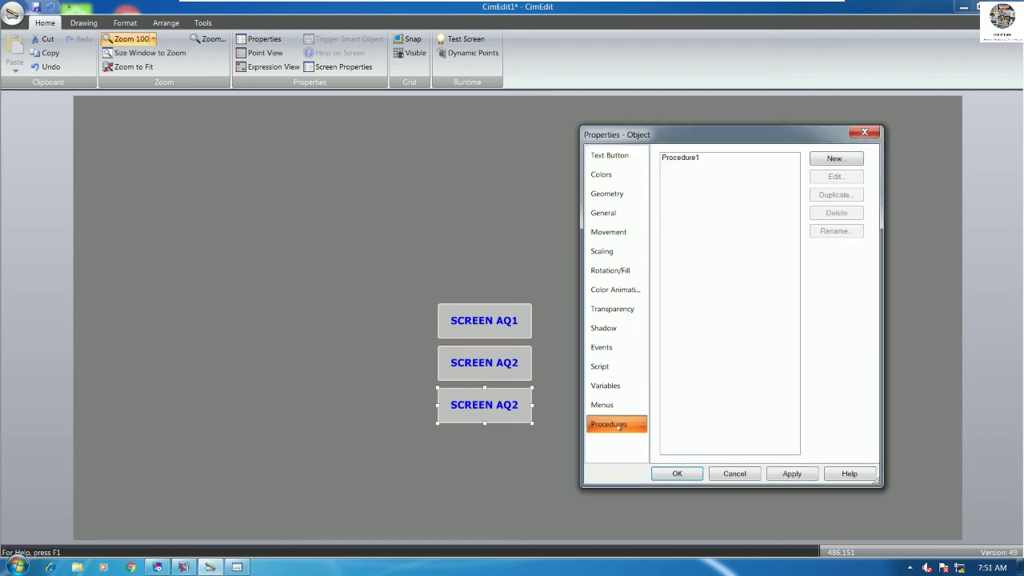
click(710, 162)
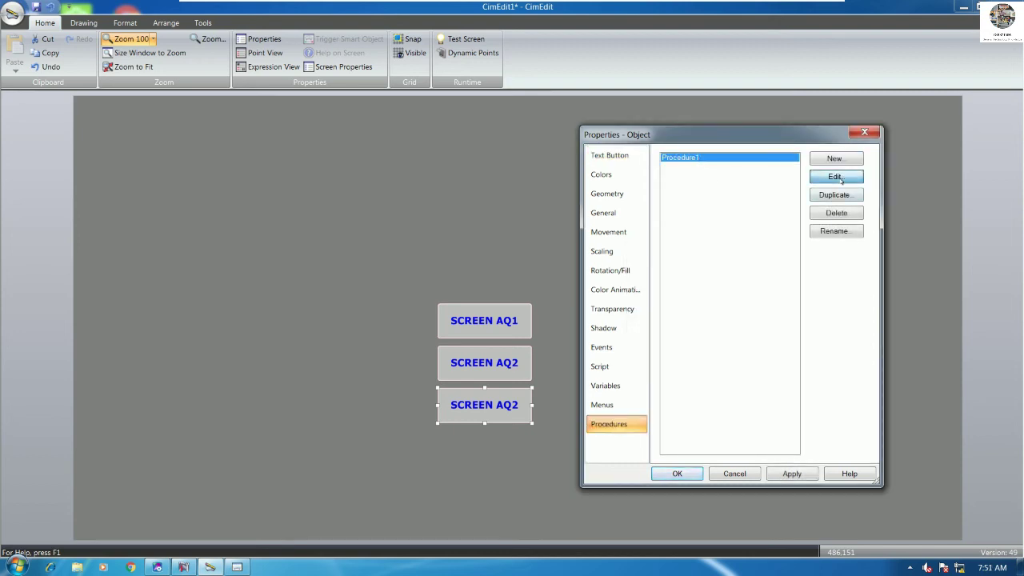
click(835, 176)
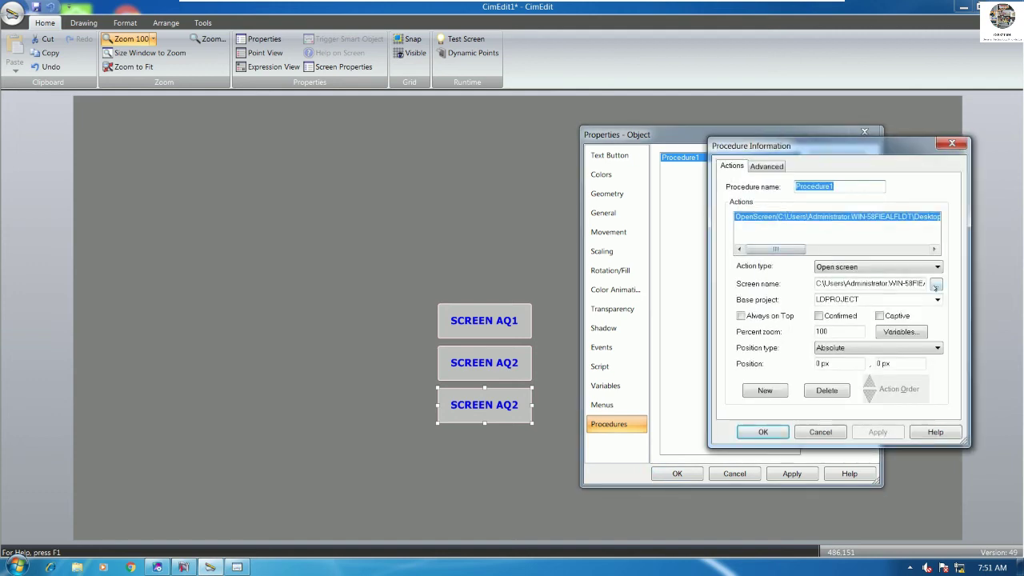
click(935, 285)
click(742, 243)
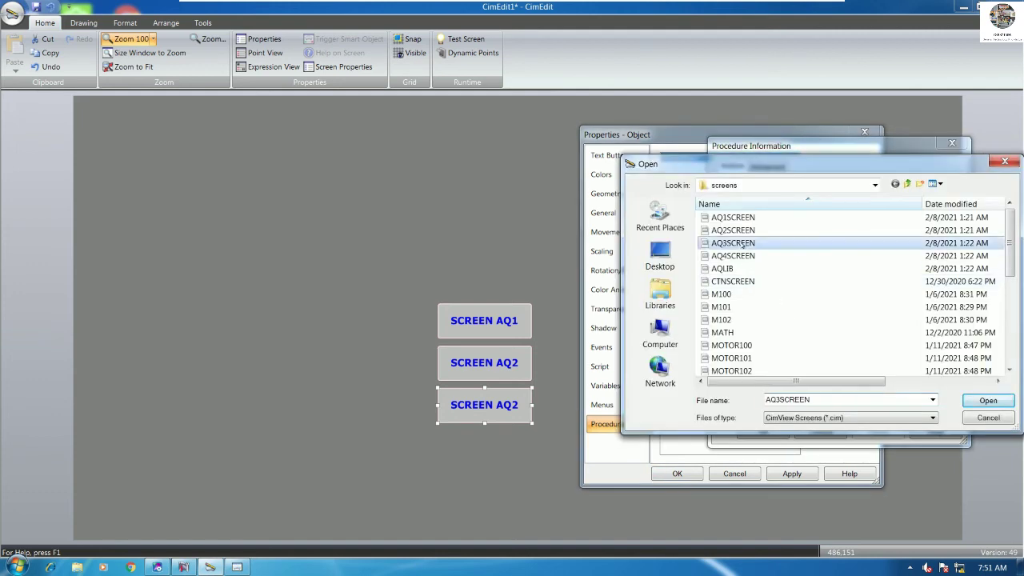
click(987, 400)
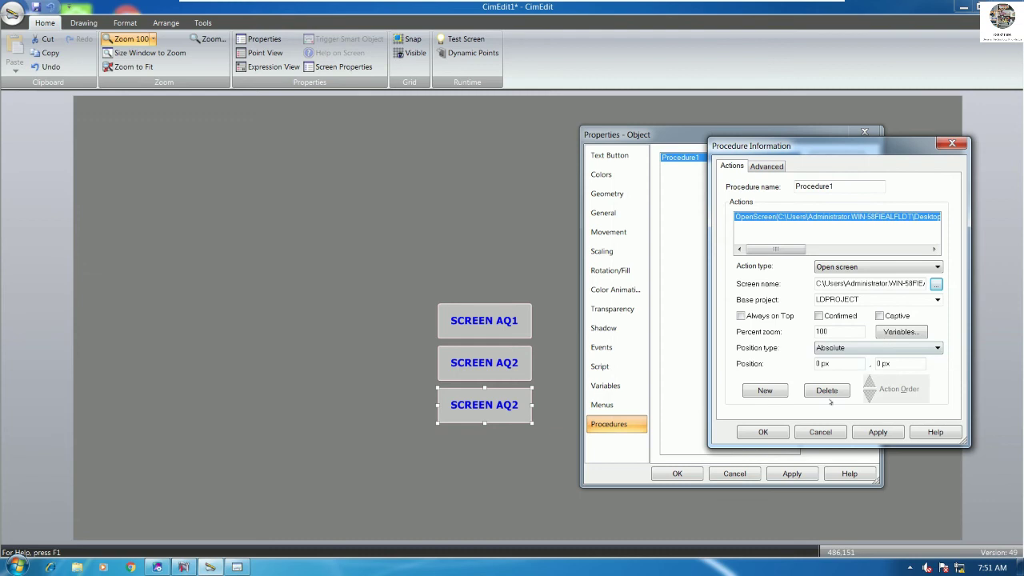
click(763, 432)
click(679, 473)
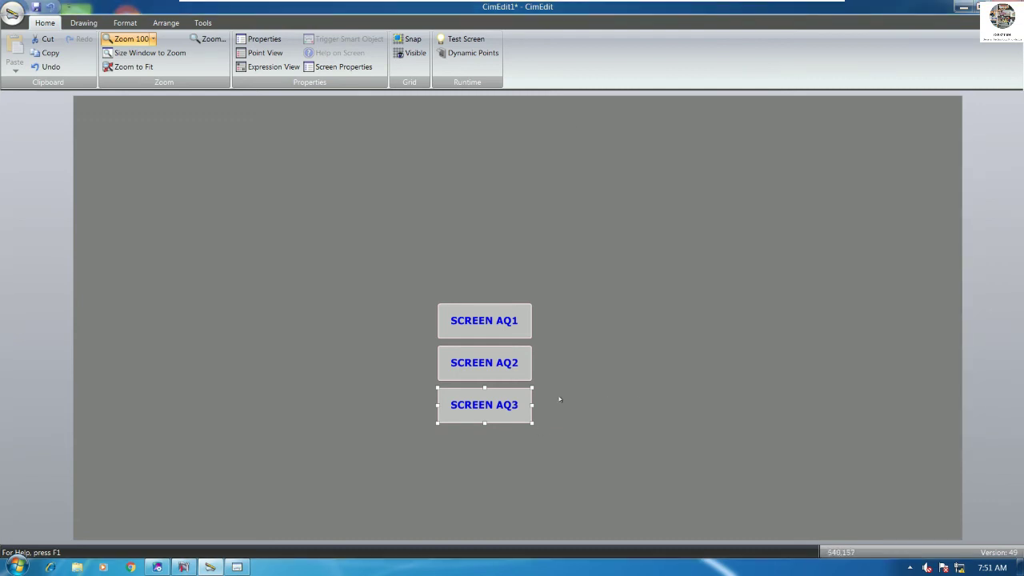
Duplicate the SCREEN AQ3 button directly below itself and change the copy's text to SCREEN AQ4.
drag(507, 412, 507, 453)
double_click(516, 445)
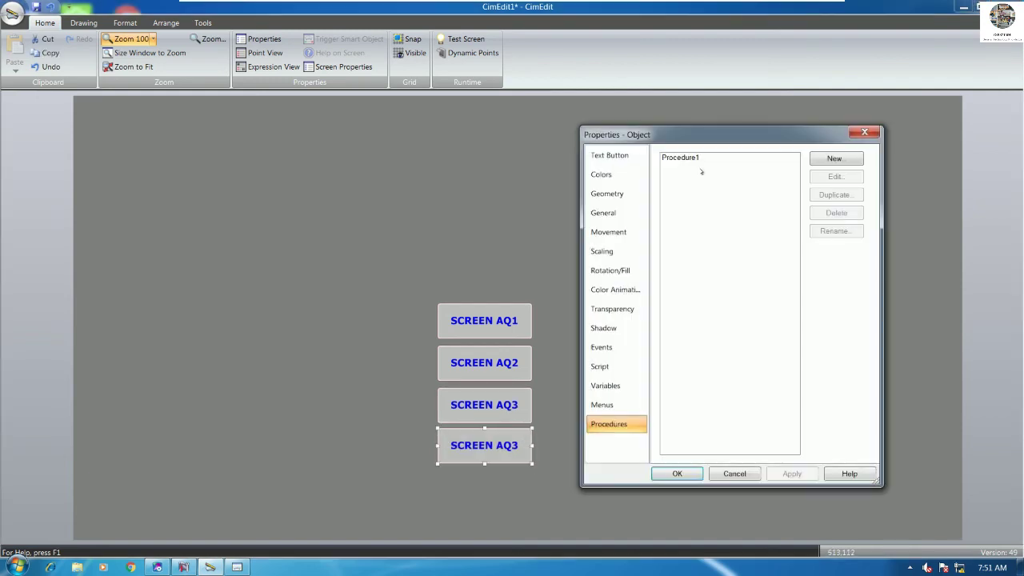
click(609, 155)
click(851, 157)
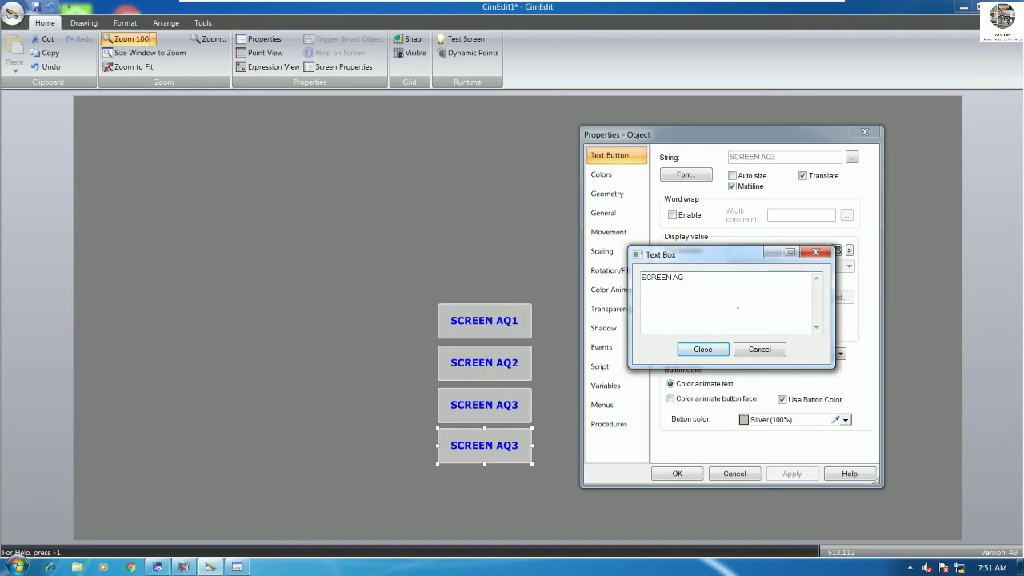
click(702, 350)
Edit the fourth button's Procedure1 to open AQ4SCREEN, and confirm the procedure and button properties.
click(616, 424)
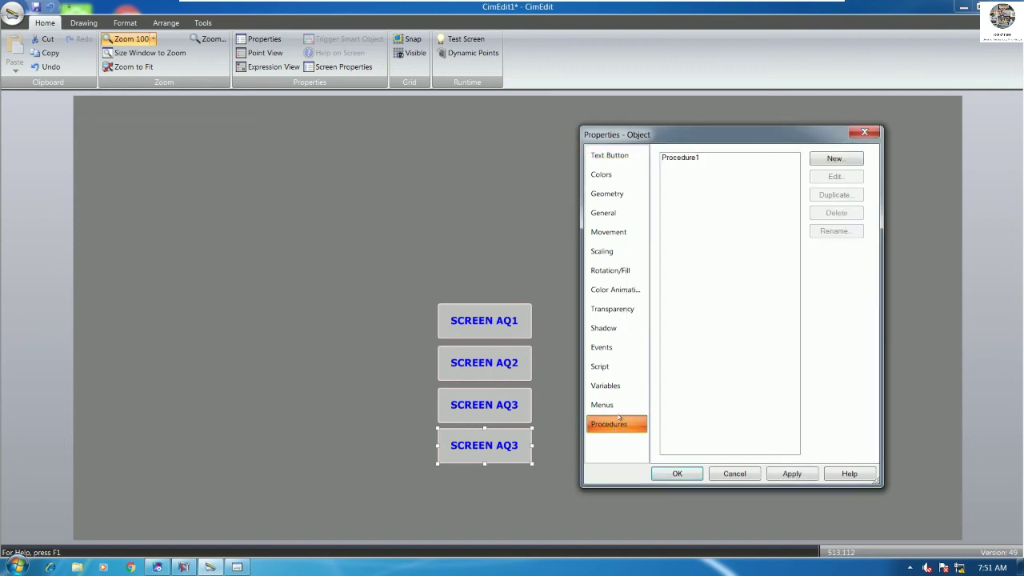
click(696, 158)
click(835, 177)
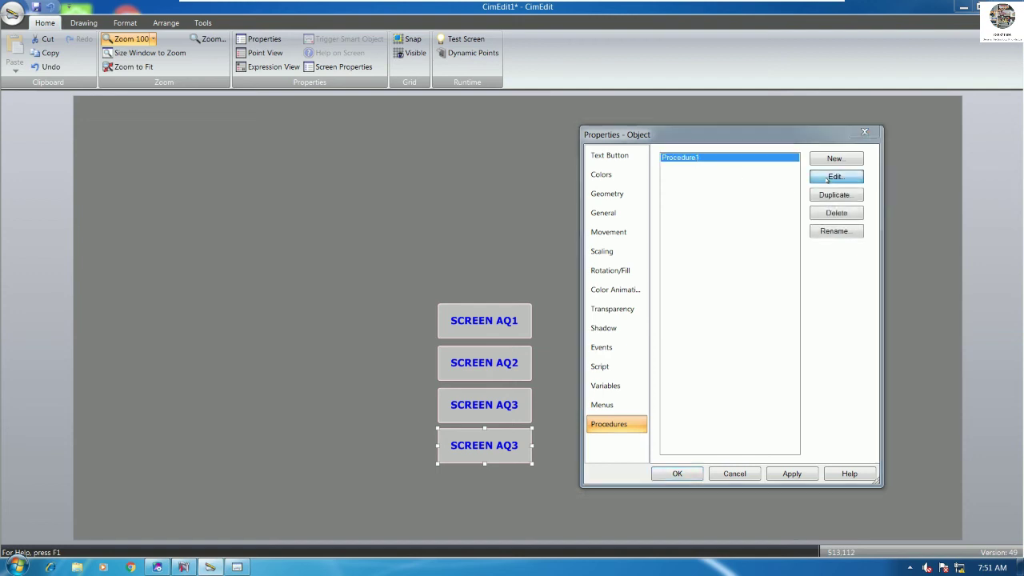
click(936, 284)
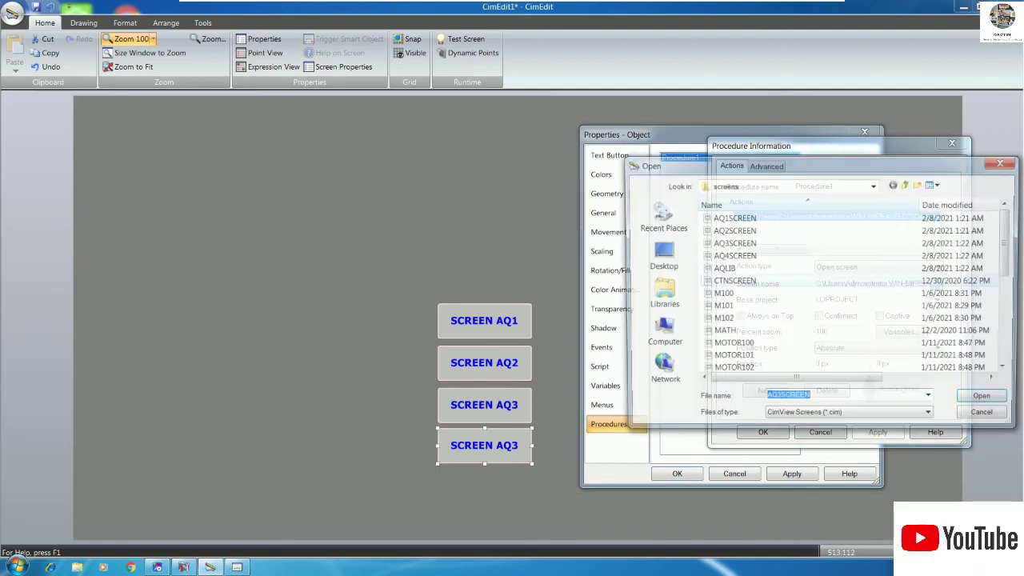
click(744, 256)
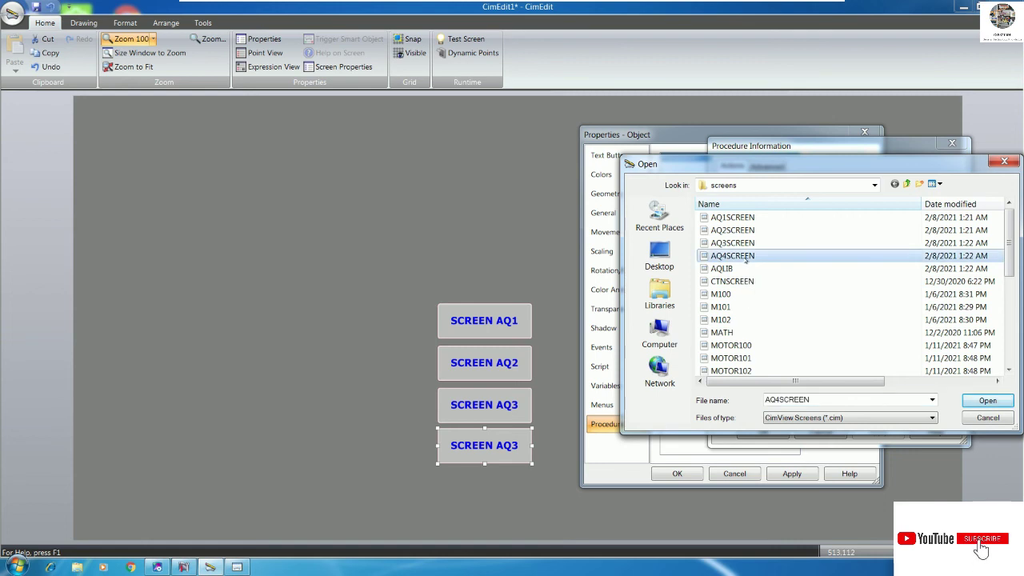
click(987, 400)
click(763, 432)
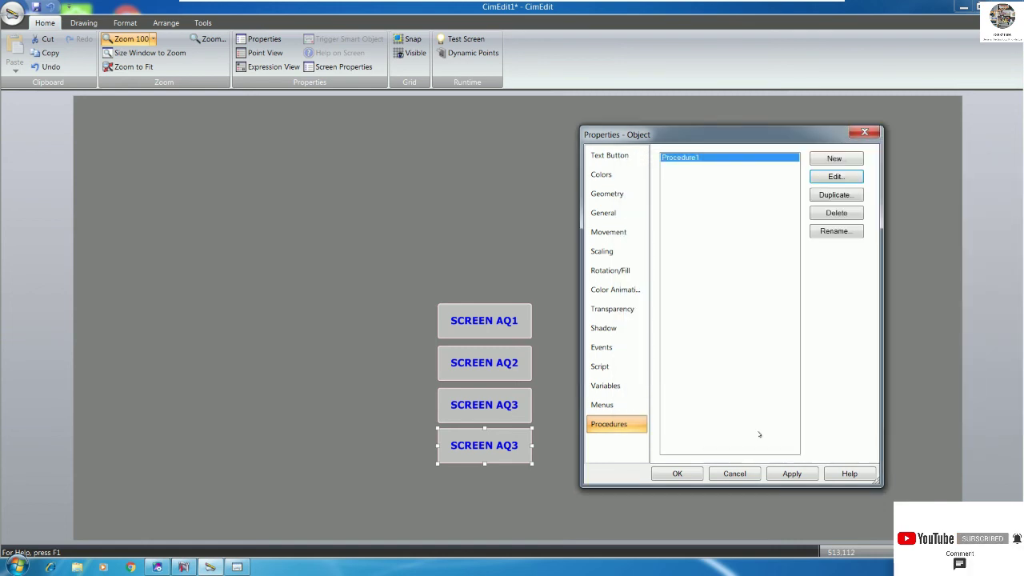
click(678, 473)
click(586, 420)
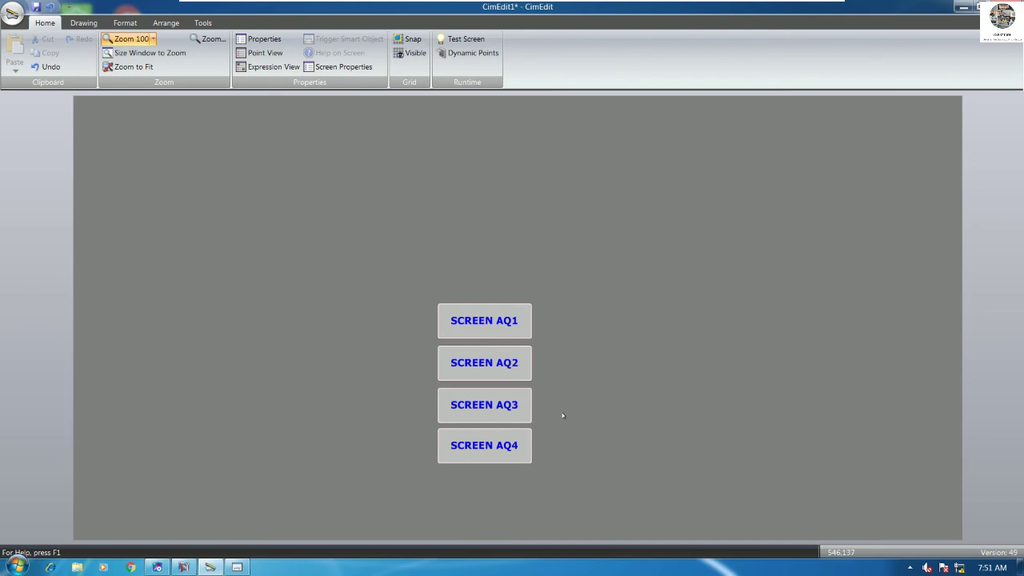
Test the main screen by opening the AQ1, AQ2, AQ3 and AQ4 faceplates with their buttons, and minimize the main window.
click(464, 39)
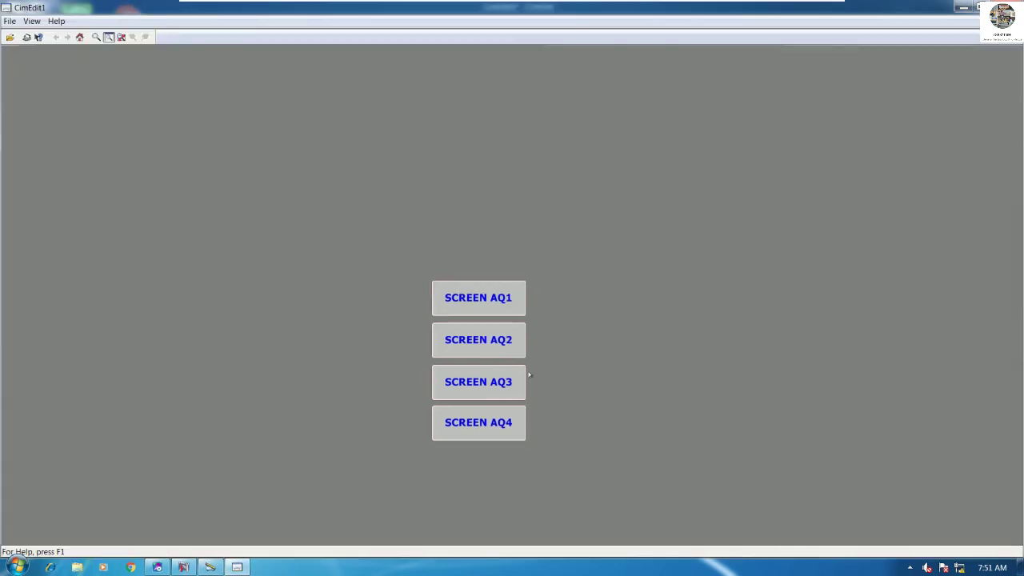
click(478, 297)
click(477, 339)
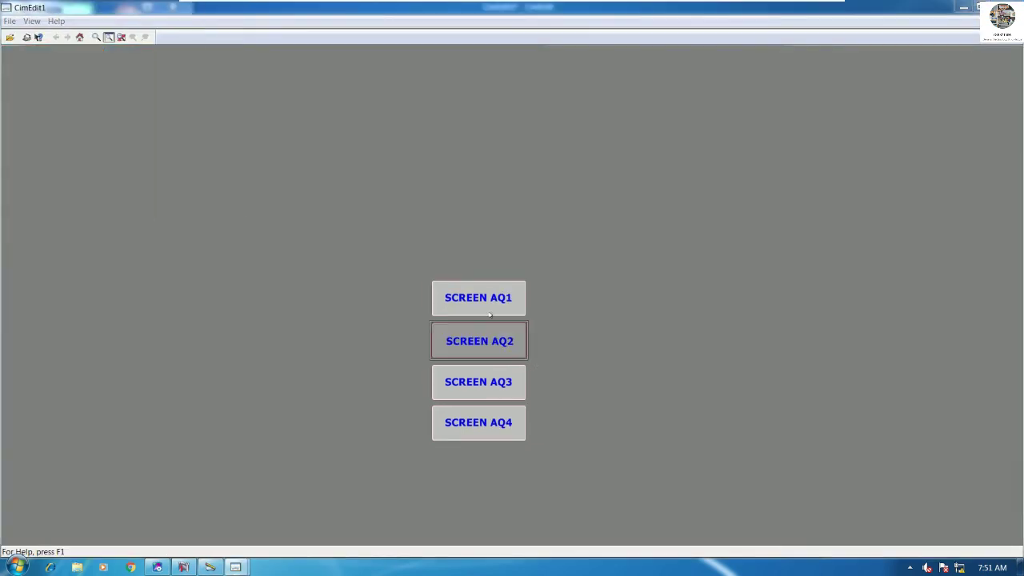
click(478, 381)
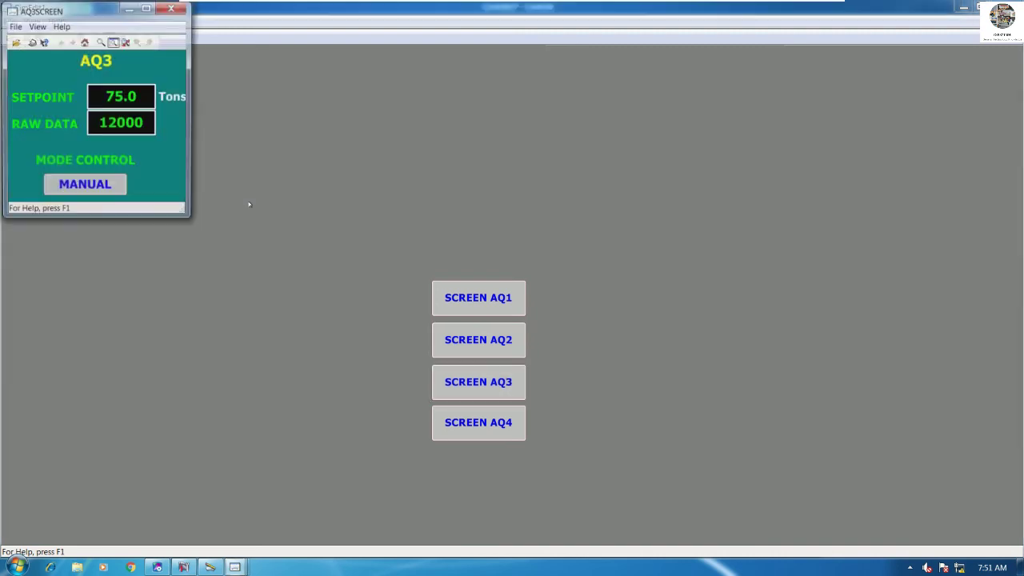
click(484, 424)
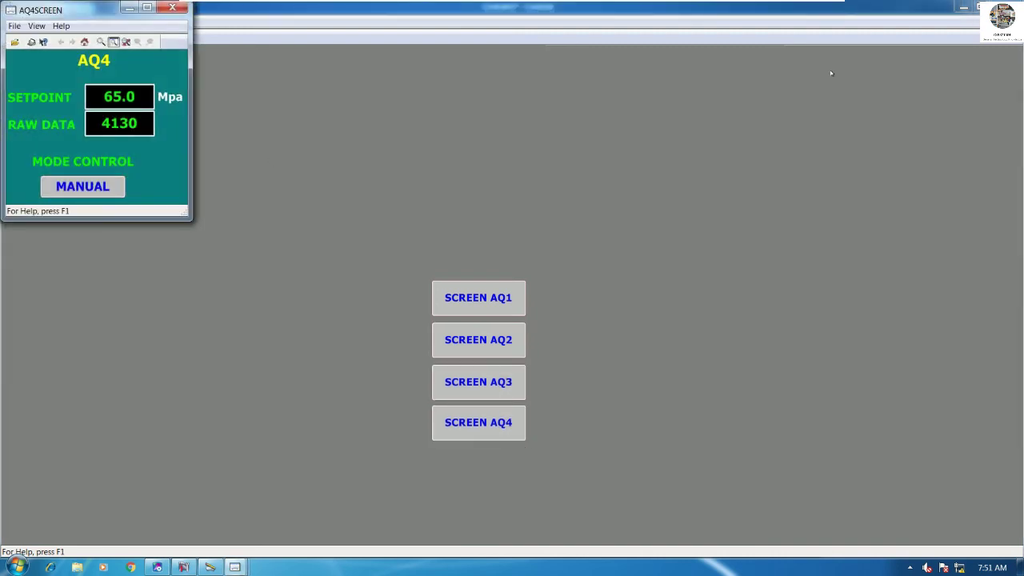
click(964, 7)
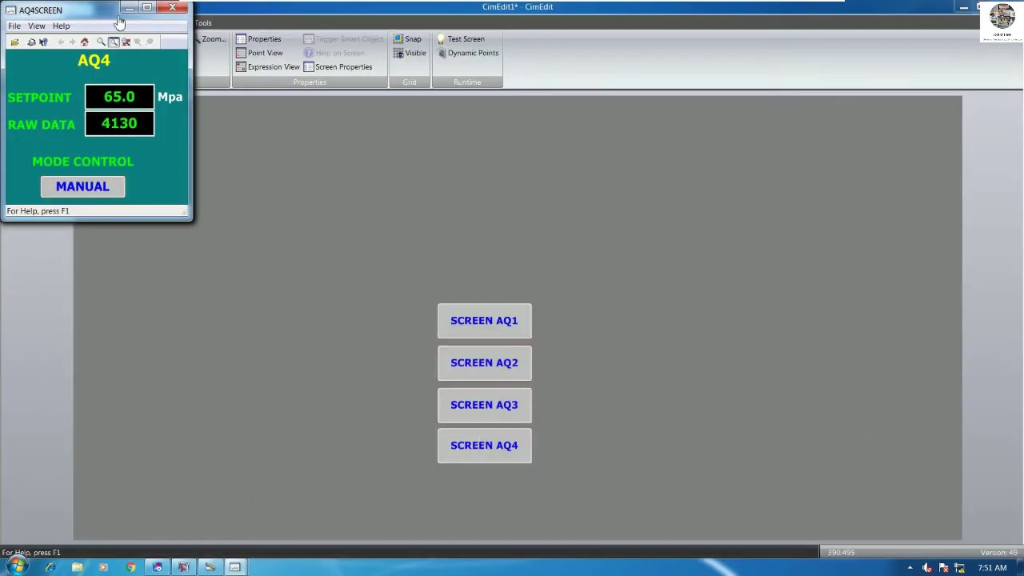
Place the four faceplates side by side in one row in order from AQ1 to AQ4, and close them.
drag(99, 11, 245, 163)
click(88, 10)
drag(87, 10, 88, 223)
drag(240, 160, 387, 176)
drag(88, 223, 282, 110)
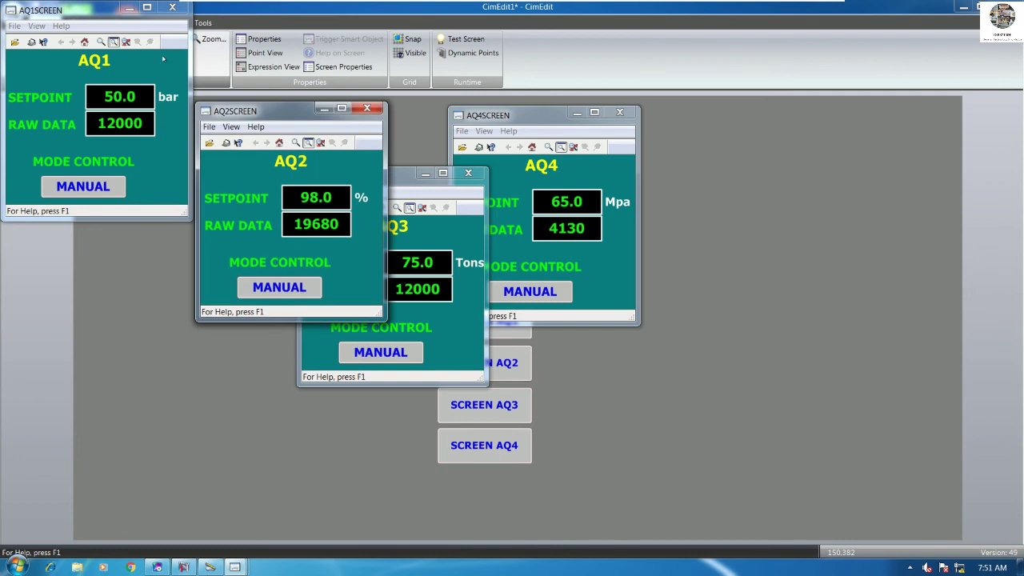
drag(82, 20, 100, 227)
drag(253, 115, 271, 220)
drag(383, 181, 501, 222)
drag(541, 119, 712, 220)
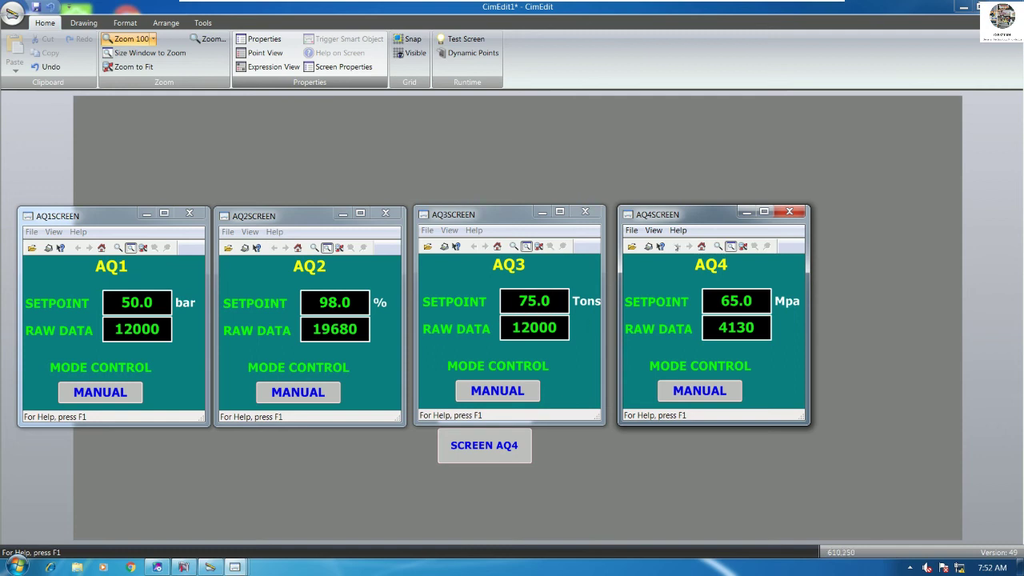
key(alt+F4)
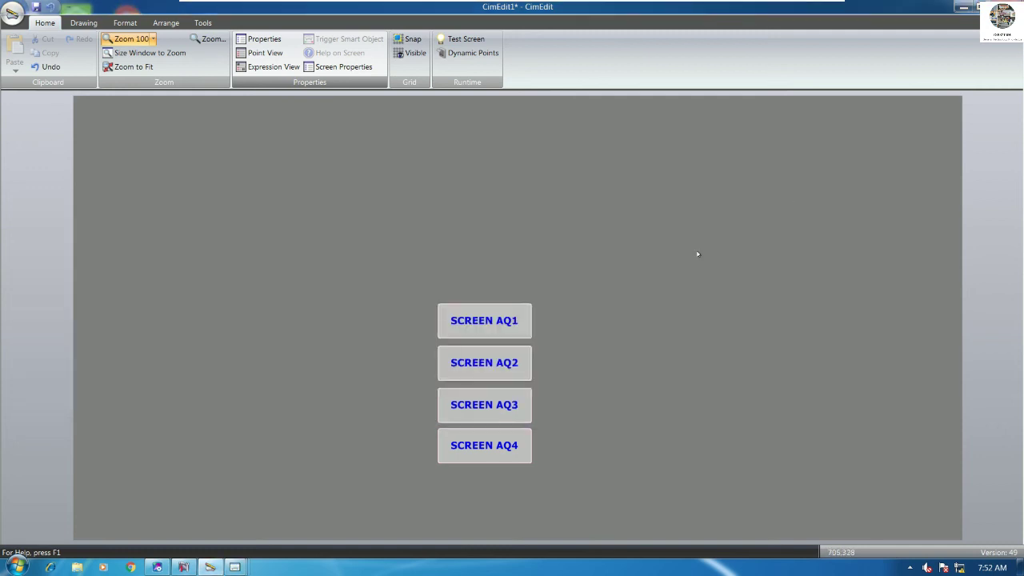
Set the screen size to 600 pt wide and 600 pt high in the screen properties.
right_click(607, 197)
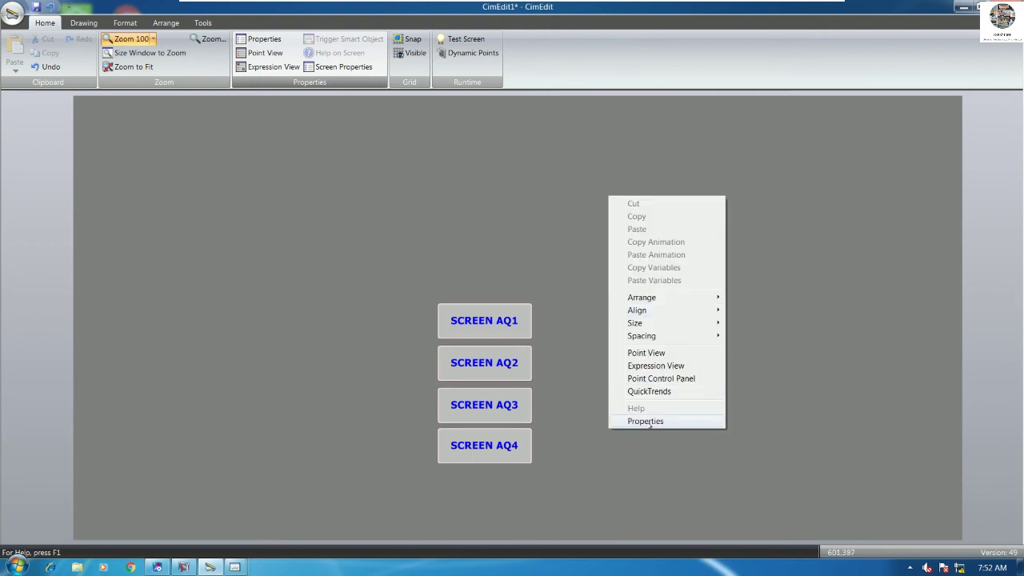
click(645, 422)
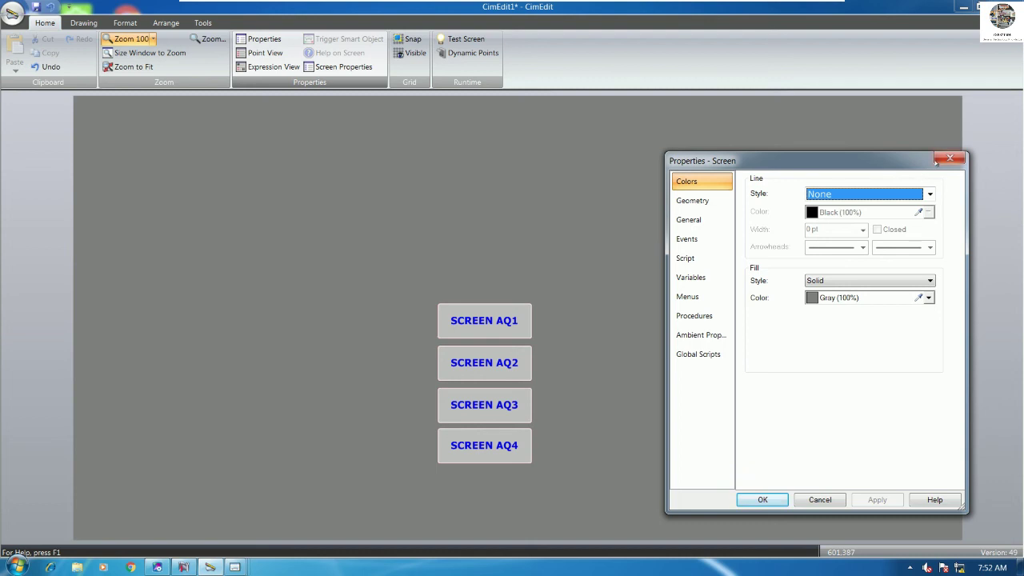
click(691, 200)
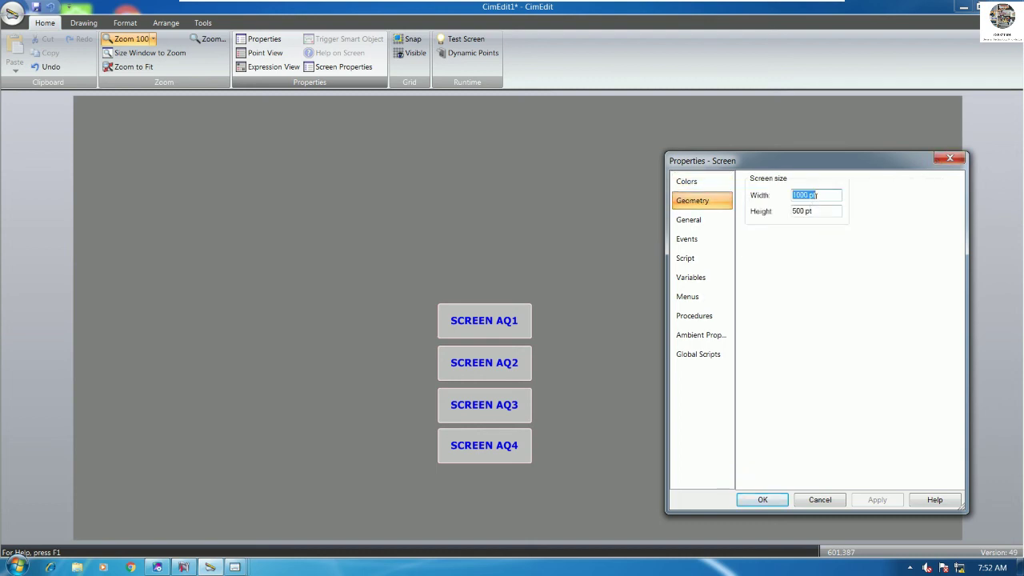
text(600)
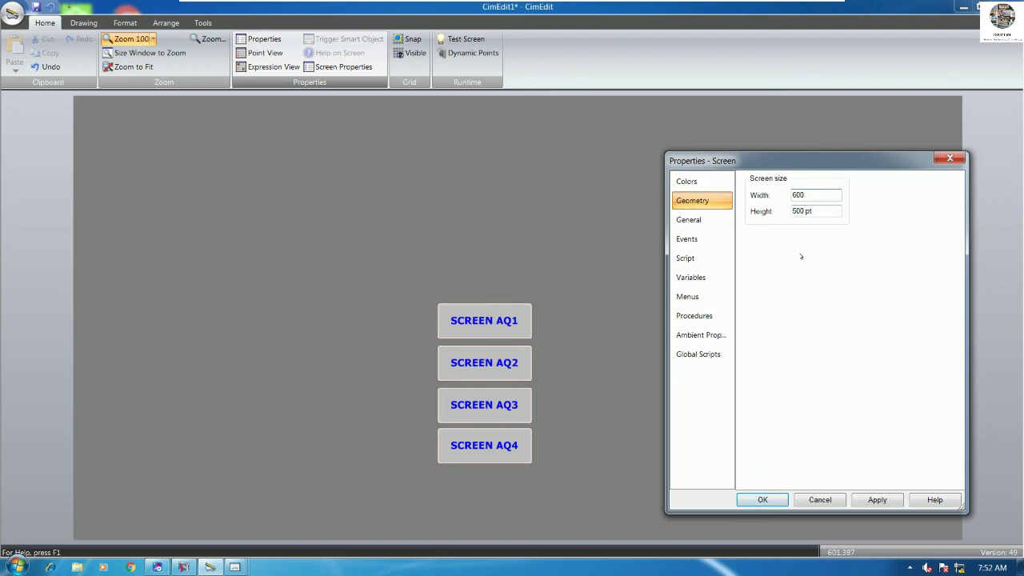
double_click(800, 210)
text(600)
click(767, 500)
Select all four buttons and move them together up and to the left on the resized screen.
key(ctrl+a)
drag(655, 491, 447, 243)
click(512, 242)
Reduce the screen height to 400 pt in the screen properties.
right_click(576, 215)
click(615, 439)
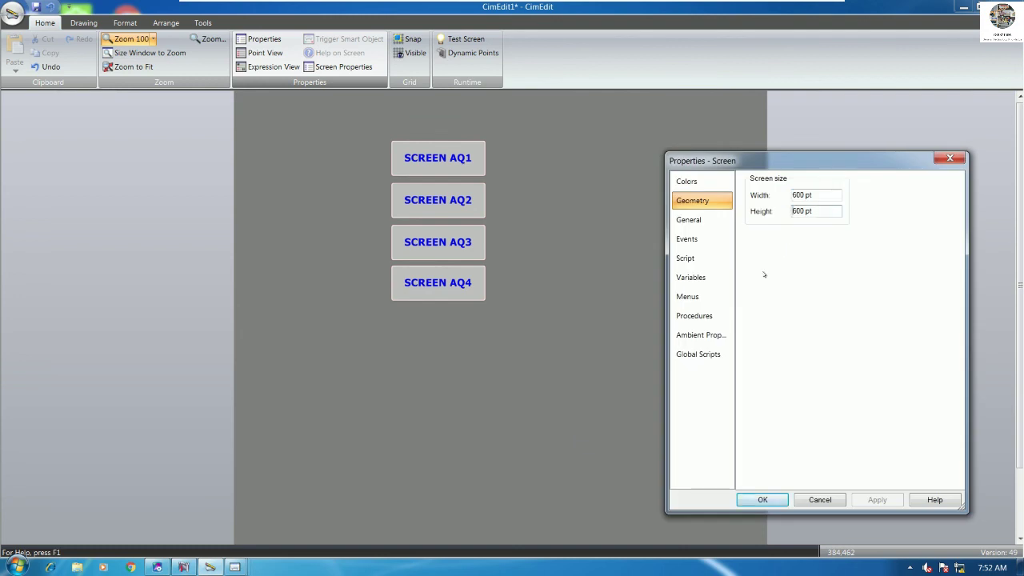
key(BackSpace)
text(4)
key(Return)
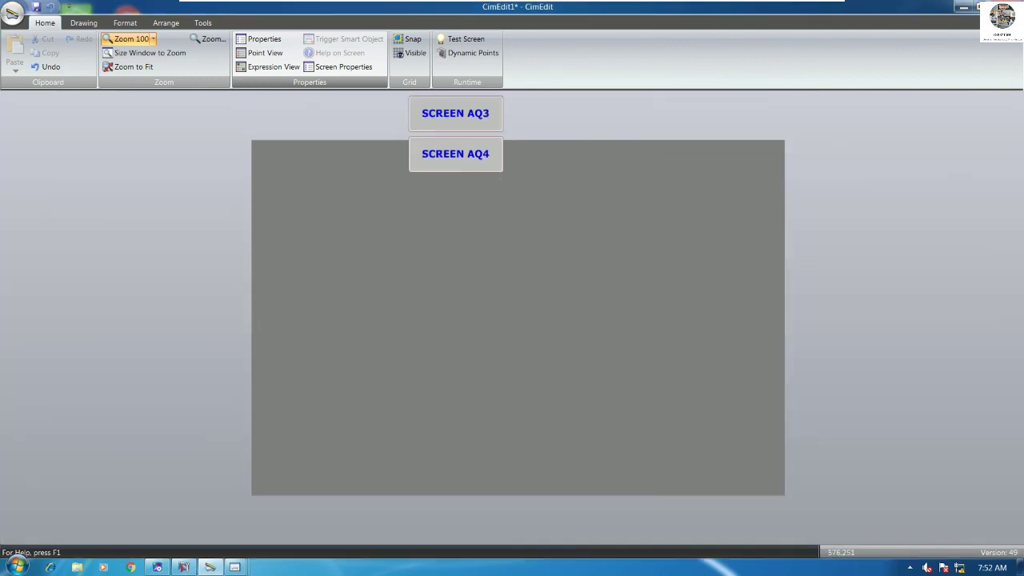
Move the column of four buttons together down onto the gray screen area, near its center.
scroll(571, 231, up, 1)
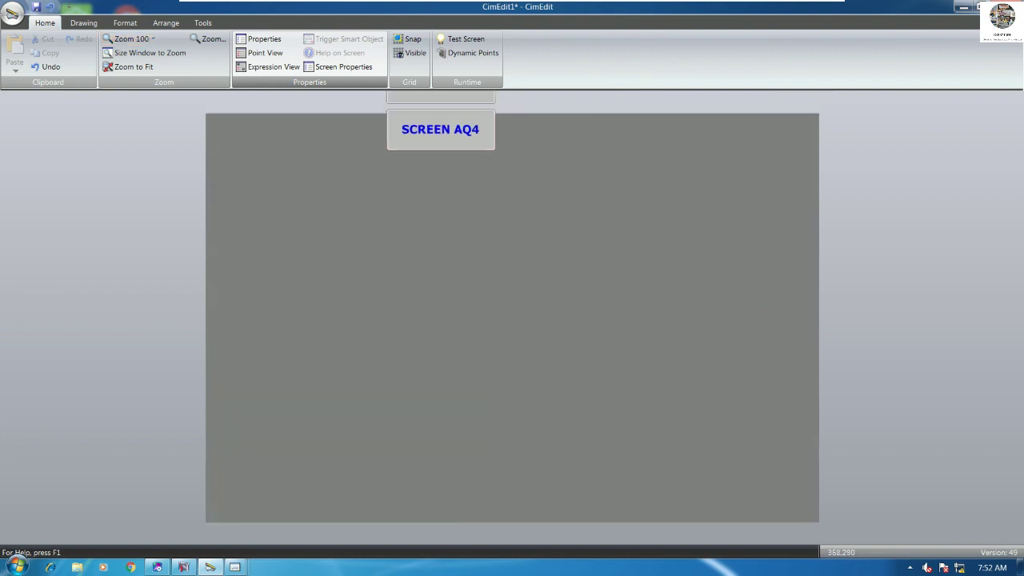
scroll(572, 408, down, 1)
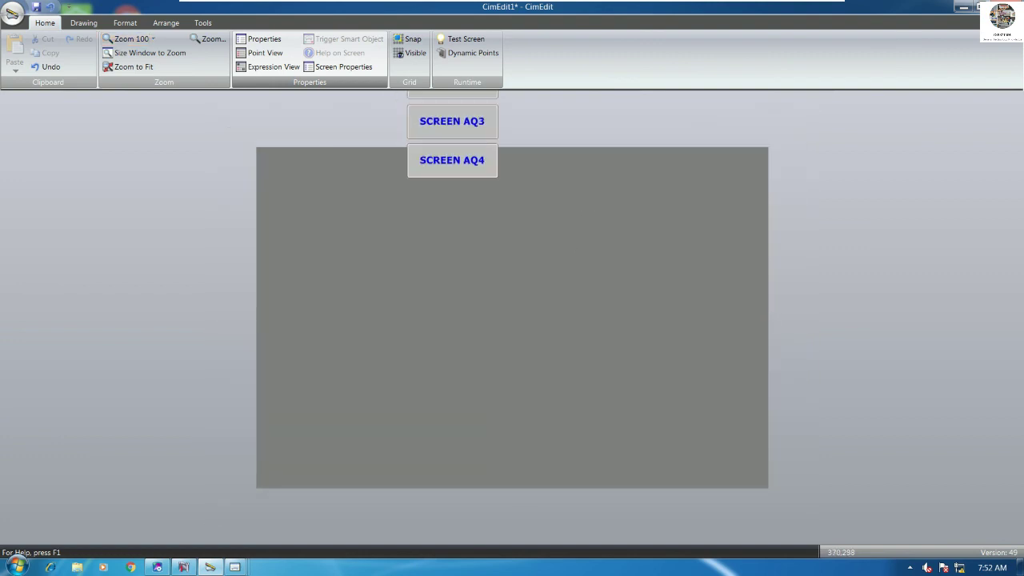
scroll(511, 318, down, 3)
drag(404, 114, 525, 357)
click(592, 373)
scroll(511, 318, up, 4)
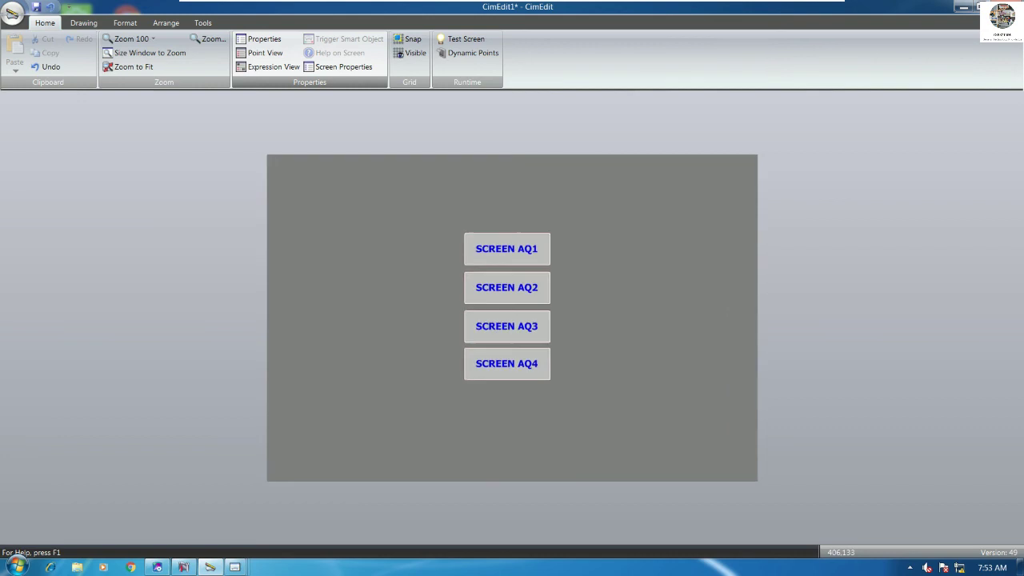
Rearrange the four buttons into a horizontal row along the screen's upper edge, in order from AQ1 to AQ4.
drag(504, 229, 273, 146)
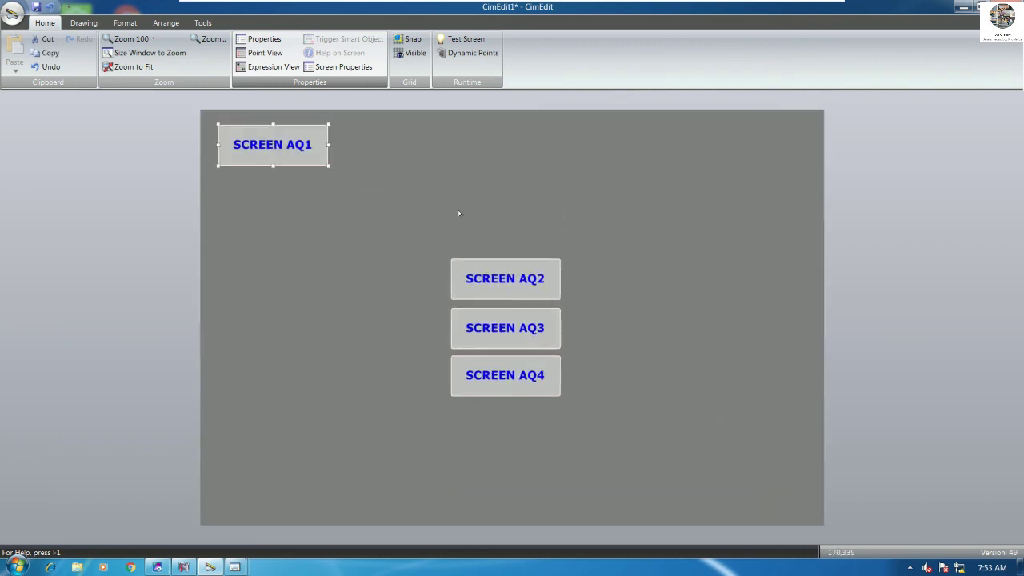
drag(532, 285, 427, 153)
drag(525, 336, 549, 156)
drag(526, 382, 687, 147)
click(795, 222)
Select all four buttons and align their middles.
drag(187, 114, 893, 258)
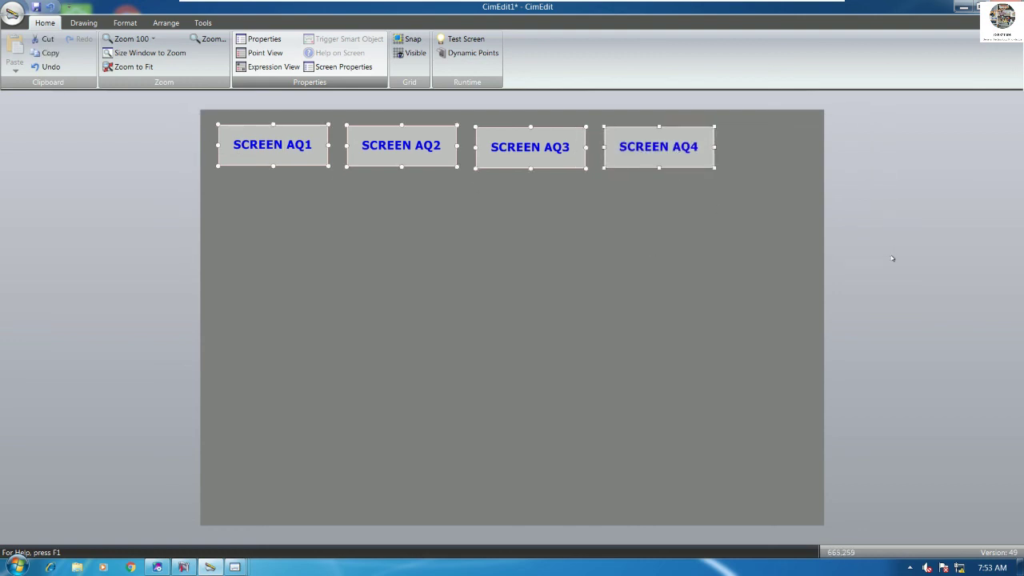
click(173, 23)
click(496, 53)
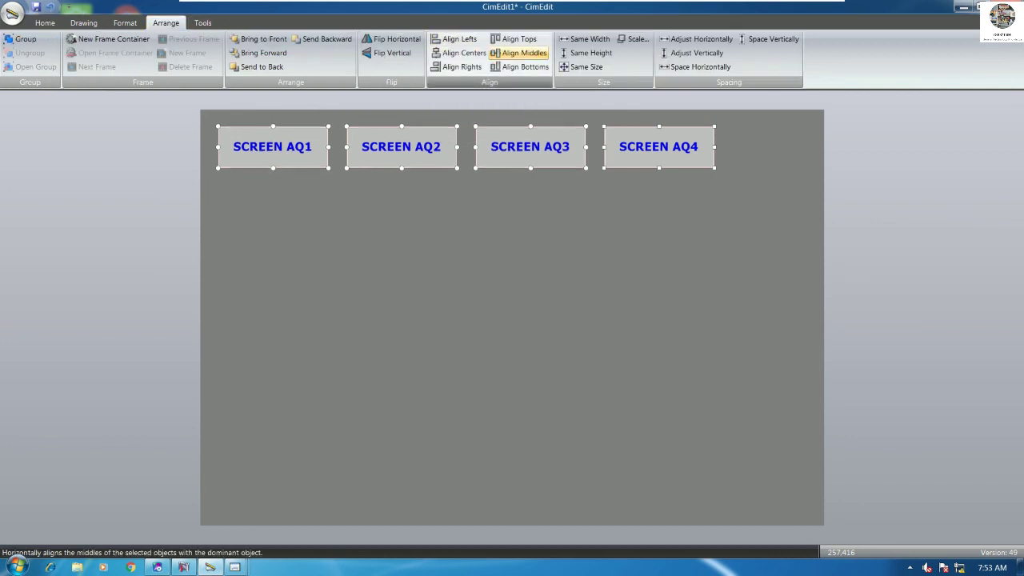
Shift the row of buttons right to center it on the screen and slightly down from the upper edge.
drag(640, 152, 662, 152)
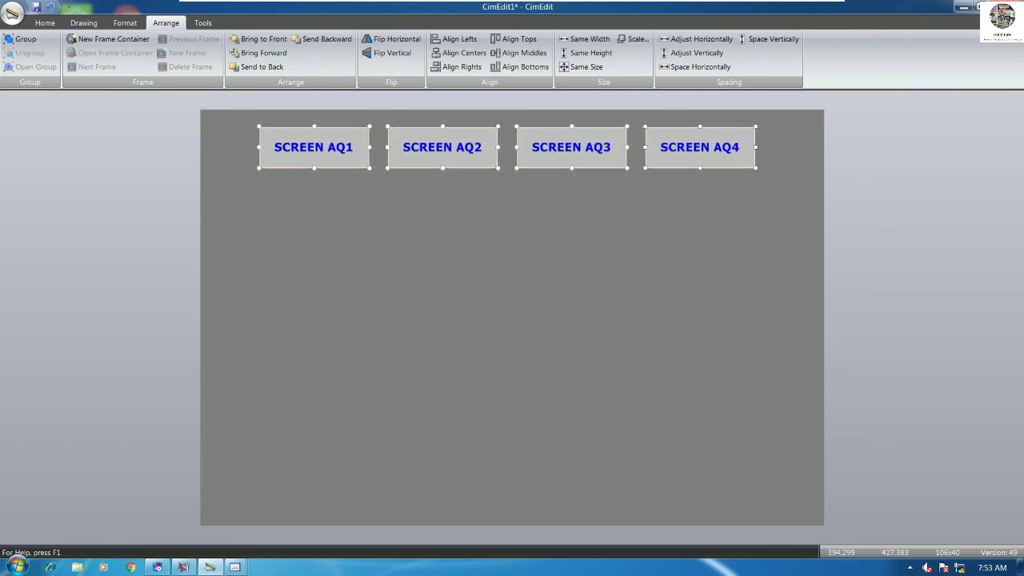
key(Down)
key(Down)
key(Down)
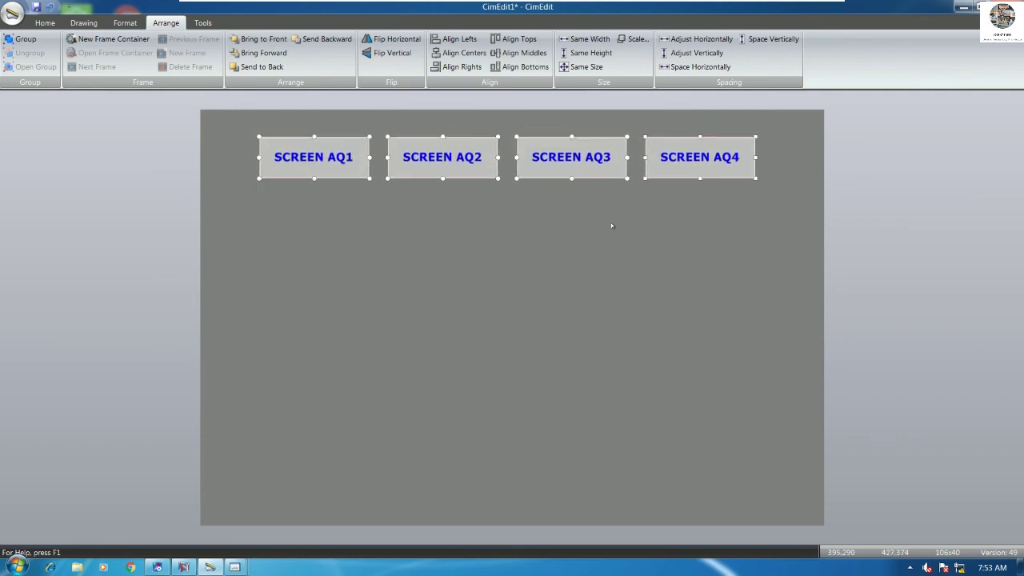
key(Right)
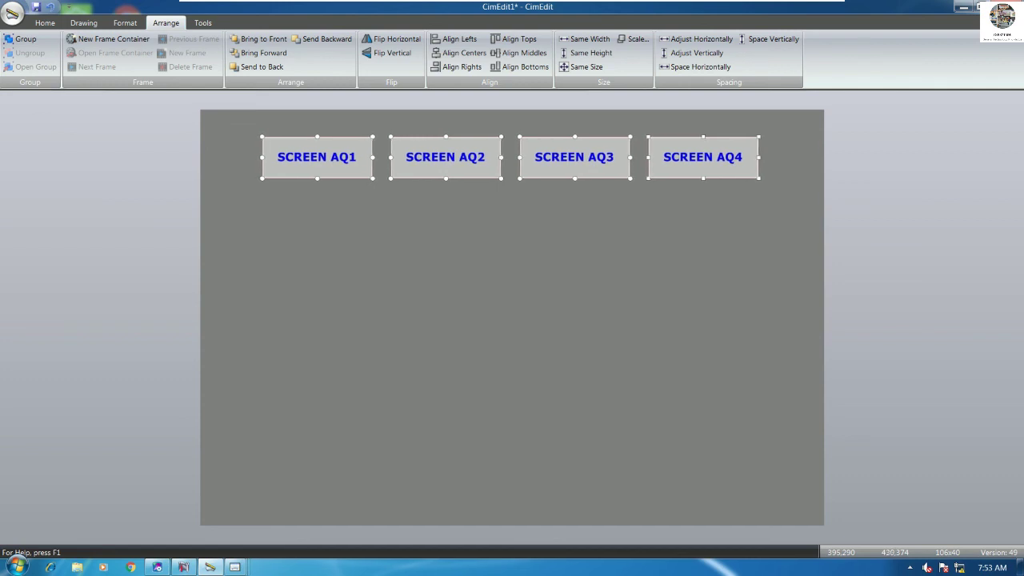
click(611, 226)
Add a text string reading OPEN SCREENS centered above the row of buttons.
click(45, 23)
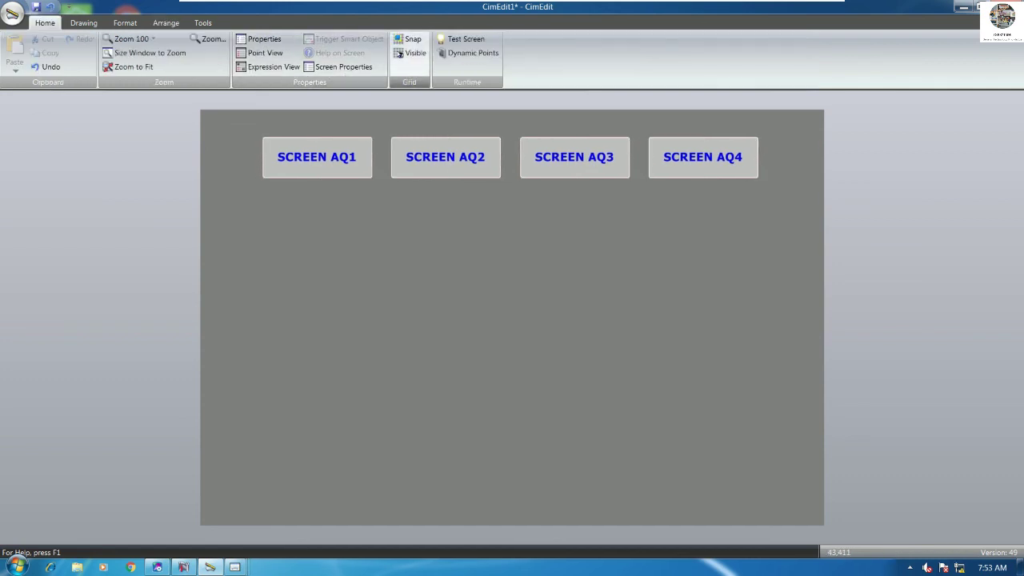
click(86, 22)
click(388, 53)
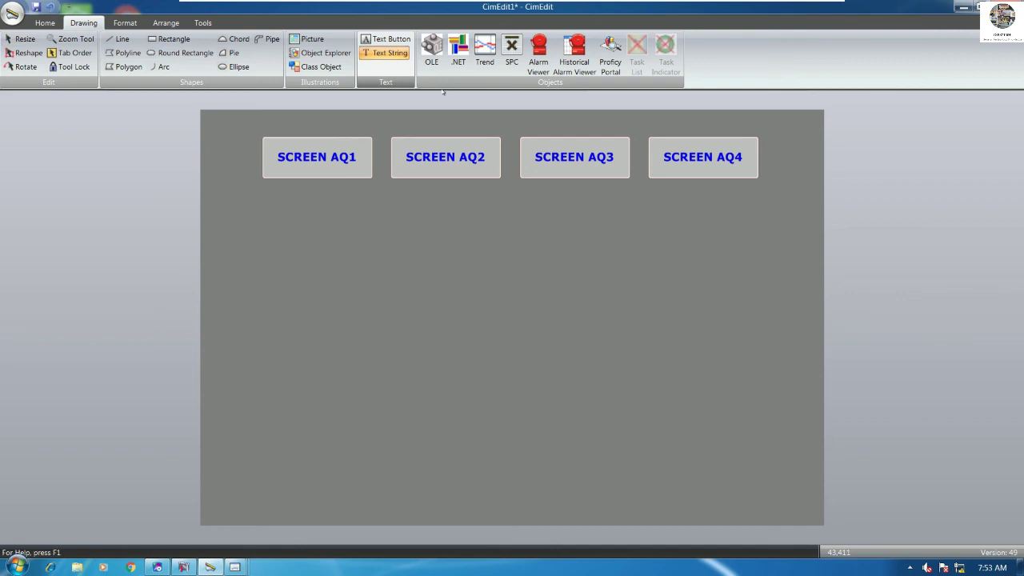
click(507, 121)
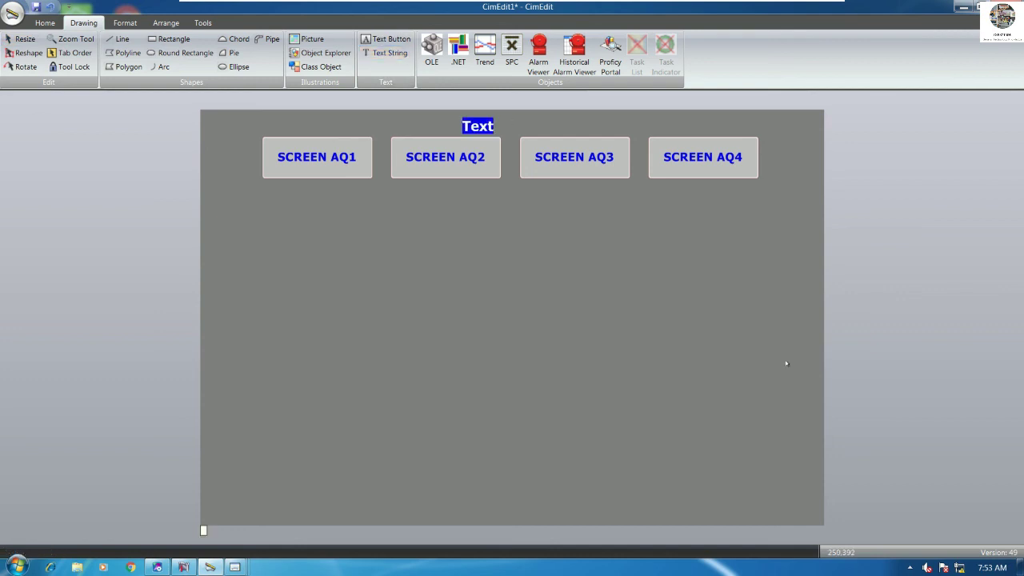
text(OPEN SCREENS)
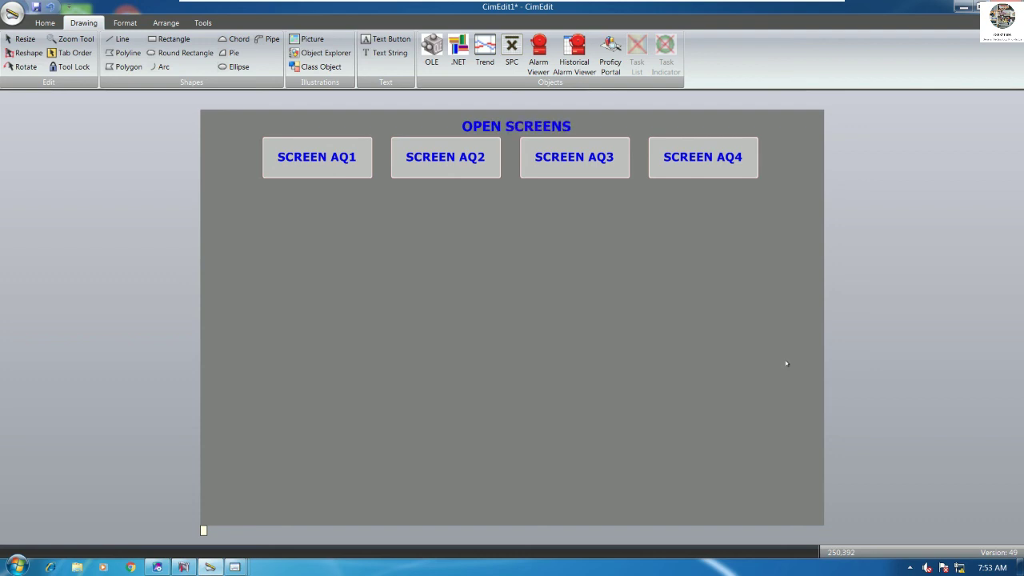
Extend the title to OPEN SCREENS OR FACEPLATE and re-center it above the row of buttons.
text( OR FACEPLATE)
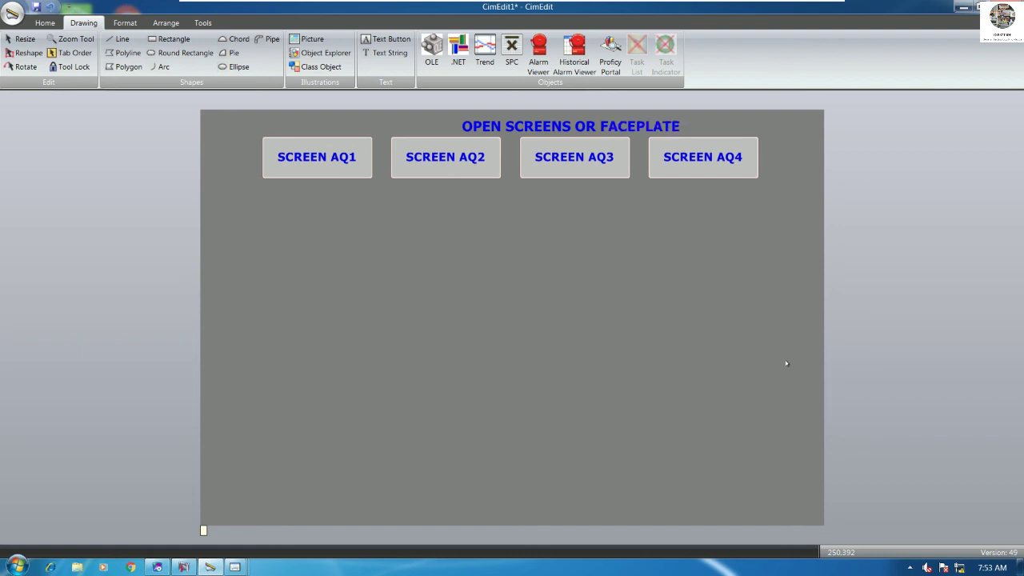
key(Escape)
drag(568, 127, 522, 128)
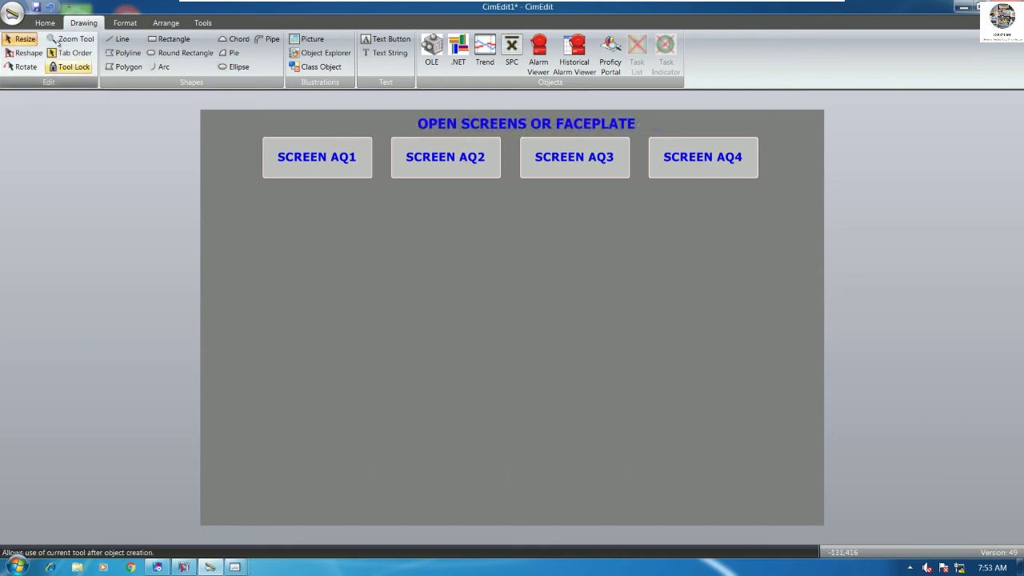
Save the screen as MAIN SCREEN in the project's screens folder.
click(35, 7)
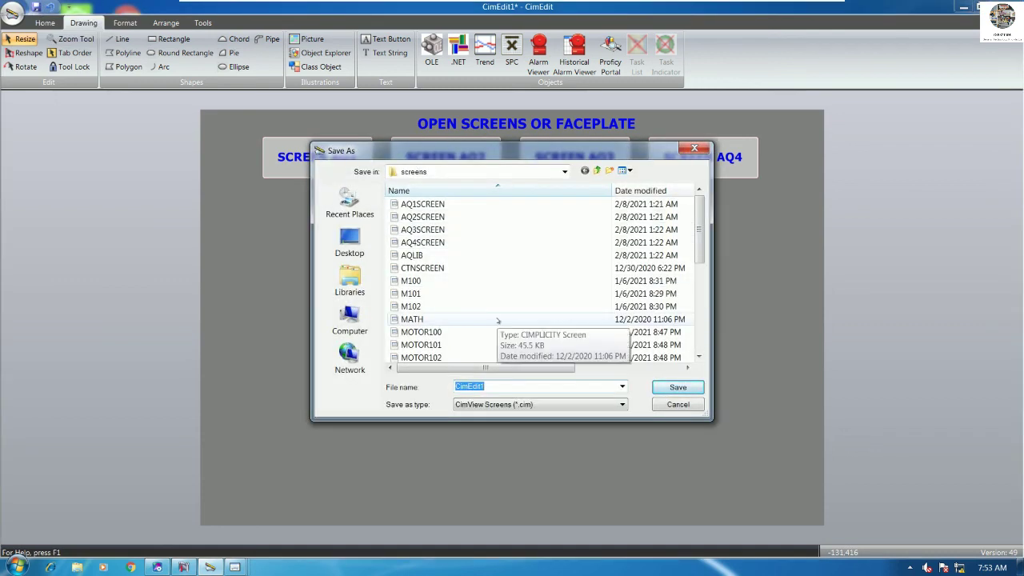
text(MAN)
key(BackSpace)
text(IN SCREEN)
key(Return)
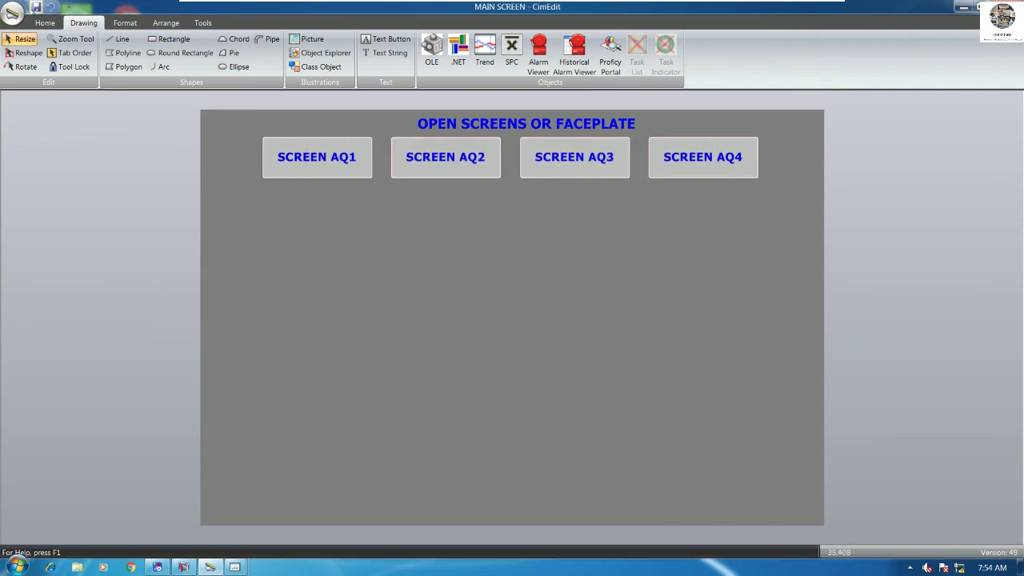
Test the main screen at runtime, open the AQ1 faceplate from its button and move its window below the button row.
click(45, 23)
click(460, 37)
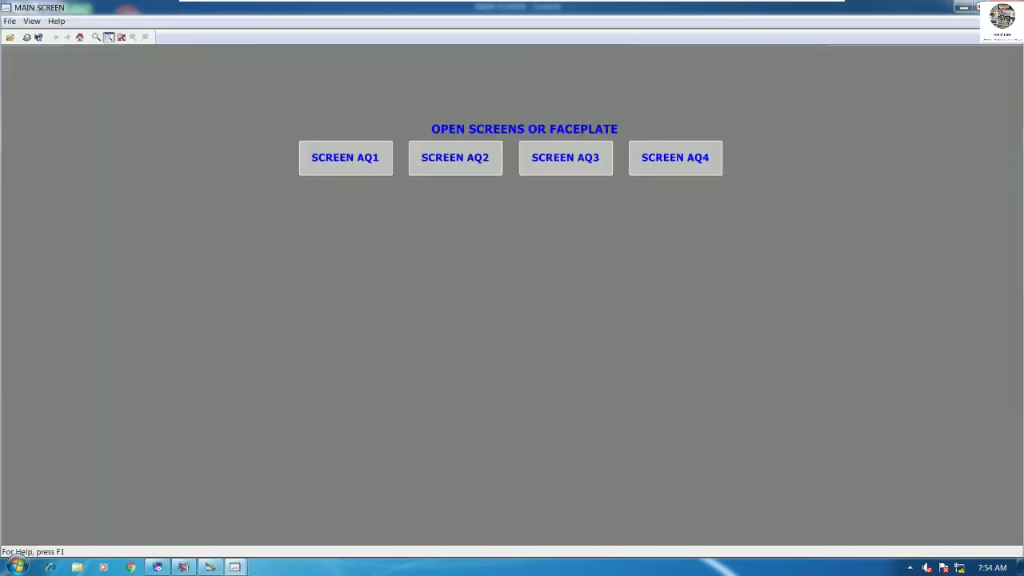
click(380, 170)
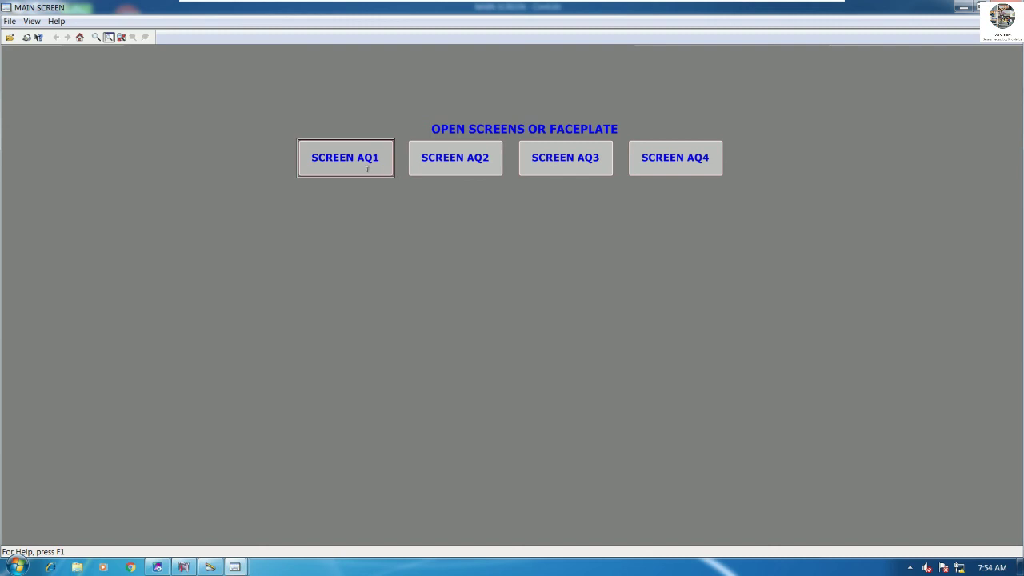
click(368, 168)
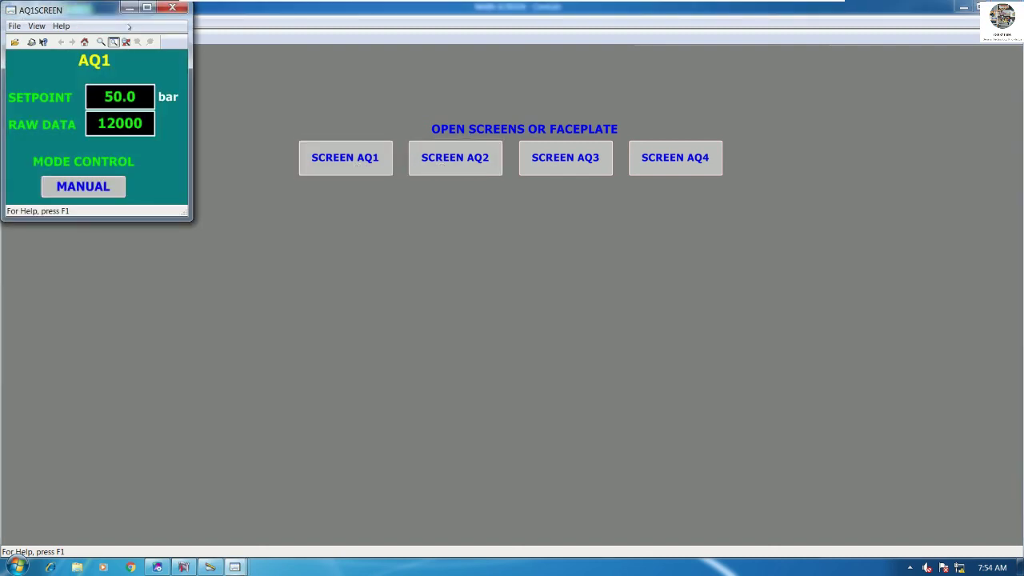
drag(112, 11, 120, 303)
Open the AQ2, AQ3 and AQ4 faceplates from their buttons and spread their windows out below the button row.
click(463, 160)
drag(100, 21, 364, 336)
click(565, 157)
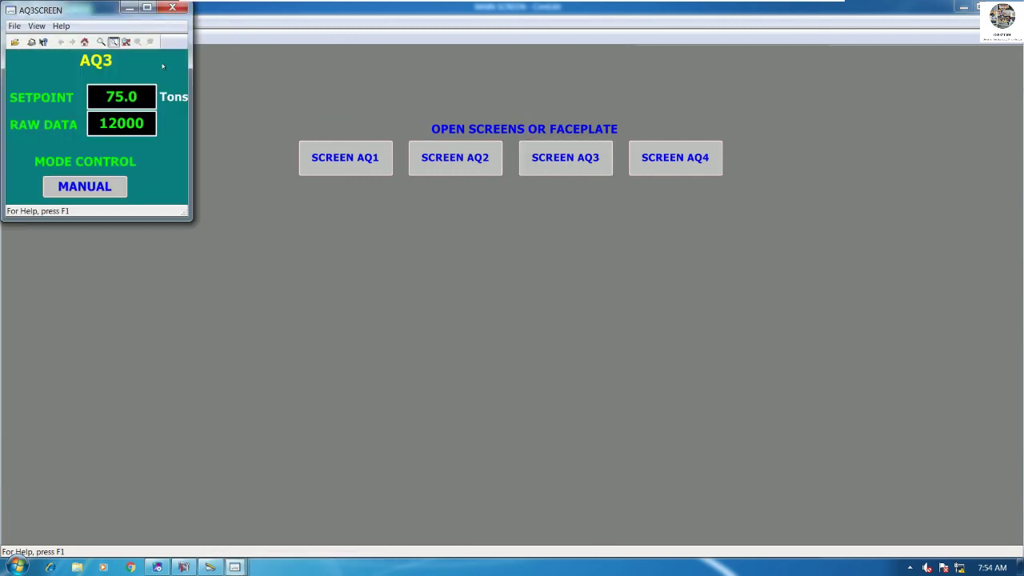
drag(99, 12, 634, 303)
click(674, 157)
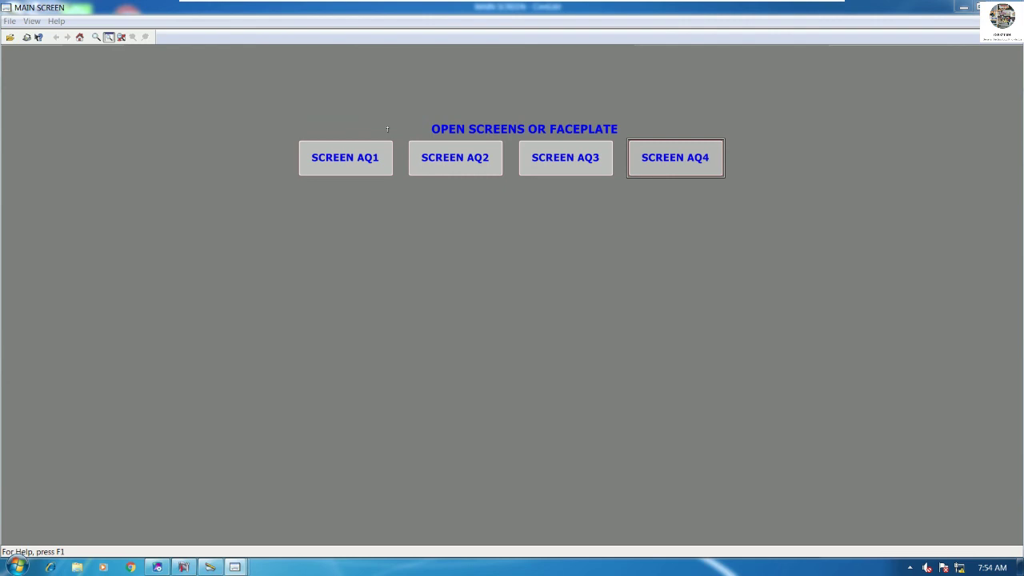
drag(97, 9, 824, 323)
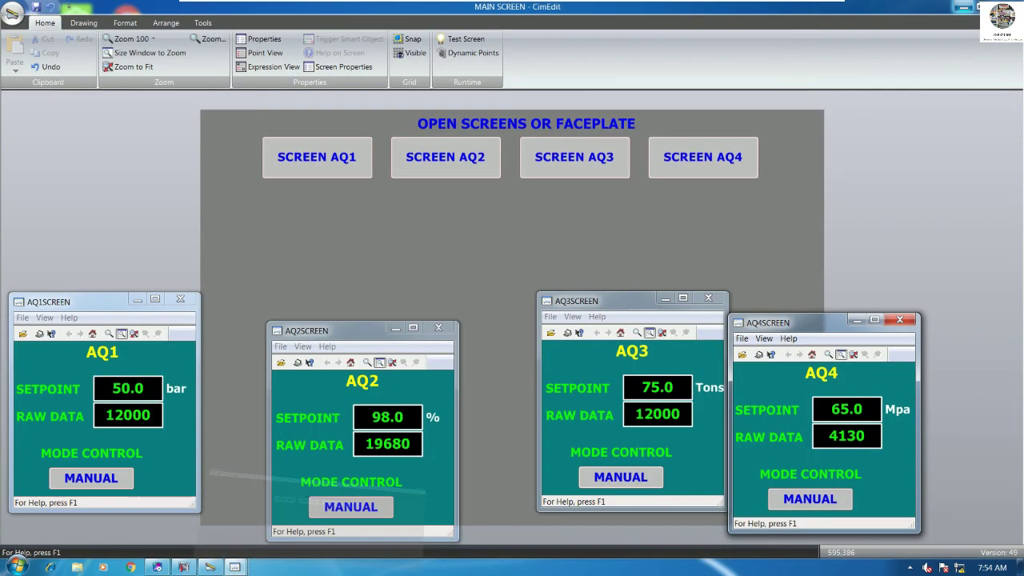
Line up the four faceplate windows in an evenly spaced row from AQ1 to AQ4.
drag(377, 335, 412, 304)
drag(106, 307, 195, 304)
drag(608, 304, 584, 306)
mouse_move(793, 327)
mouse_down()
mouse_move(780, 308)
mouse_move(791, 308)
mouse_up()
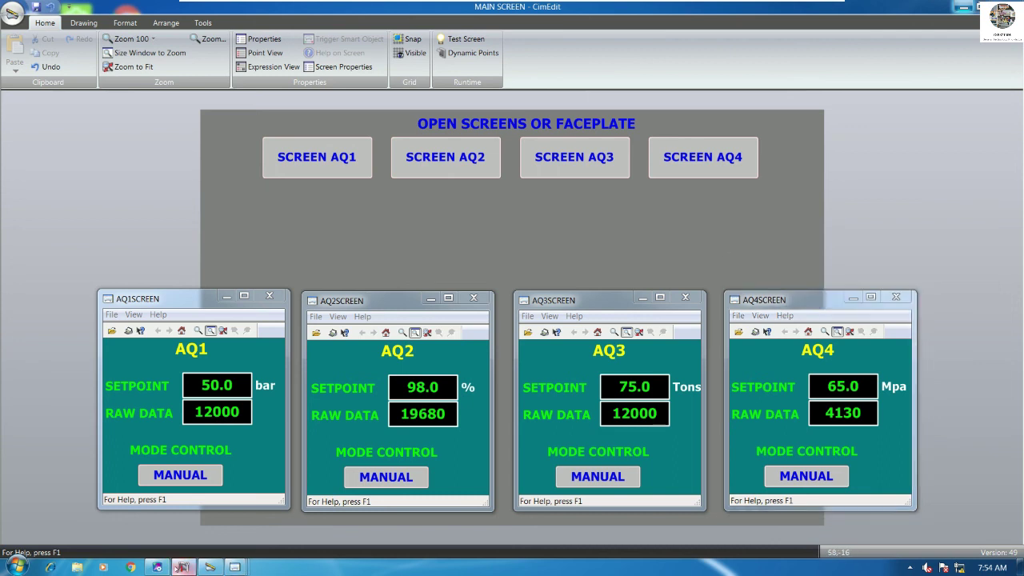
Bring up the duplicate AQ1 faceplate window from among the open runtime screens and close it.
key(alt+Tab)
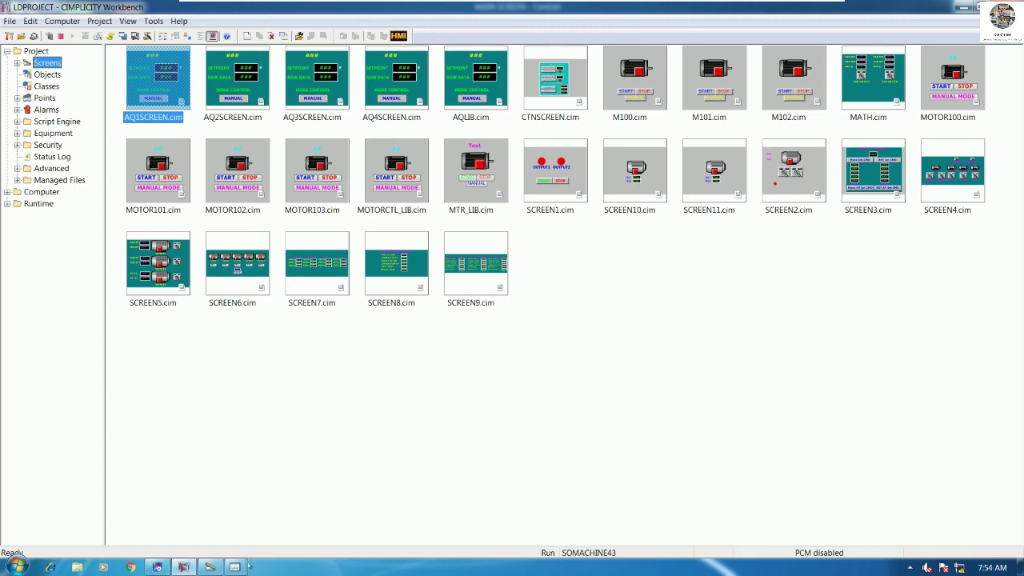
click(235, 567)
click(178, 512)
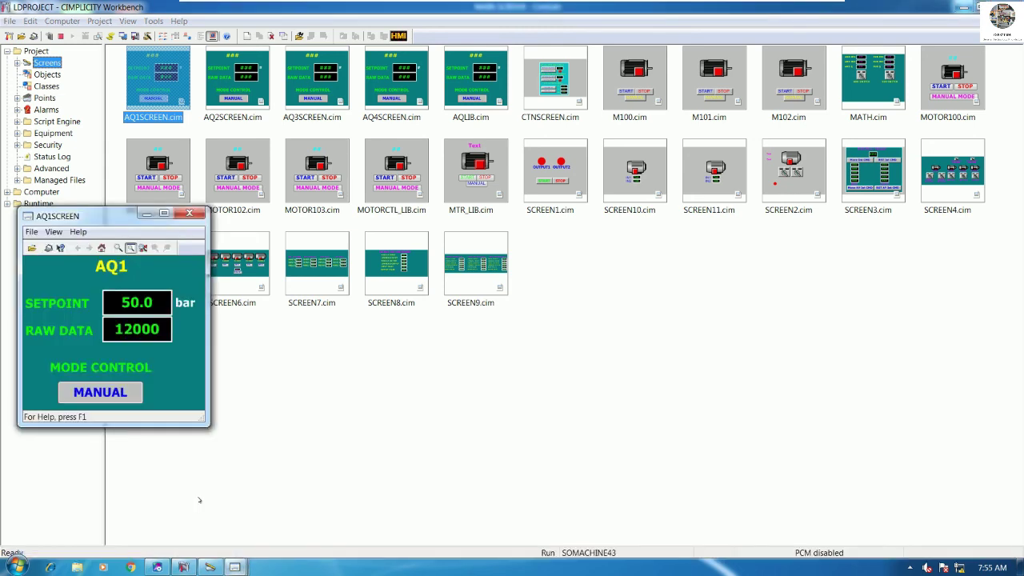
key(alt+Tab)
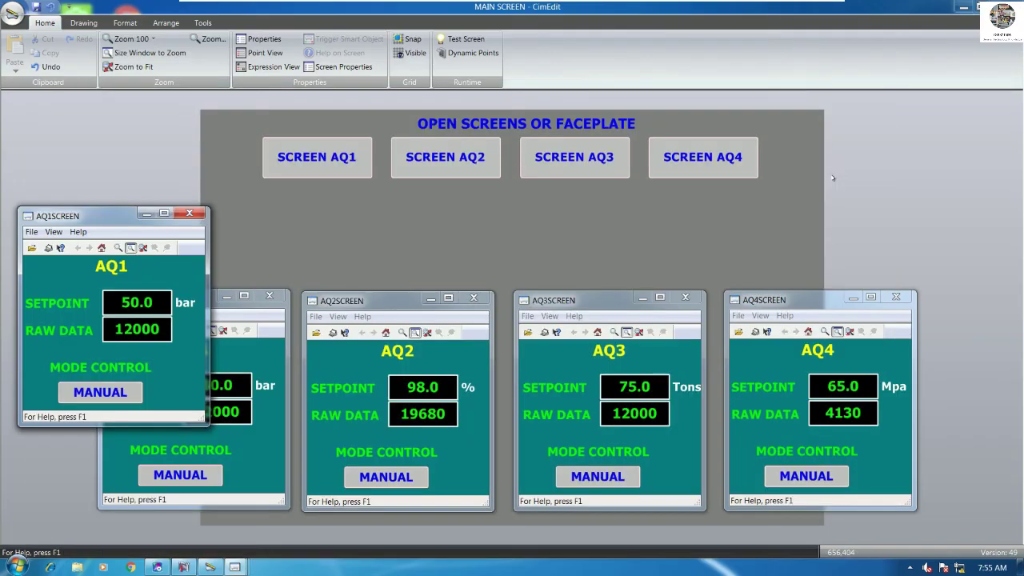
click(196, 214)
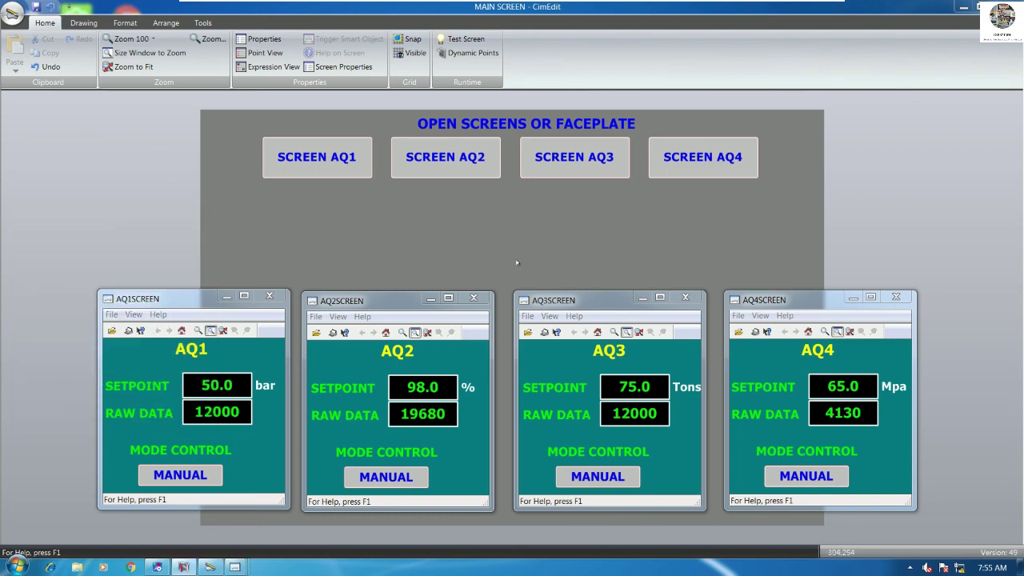